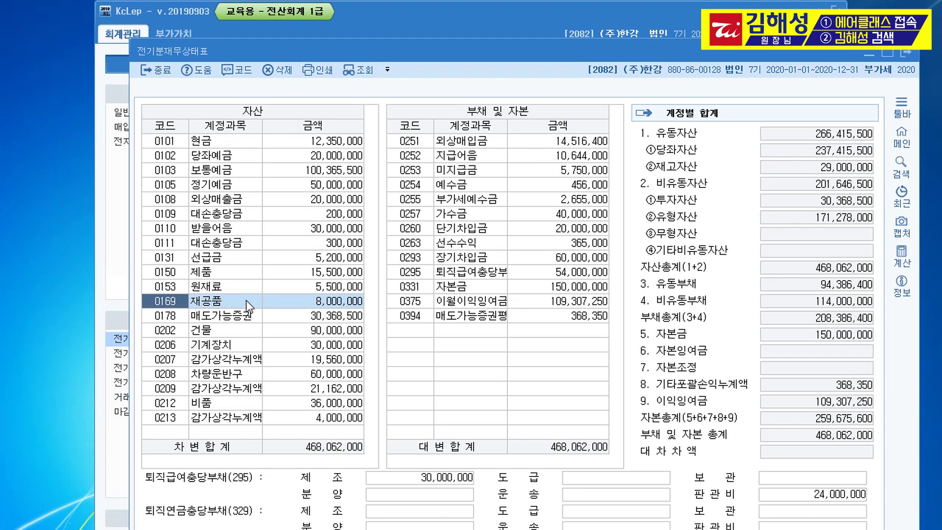
Set the amount of the raw materials account (0153 원재료) to 5,000,000 in the prior-period balance sheet
click(339, 287)
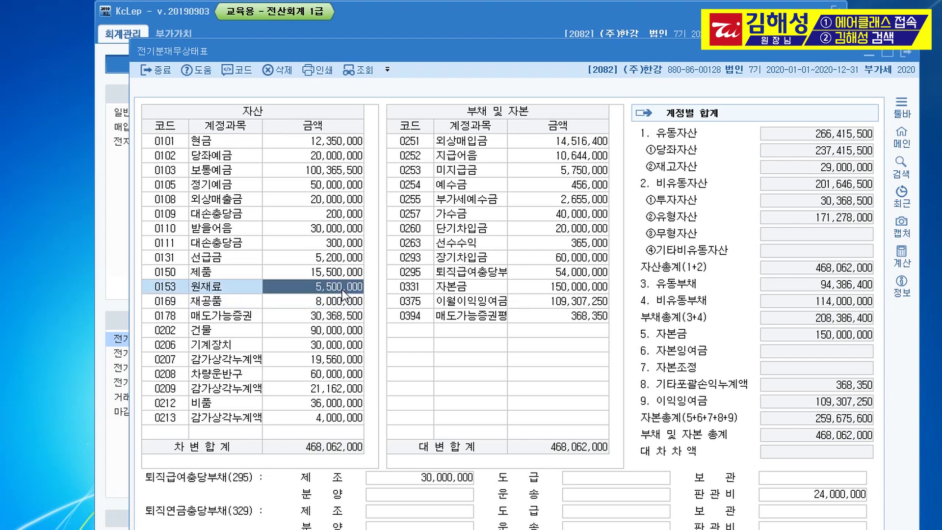
click(341, 289)
key(BackSpace)
key(BackSpace)
key(BackSpace)
key(BackSpace)
key(BackSpace)
key(BackSpace)
key(BackSpace)
text(5000000)
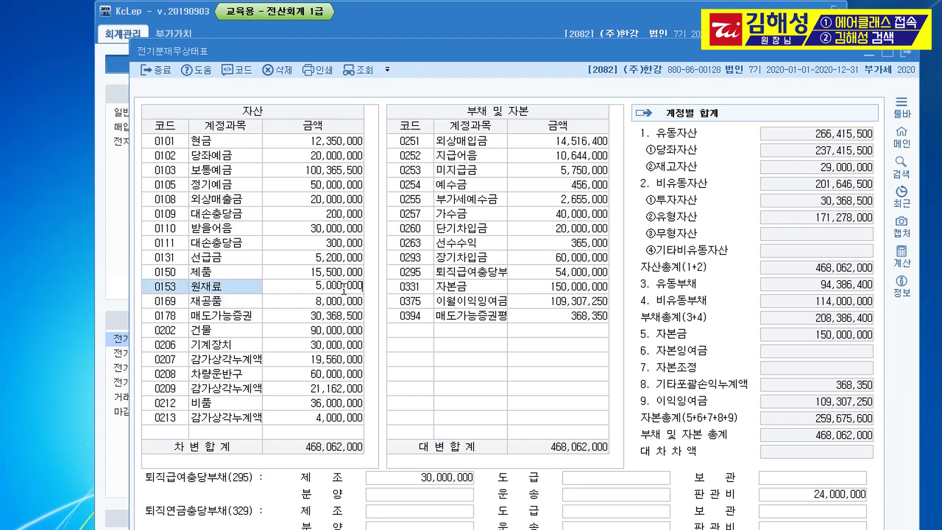
key(Return)
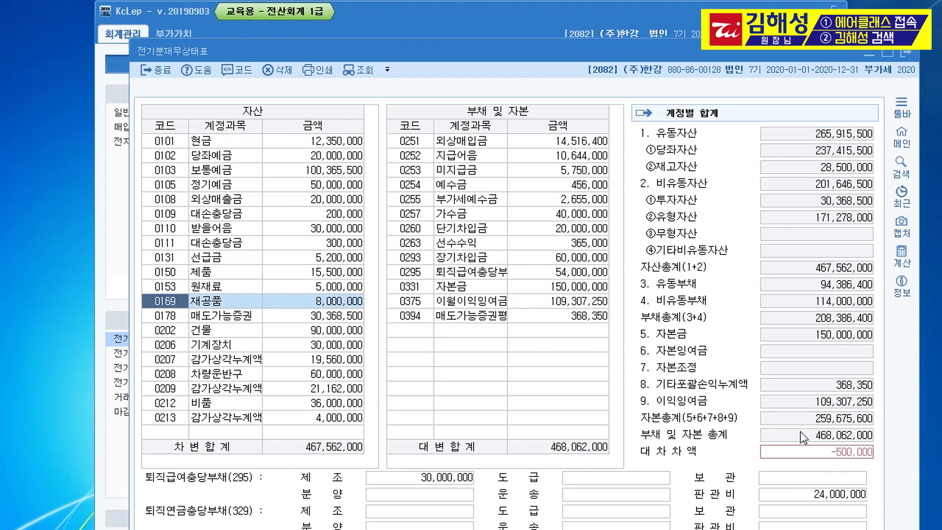
Set work in process (0169 재공품) to 9,000,000 and finished goods (0150 제품) to 15,000,000
click(331, 306)
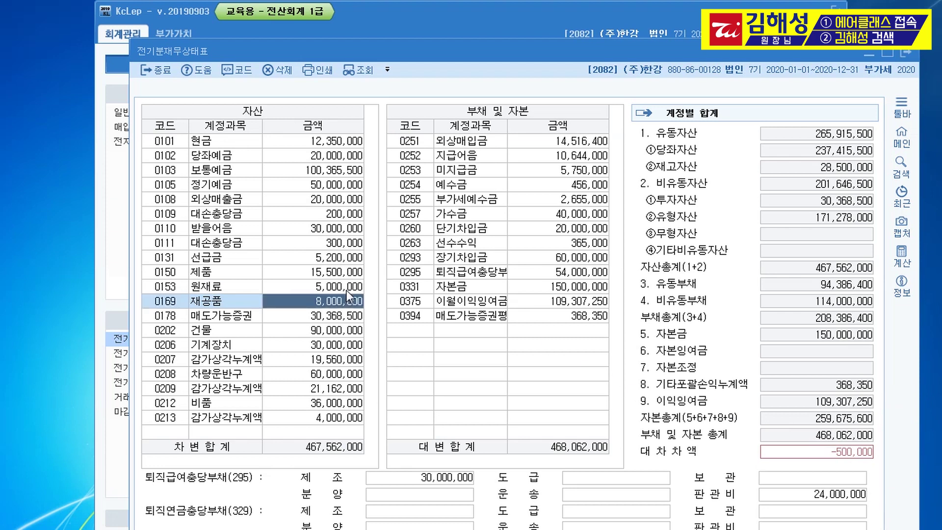
text(9000000)
key(Return)
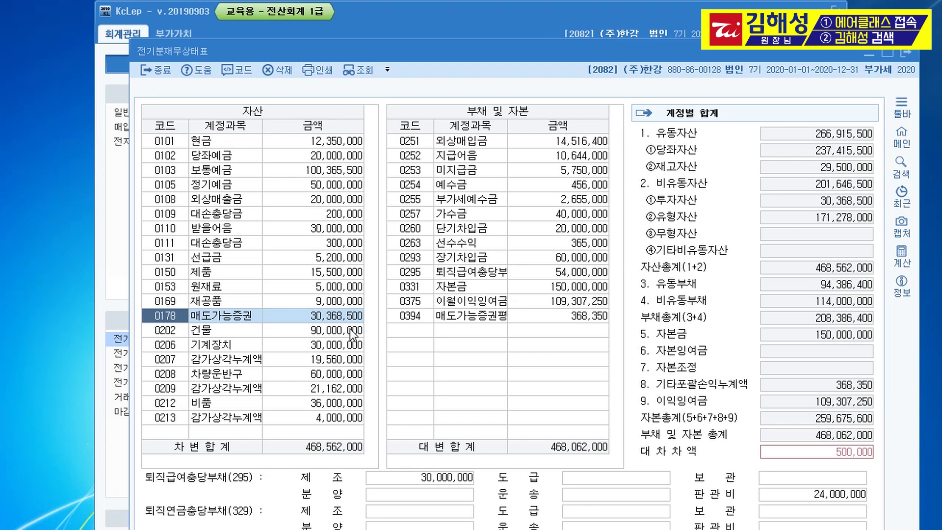
click(330, 273)
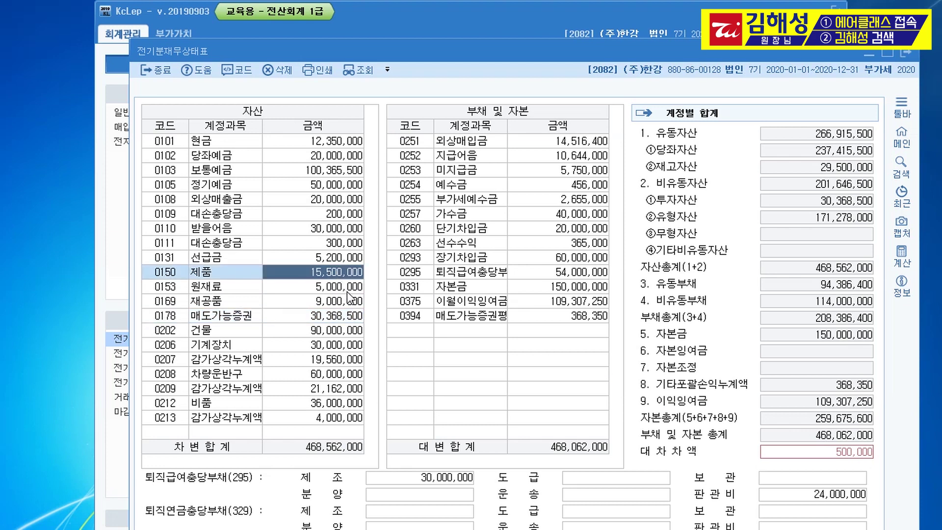
text(15000000)
key(Return)
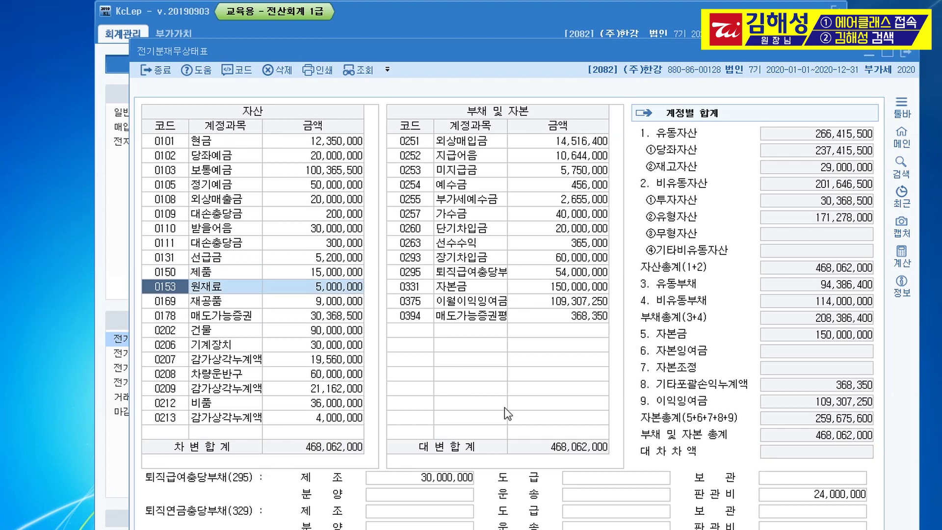
click(841, 455)
click(591, 303)
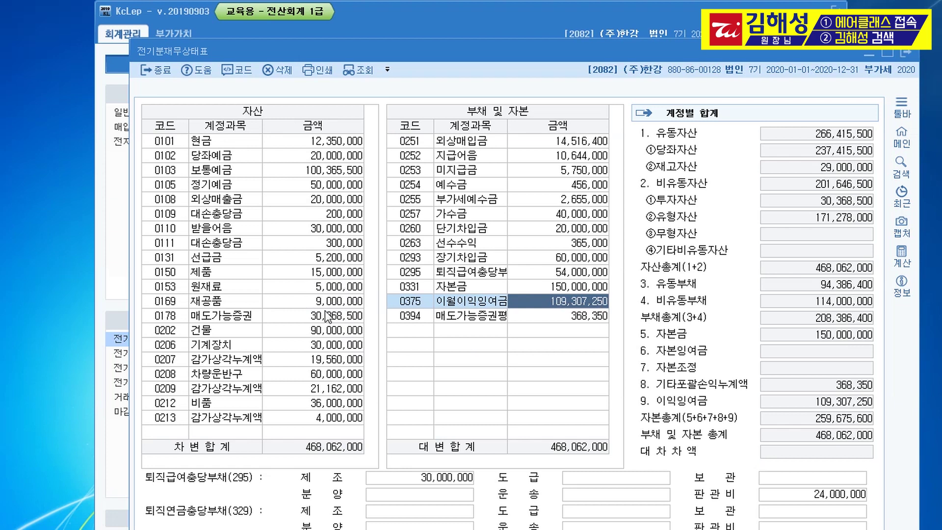
Find and open the prior-period cost statement (전기분원가명세서) through the ㅈㄱㅂ menu search and acknowledge its data-change notice
key(ctrl+f)
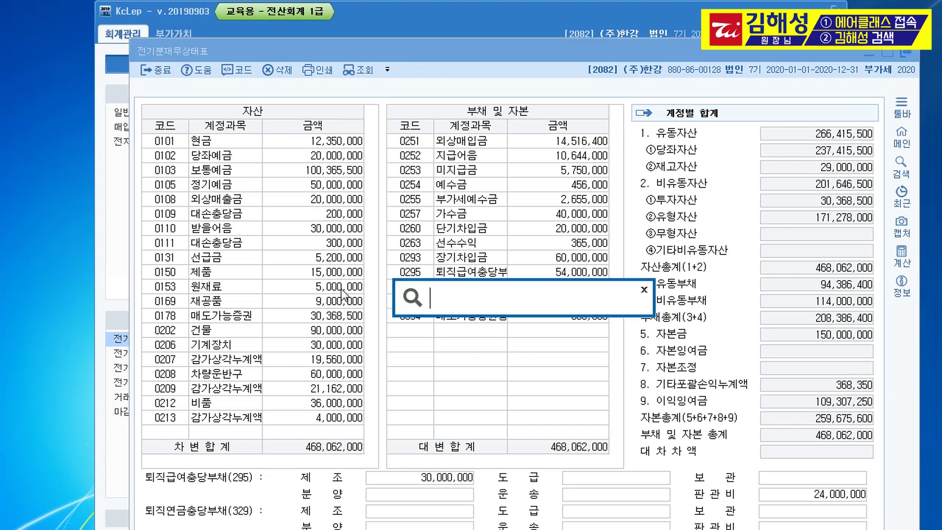
text(ㅈㄱㅂ)
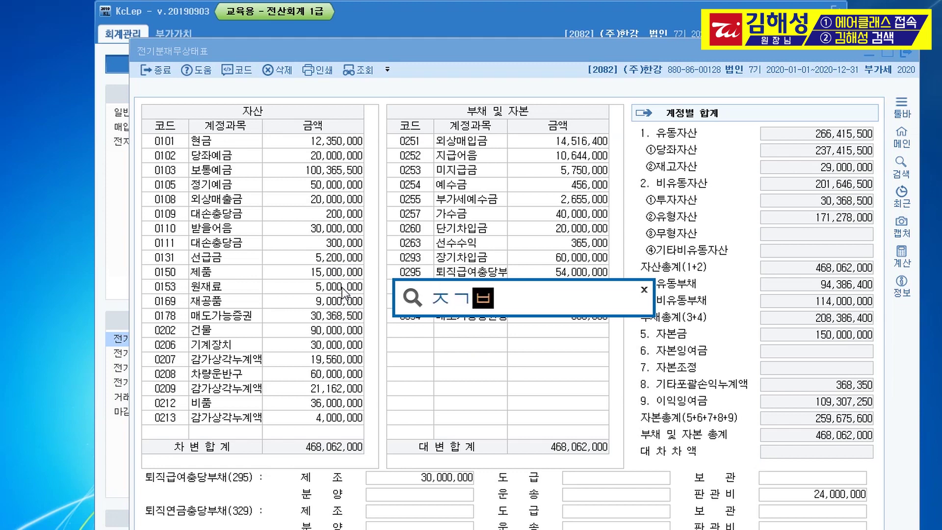
key(Return)
text(ㅣ)
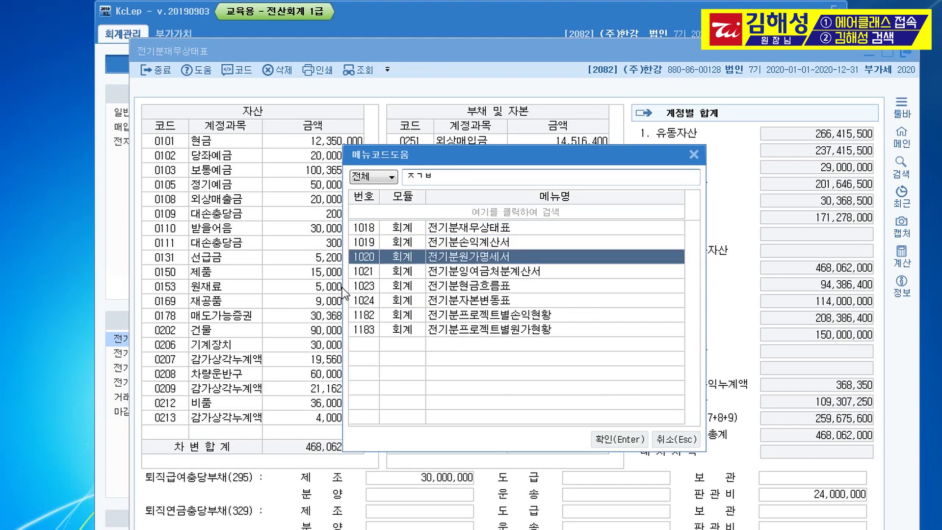
key(Return)
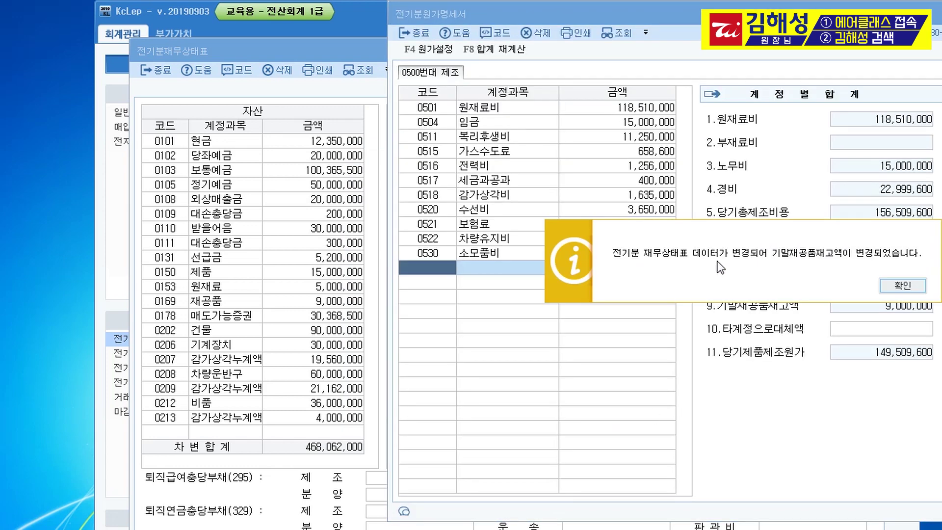
click(579, 317)
click(902, 289)
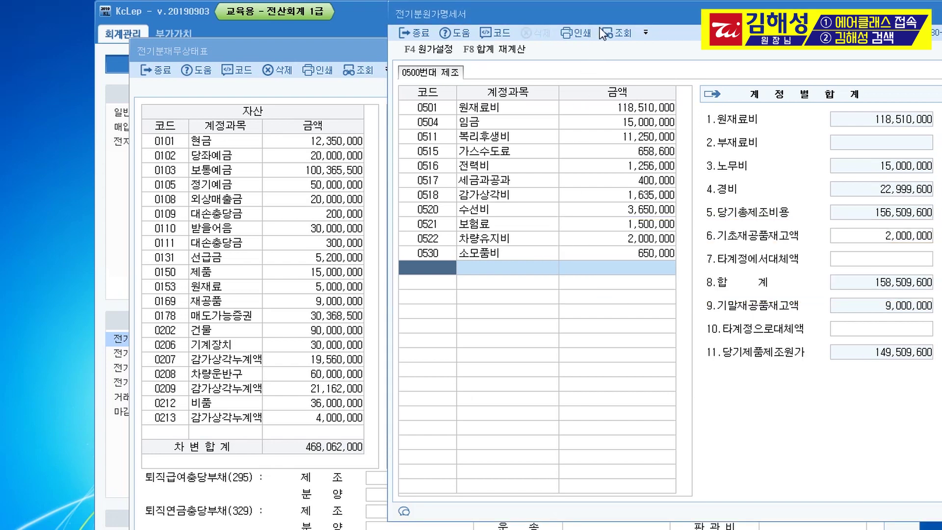
Open the 원재료비 (0501) breakdown, check the ending raw material inventory (기말원재료재고액), and confirm the breakdown
drag(601, 16, 277, 15)
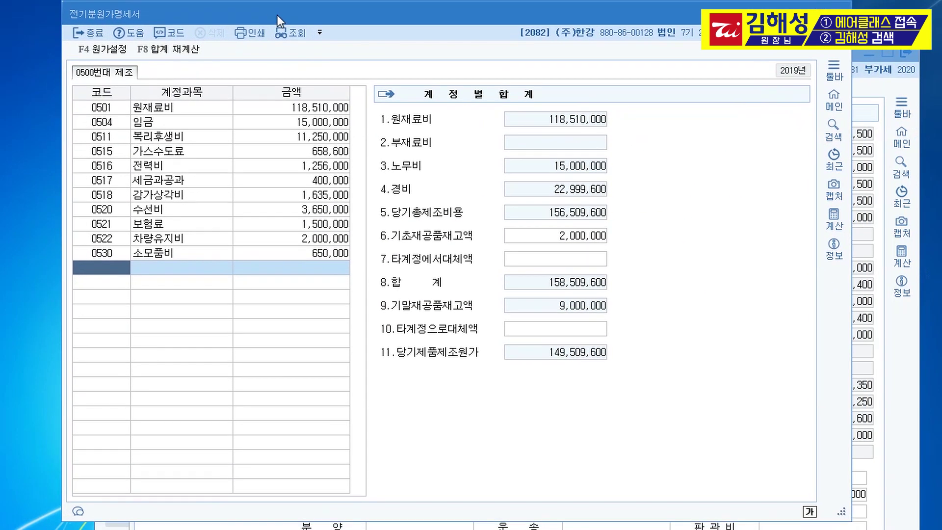
click(337, 108)
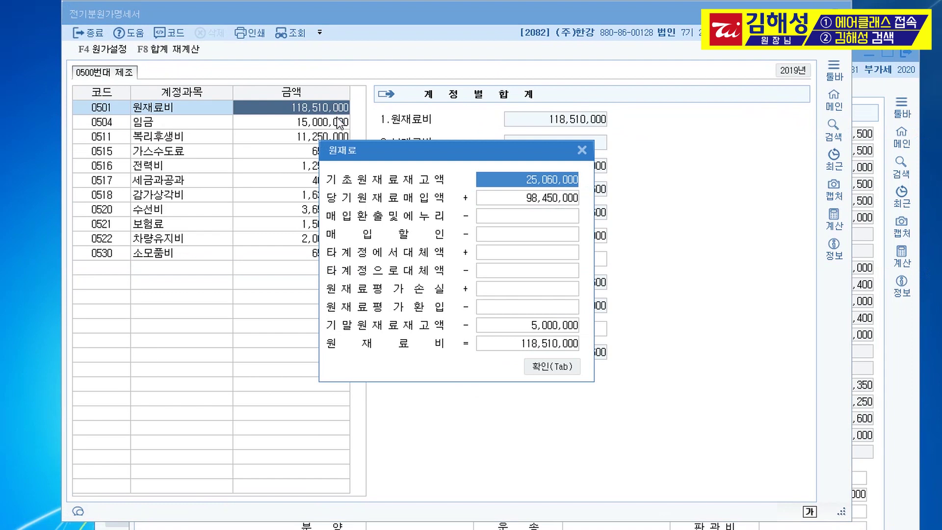
click(534, 329)
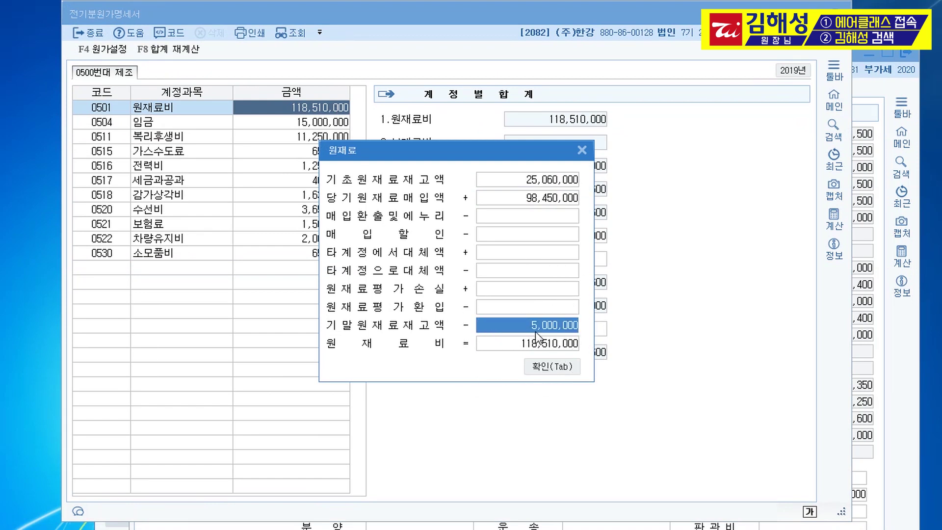
click(535, 332)
click(542, 368)
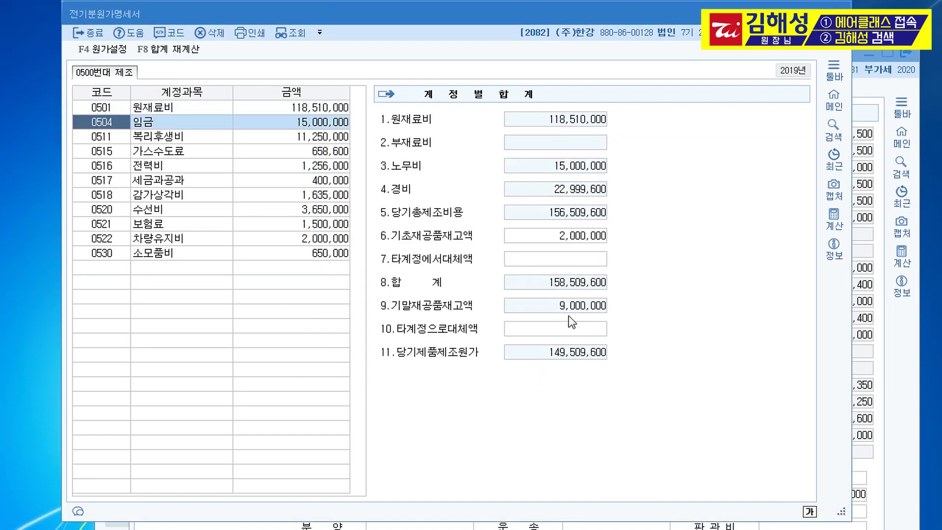
Check the ending work-in-process inventory (기말재공품재고액) and the cost of goods manufactured (당기제품제조원가) in the cost statement
click(575, 308)
click(561, 356)
click(561, 356)
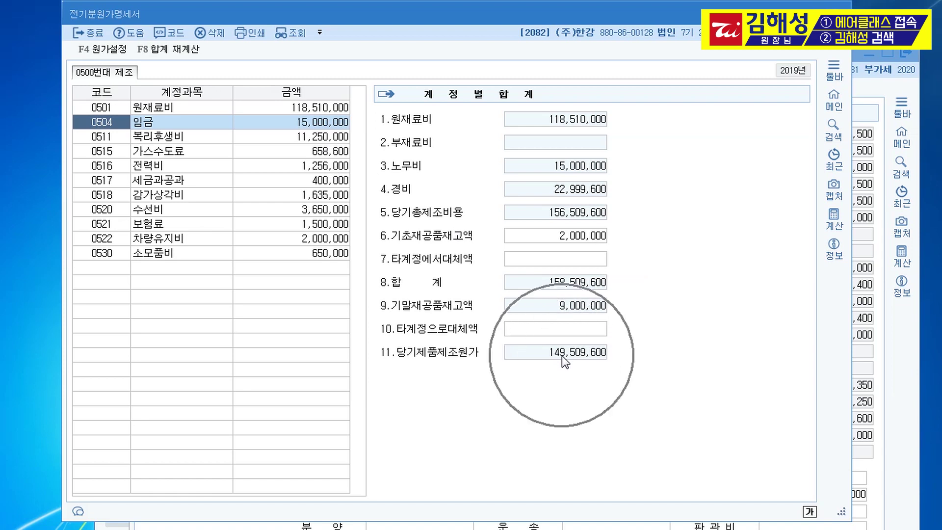
click(589, 359)
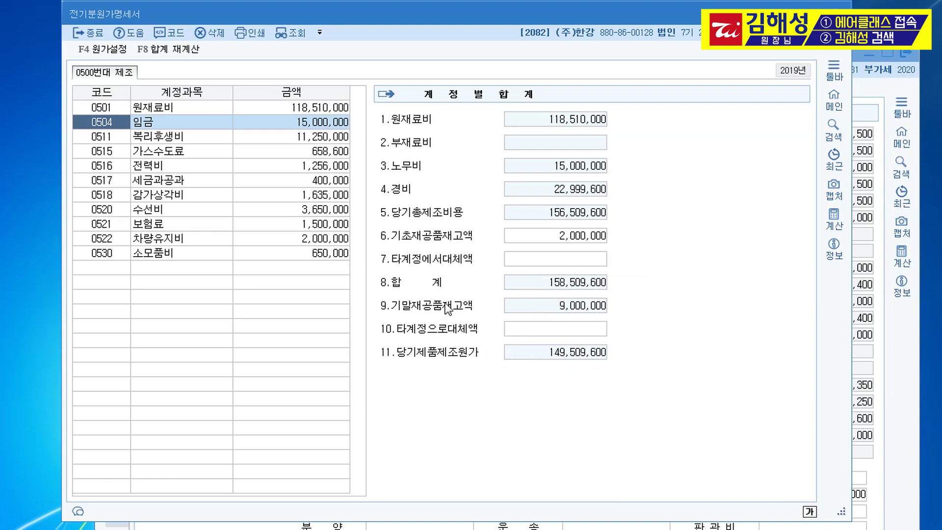
Find and open the prior-period income statement (전기분손익계산서) through the ㅈㄱㅂ menu search and acknowledge its notice
drag(365, 10, 672, 8)
key(ctrl+Return)
text(ㅈㄱㅂ)
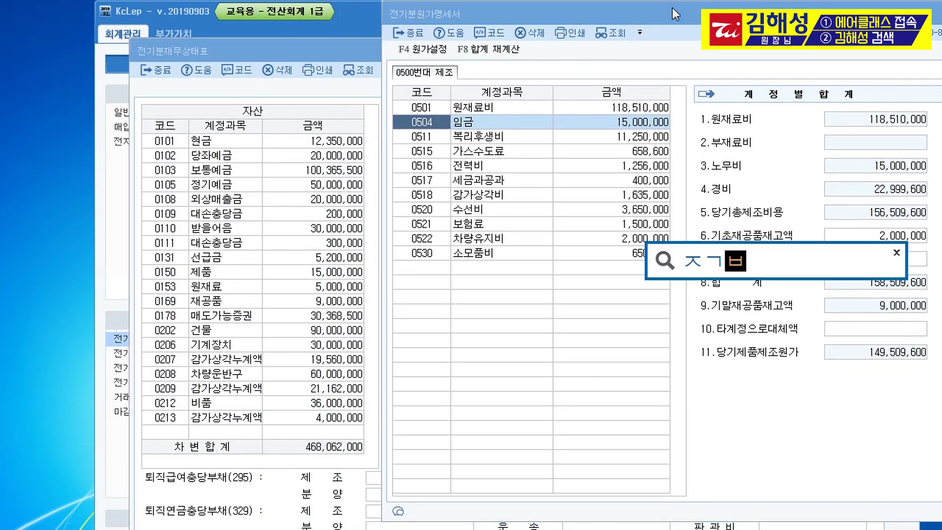
key(Return)
key(Down)
key(Return)
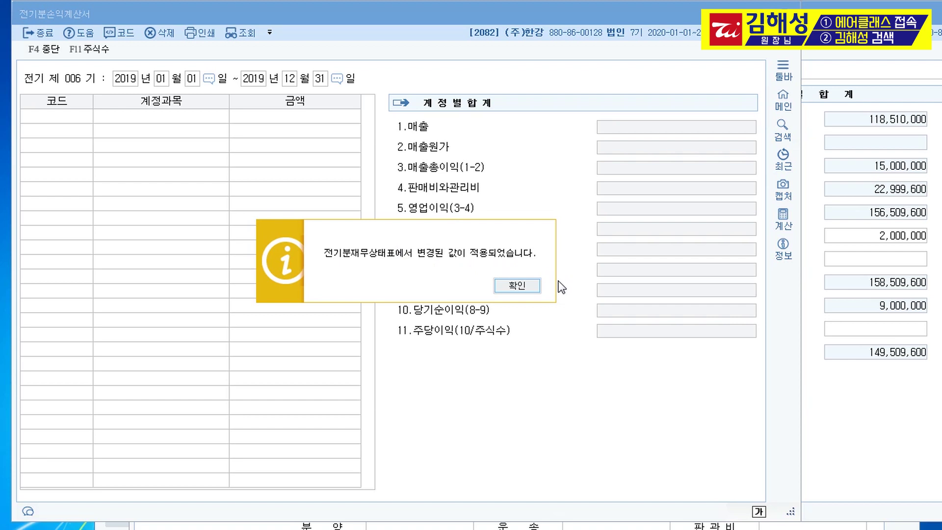
click(527, 287)
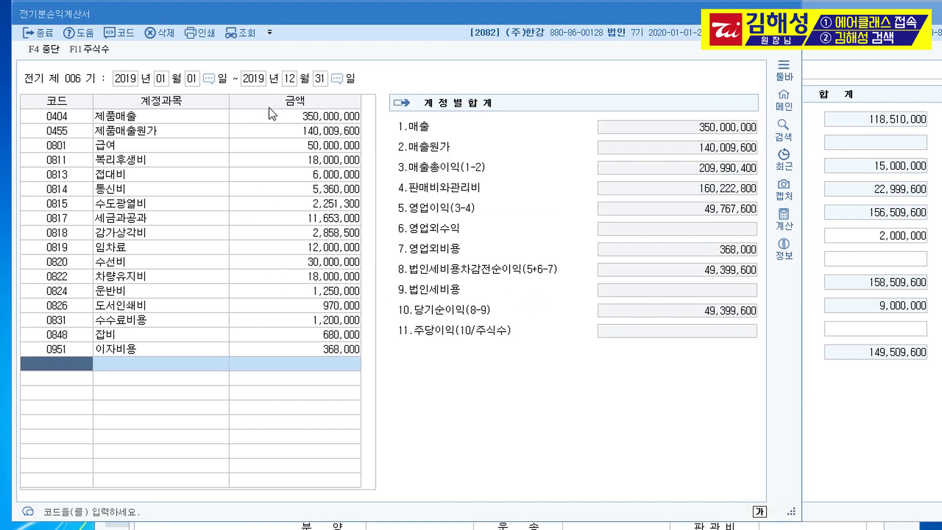
Open the 제품매출원가 (0455) breakdown and compare its 당기제품제조원가 with the figure in the cost statement
click(345, 131)
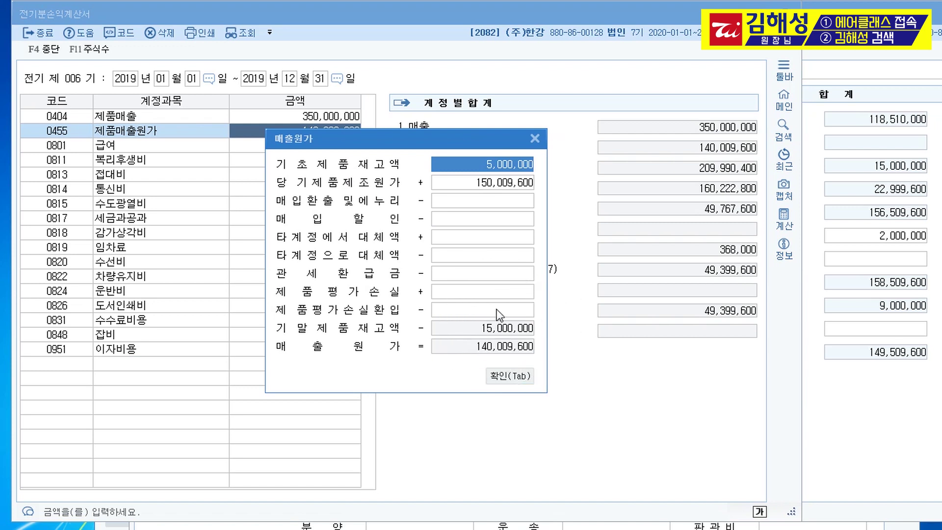
click(488, 186)
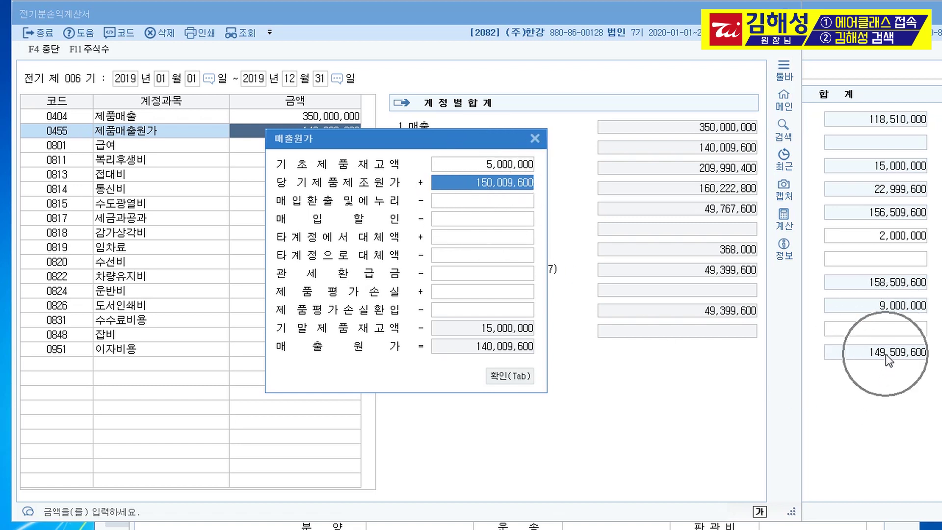
click(882, 379)
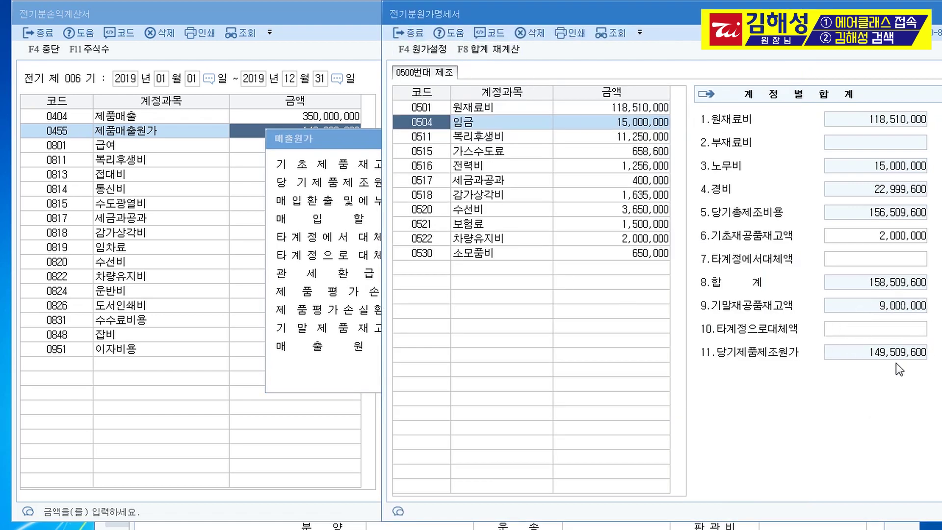
click(314, 139)
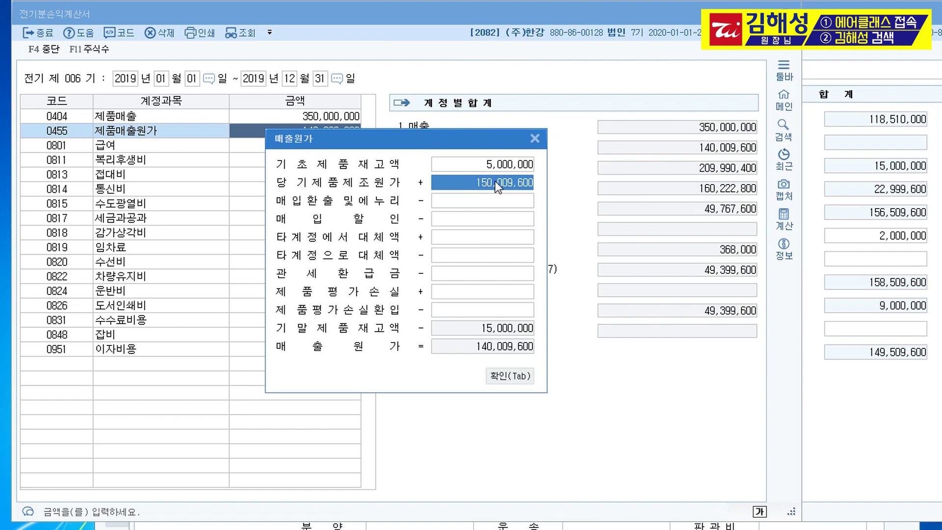
Set 당기제품제조원가 to 149,509,600 in the cost of sales breakdown and confirm it
key(BackSpace)
text(148,509,600)
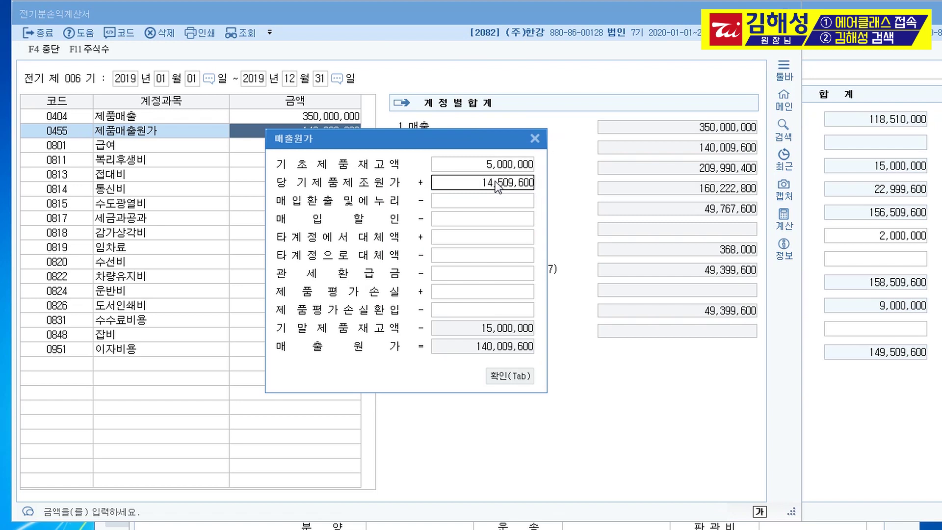
key(BackSpace)
key(BackSpace)
key(BackSpace)
key(BackSpace)
key(BackSpace)
key(BackSpace)
key(BackSpace)
text(49,509,600)
key(Return)
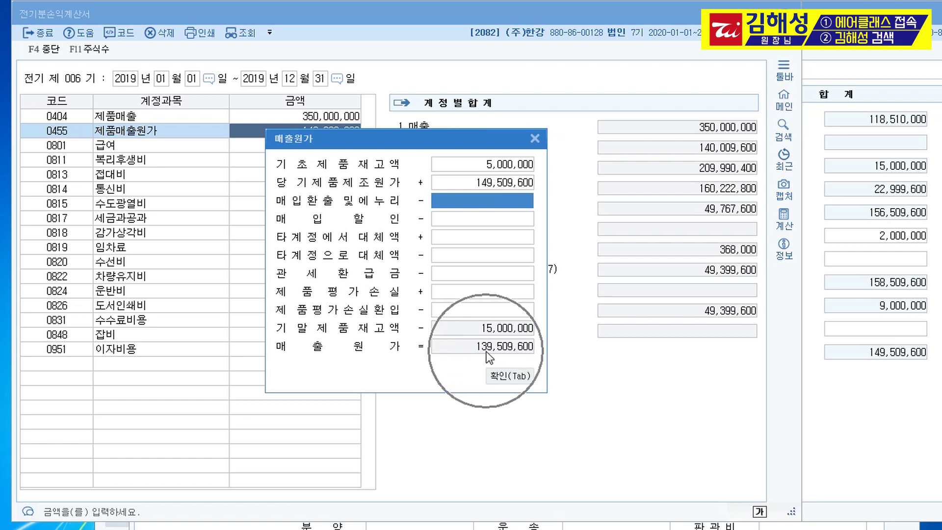
click(509, 376)
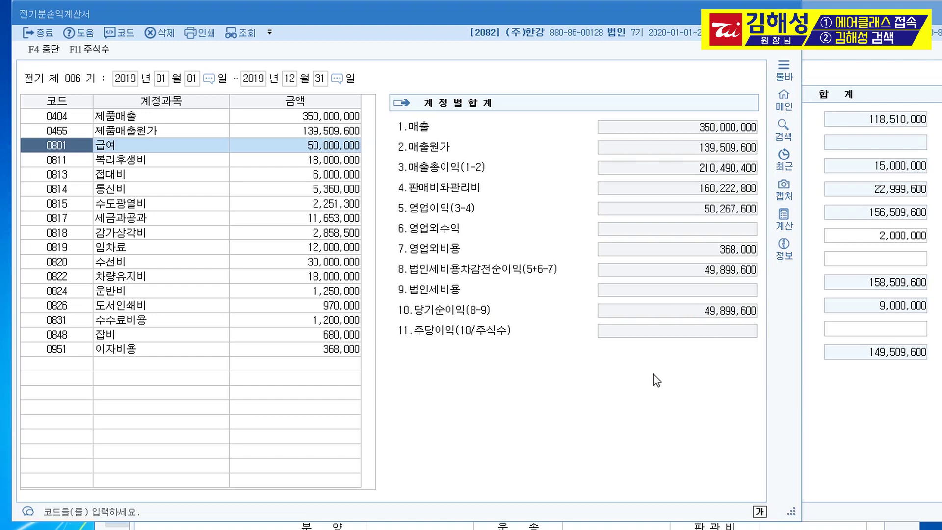
Find and open the prior-period retained earnings appropriation statement (전기분잉여금처분계산서) through the ㅈㄱㅂ menu search
drag(384, 12, 566, 21)
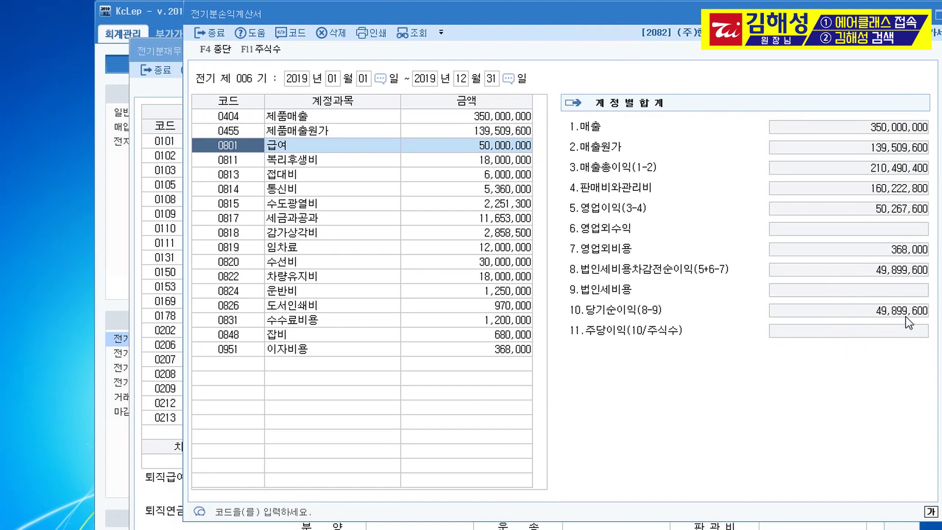
key(ctrl+f)
text(ㅈㄱㅂ)
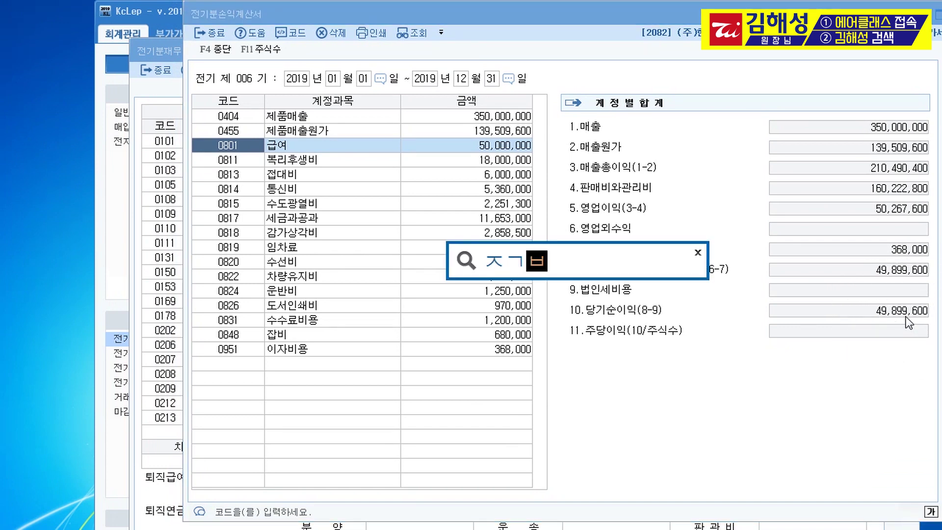
key(Return)
text(ㅣ)
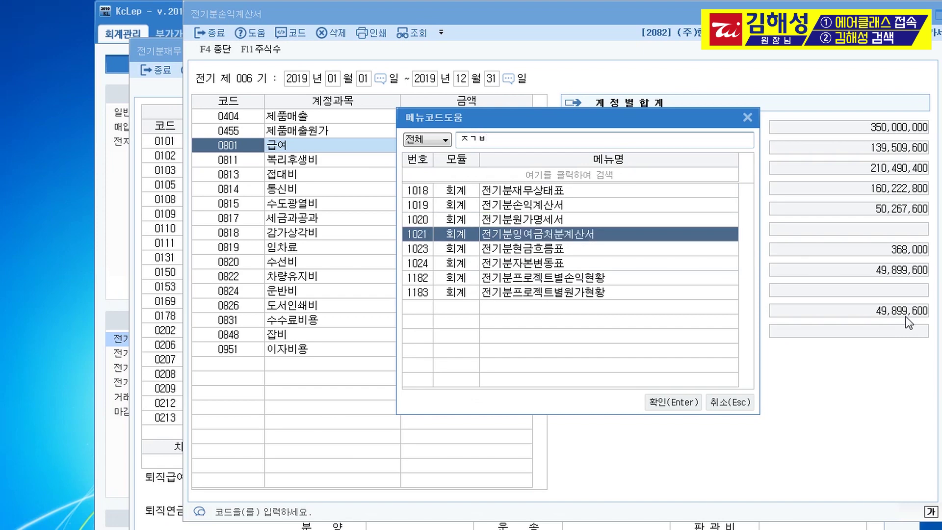
key(Return)
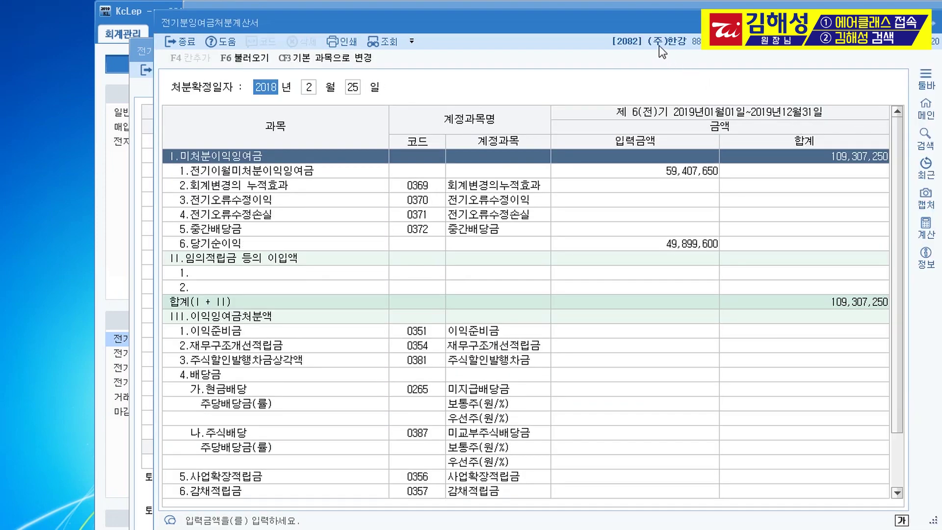
Compare the net income (당기순이익) in the appropriation statement with the one in the income statement
drag(623, 20, 525, 10)
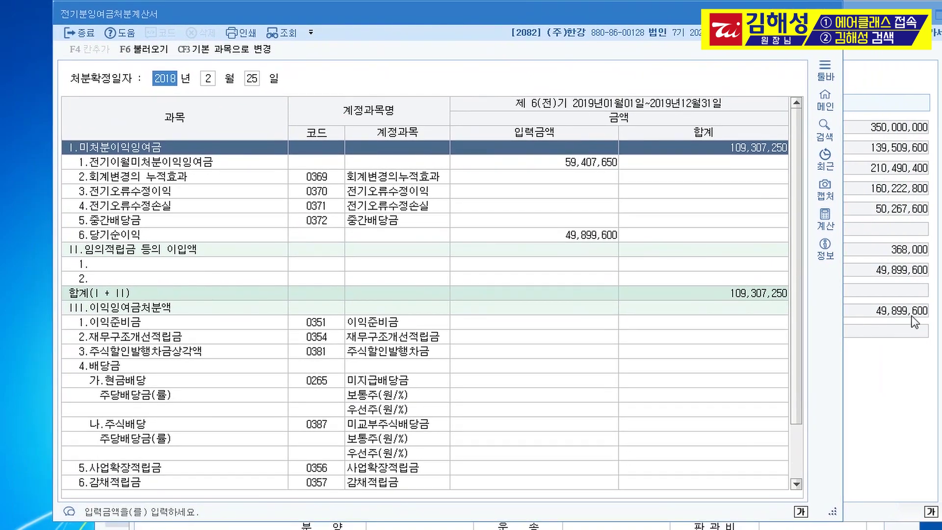
click(912, 311)
click(593, 234)
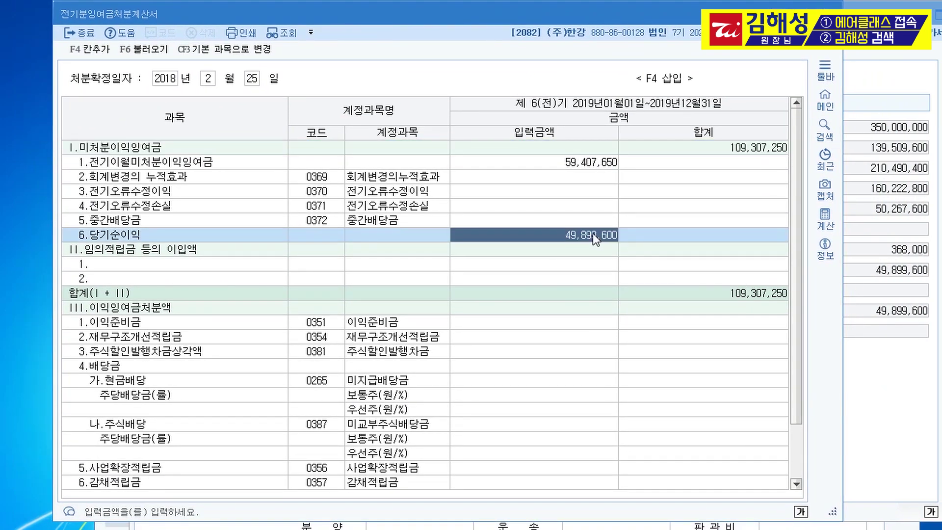
Check the net income (당기순이익) and the 미처분이익잉여금 total in the prior-period appropriation statement
click(591, 242)
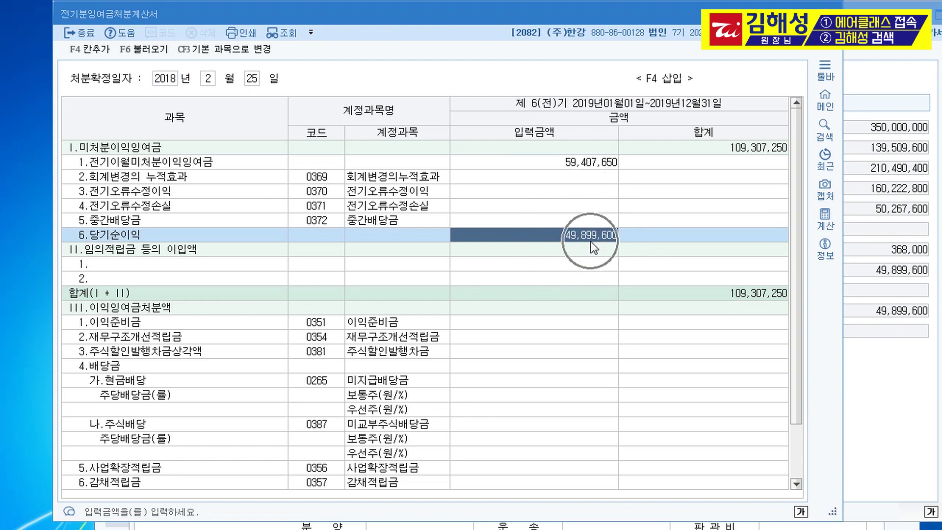
click(594, 248)
click(592, 241)
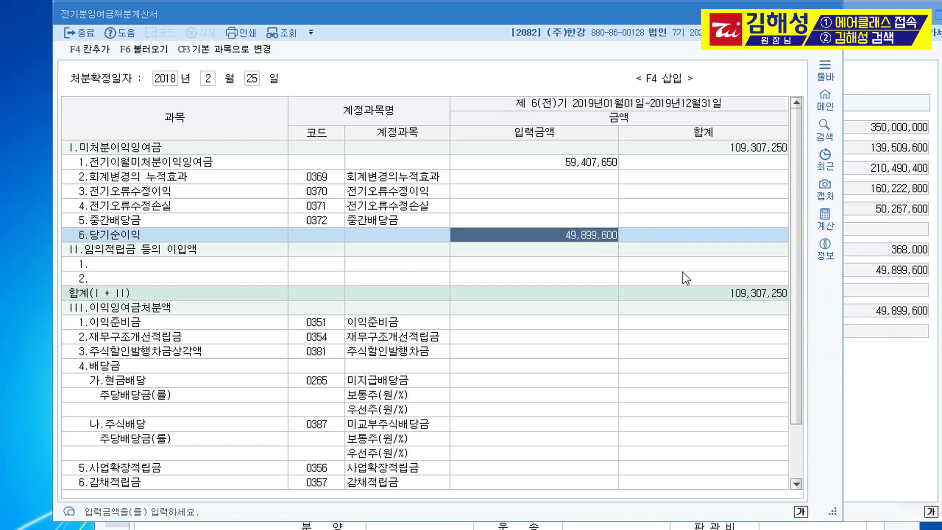
click(764, 151)
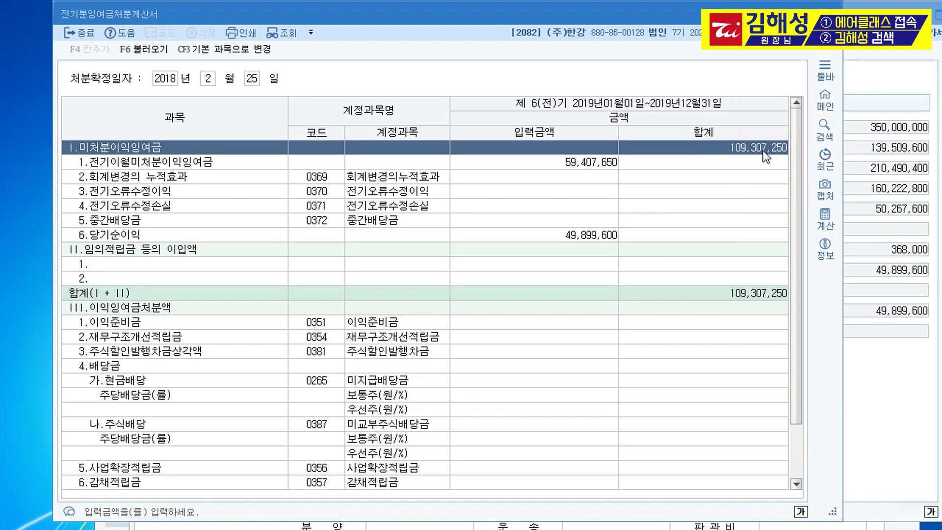
Leave the prior-period statements and open general voucher entry (일반전표입력) for July 10, 2020
drag(448, 5, 552, 5)
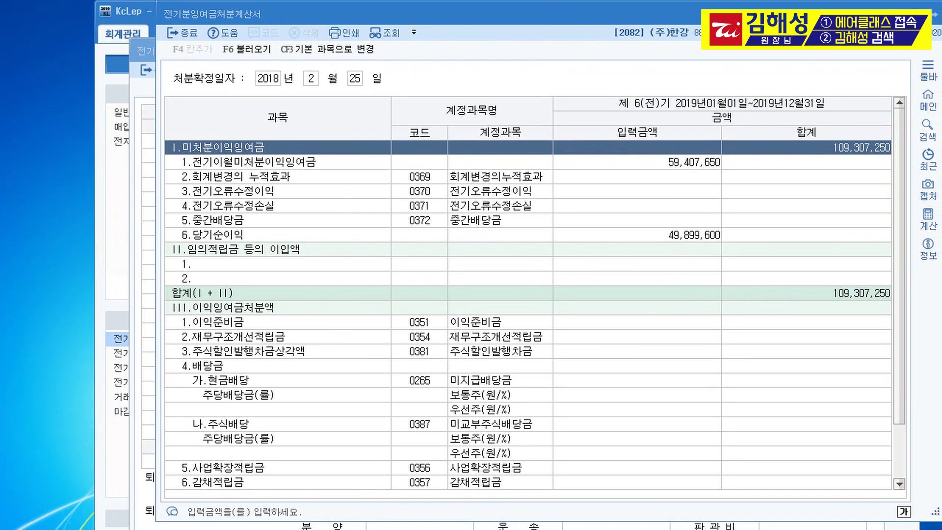
click(396, 527)
drag(507, 51, 290, 18)
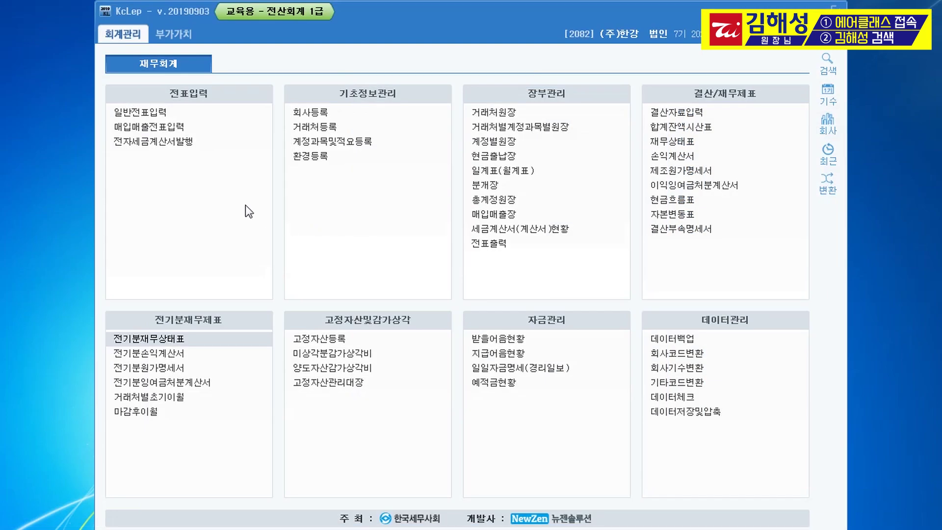
click(147, 116)
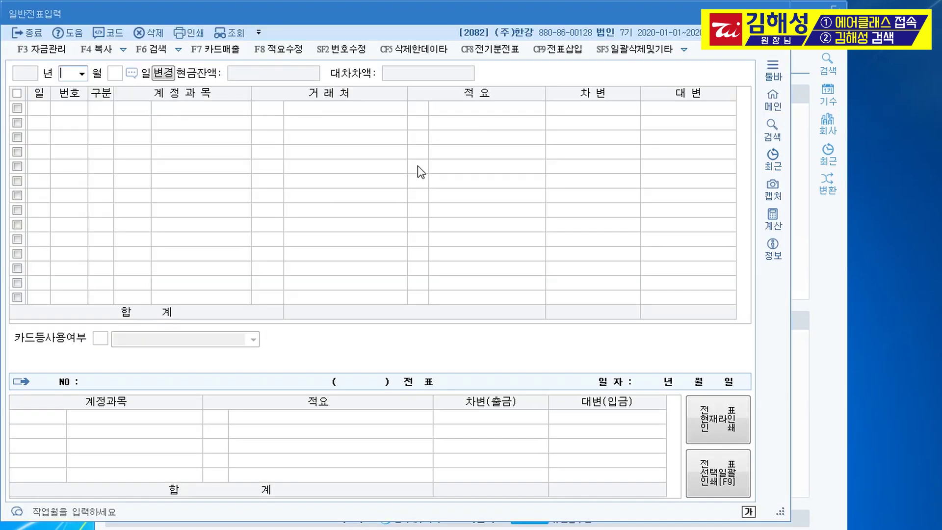
text(07)
key(Return)
text(10)
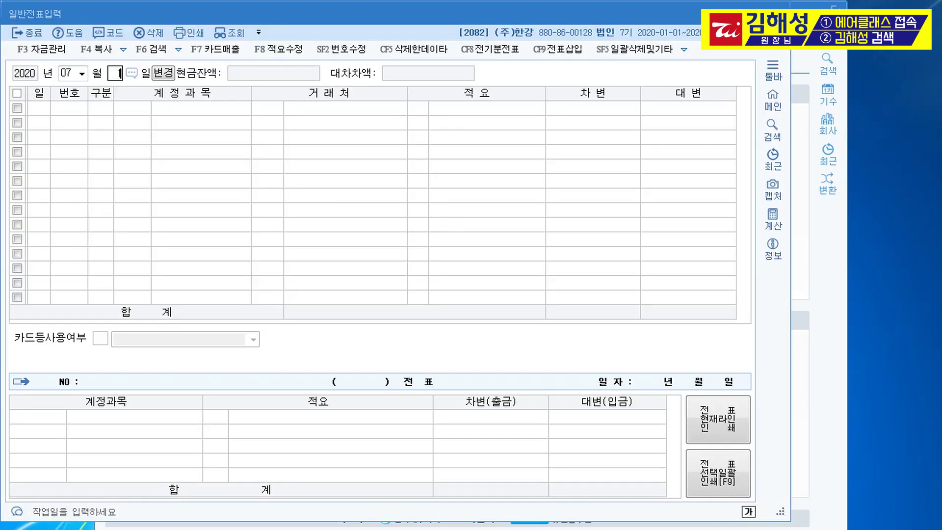
key(Return)
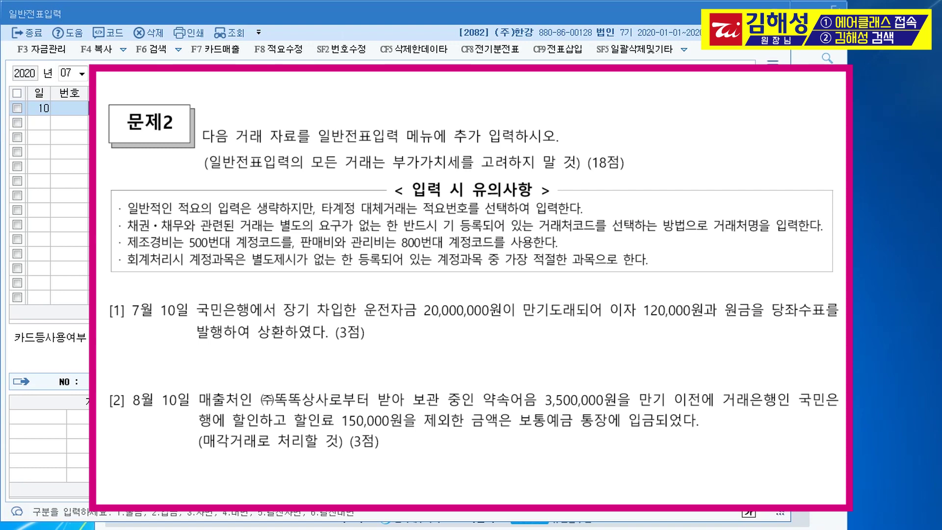
Enter a credit line for 당좌예금 (0102) of 20,120,000 on the July 10 voucher, without a counterparty
text(4)
key(Return)
text(102)
key(Return)
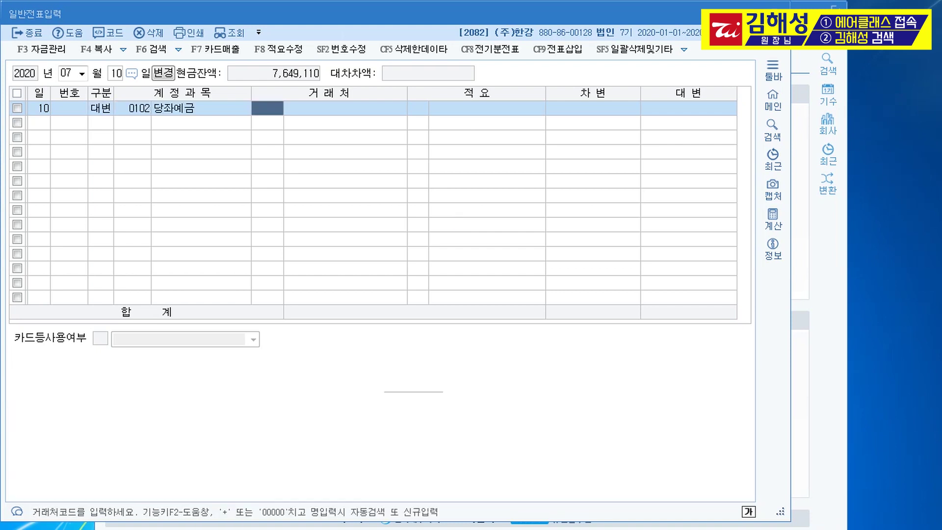
key(Return)
key(Return)
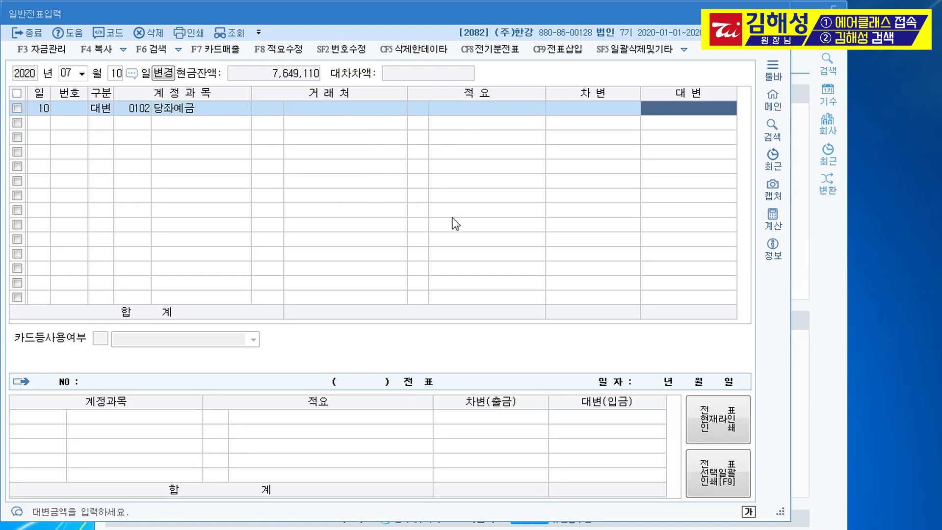
text(20120000)
key(Return)
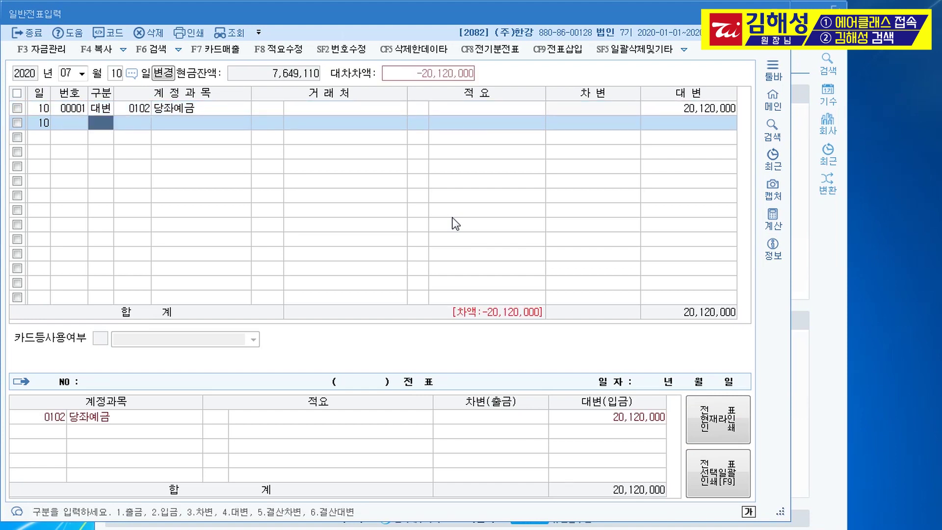
Add a debit line for 장기차입금 (0293) of 20,000,000 with 국민은행 (98001) as the counterparty
text(3)
key(Return)
text(장기차)
key(Return)
key(Return)
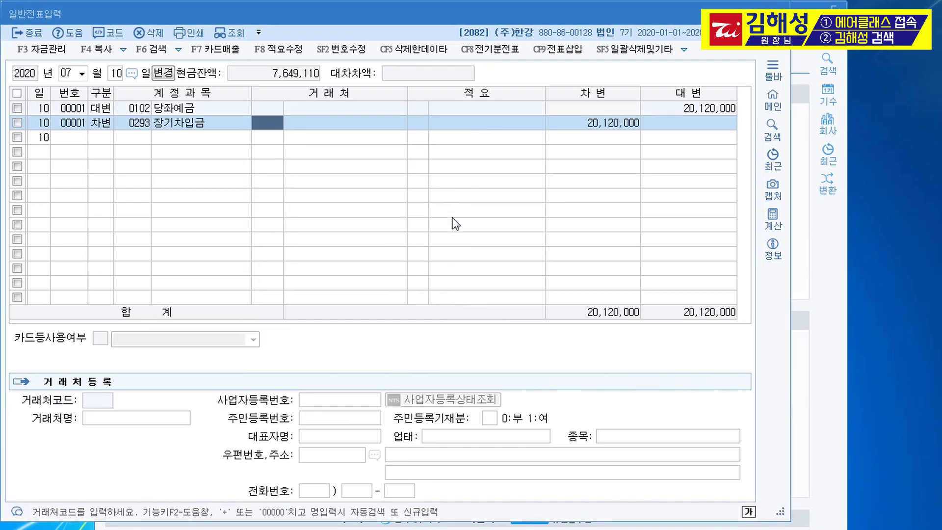
text(국민)
key(Return)
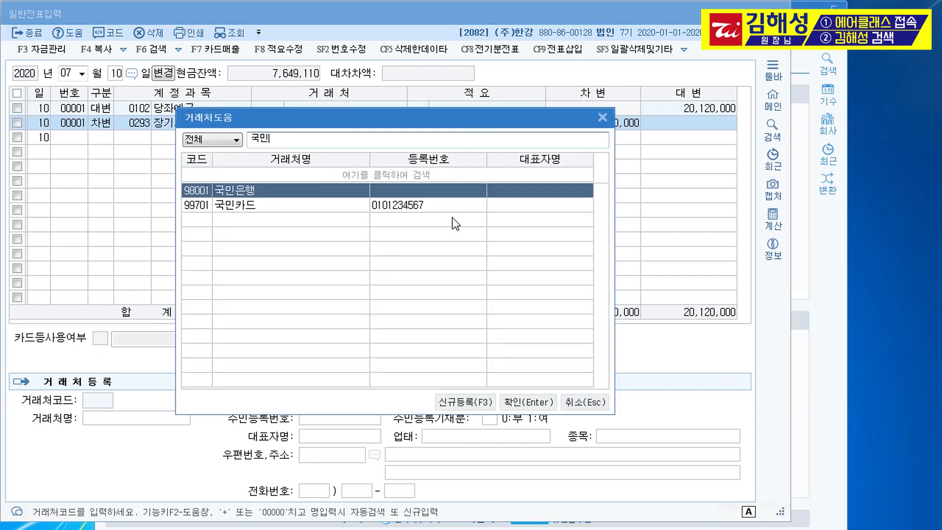
key(Return)
key(Return)
key(Return)
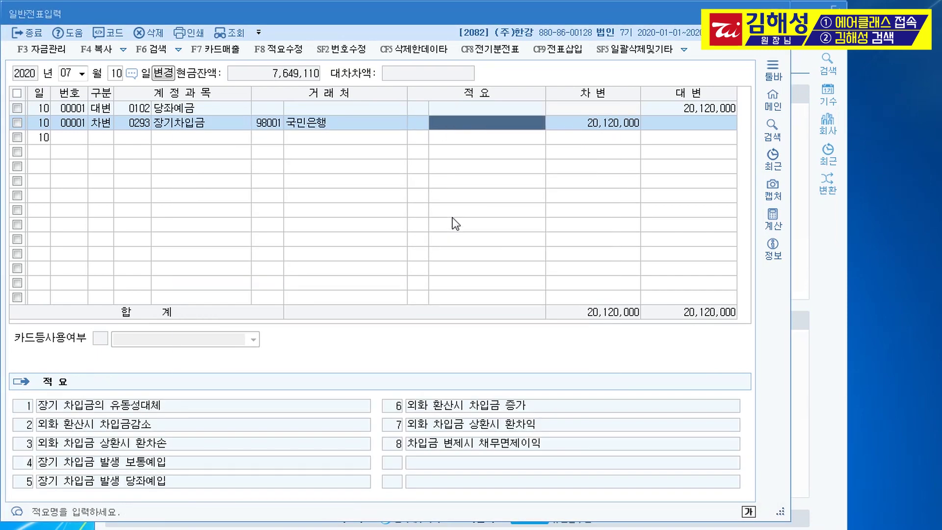
text(20000000)
key(Return)
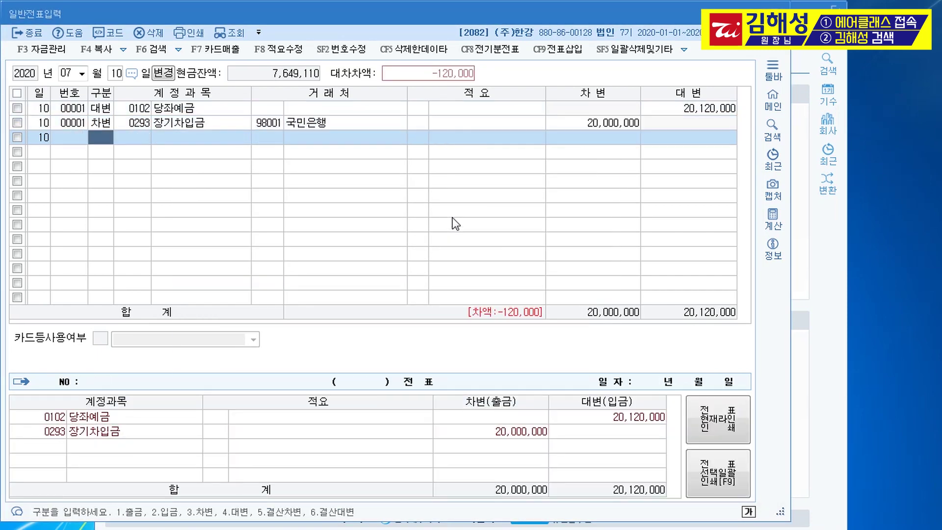
Add a debit line for 이자비용 (0951) of 120,000 to balance the July 10 voucher
text(3)
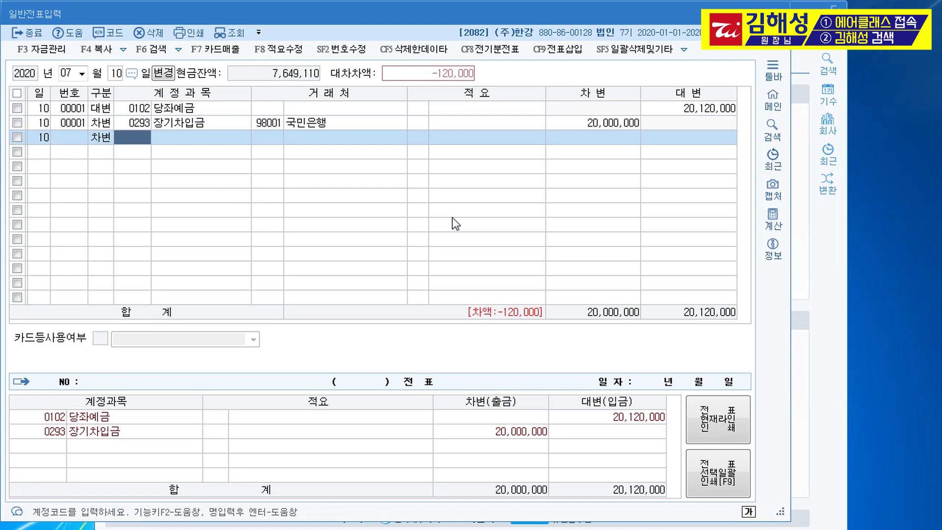
text(0951)
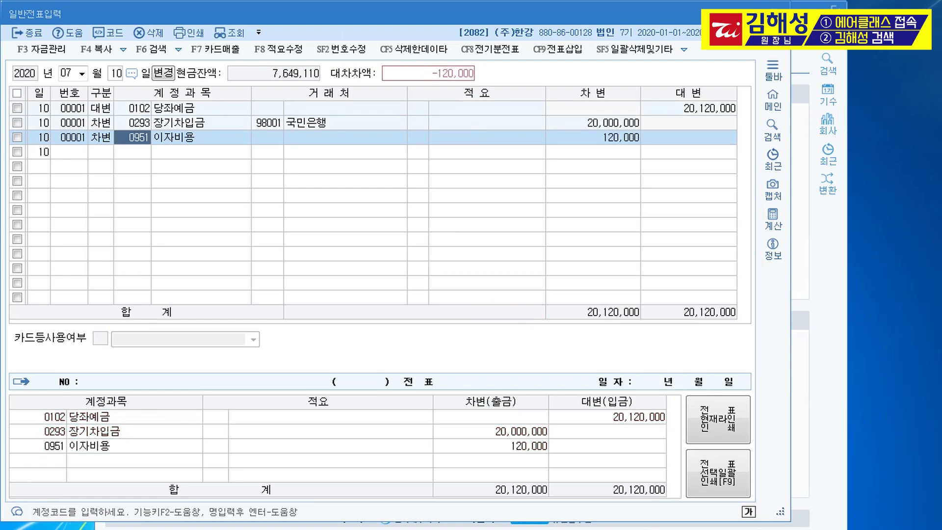
key(Return)
key(Return)
key(Return)
key(Return)
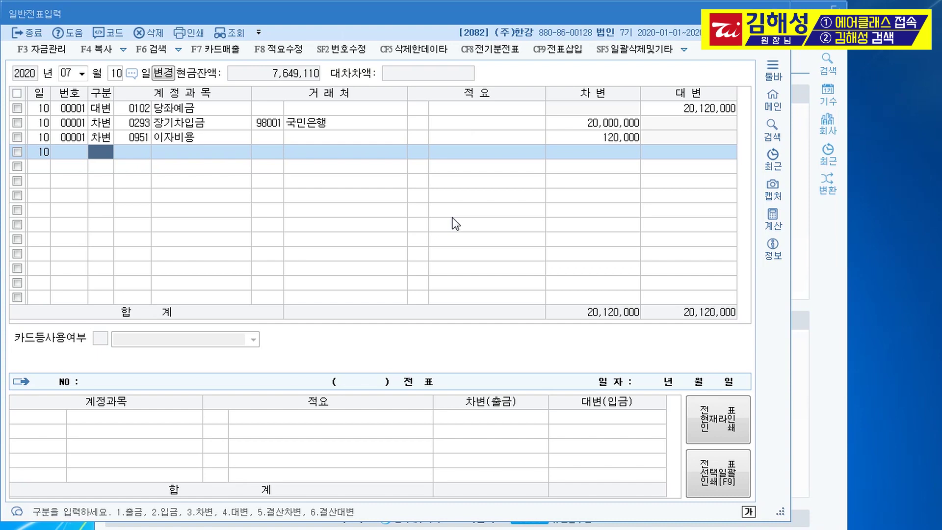
Switch to August 10 and enter a credit line for 받을어음 (0110) of 3,500,000 with (주)똑똑상사 as the counterparty
text(08)
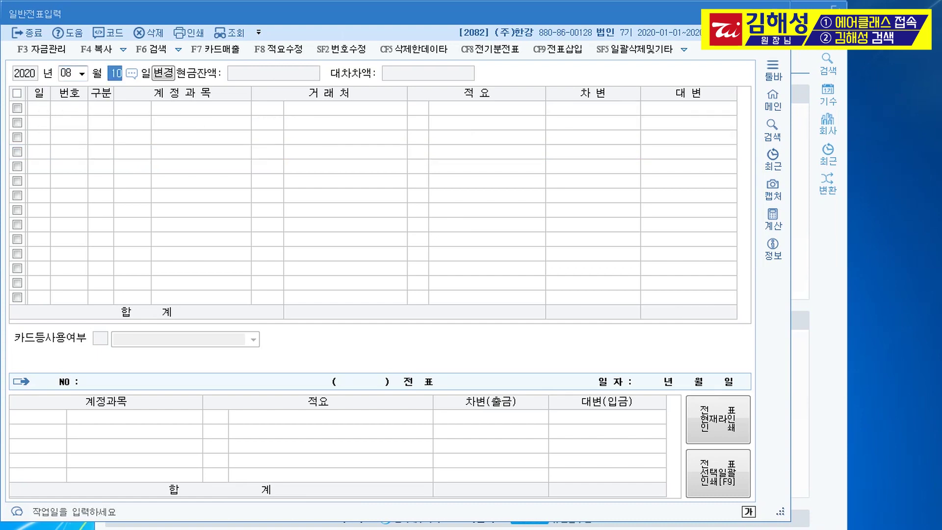
key(Return)
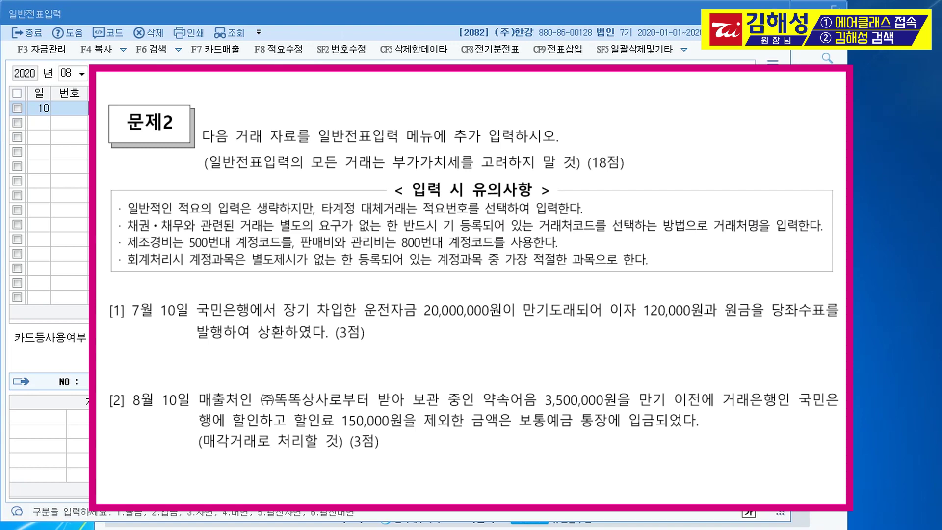
text(4)
key(Return)
text(0110)
key(Return)
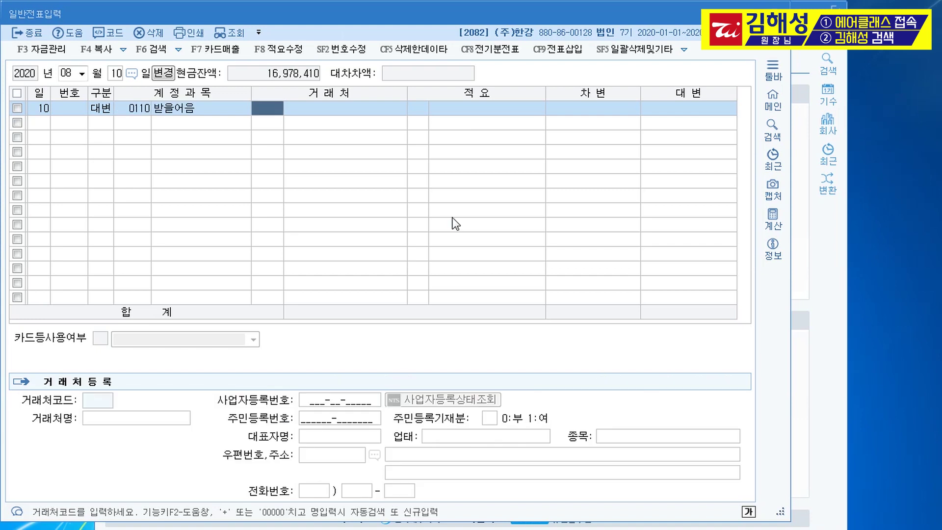
text(똑)
key(Return)
key(Return)
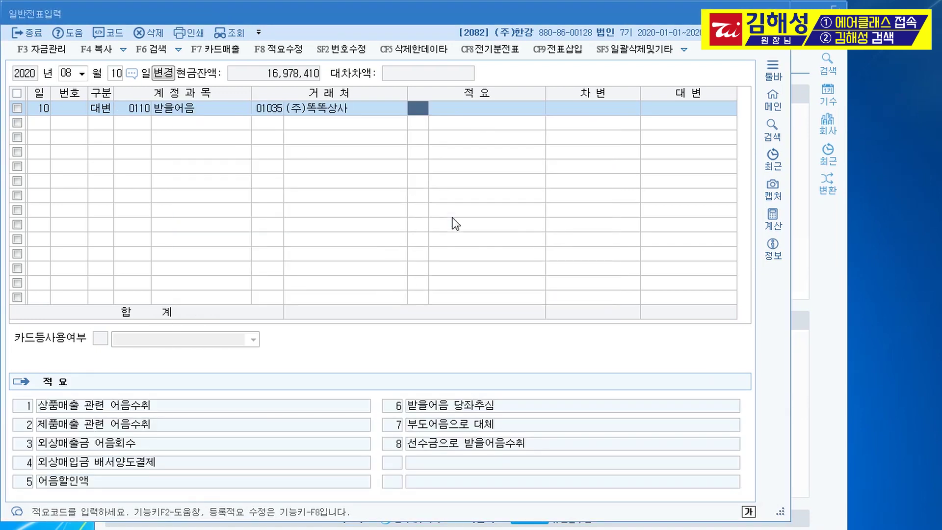
key(Return)
text(3500000)
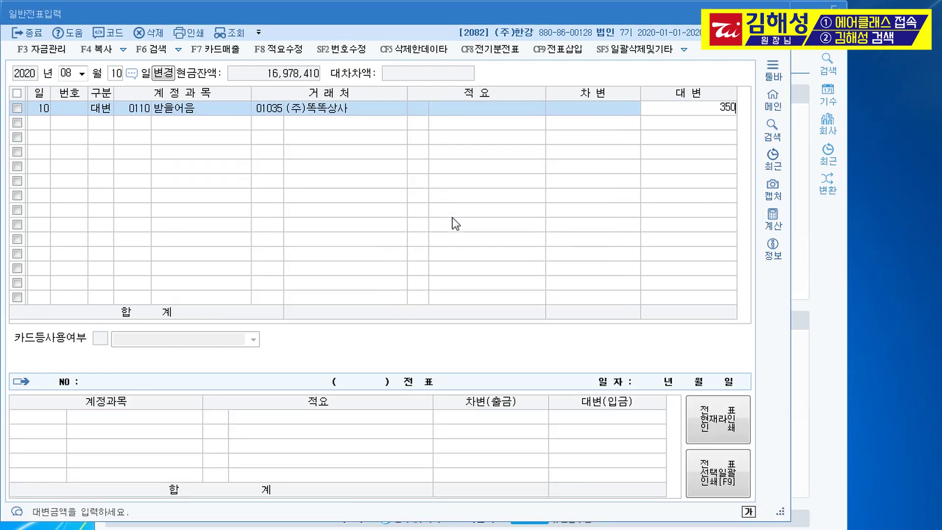
key(Return)
Add a debit line for 매출채권처분손실 (0956) of 150,000 to the August 10 voucher
text(3)
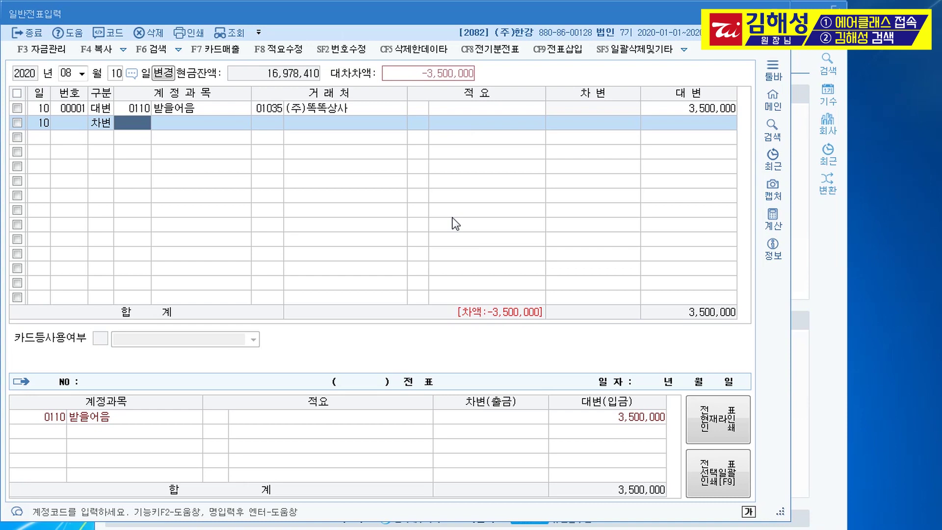
text(매출채)
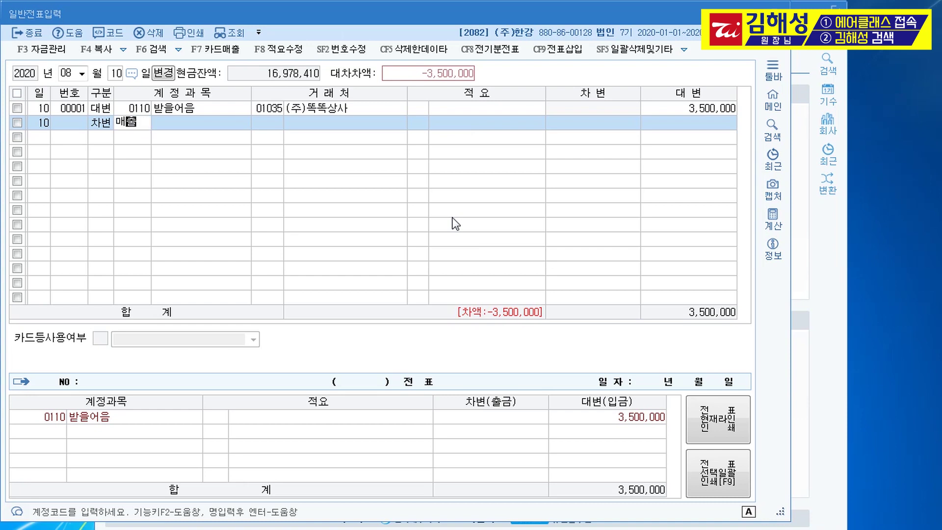
key(Return)
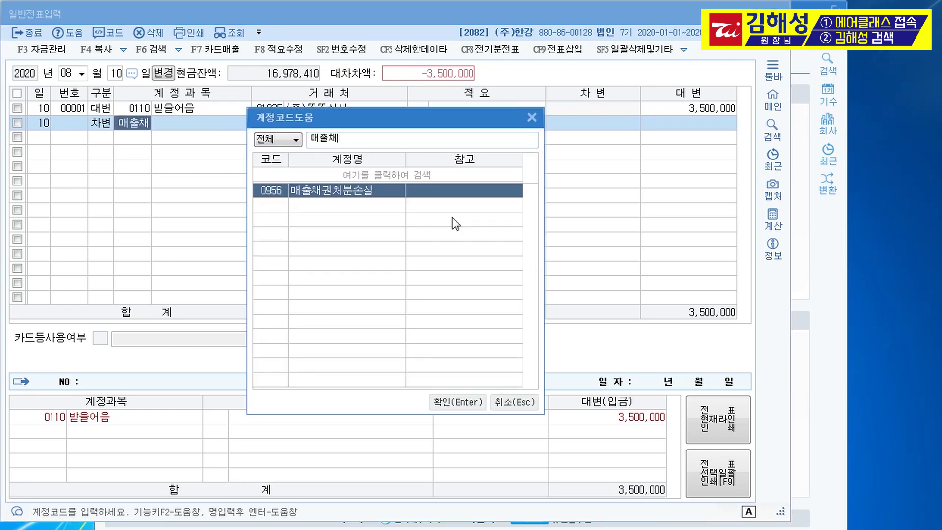
key(Return)
key(Return)
key(Return)
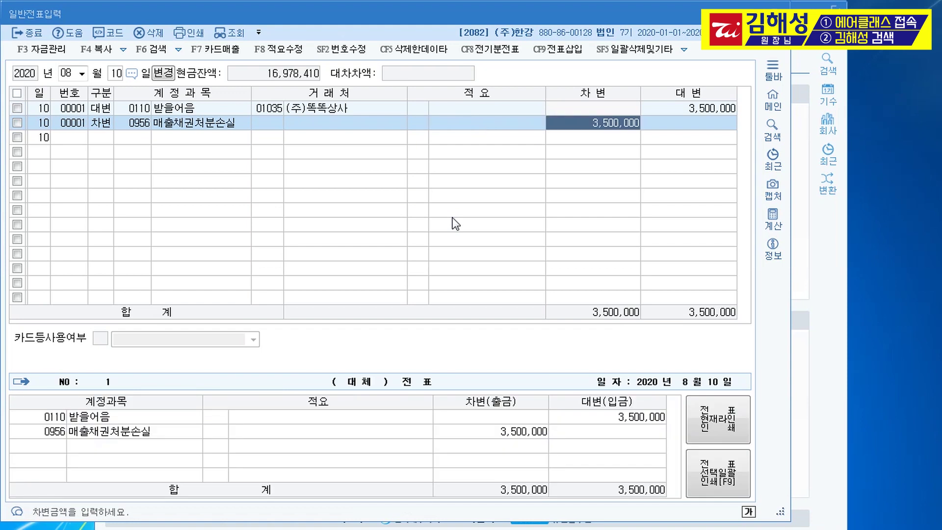
text(150000)
key(Return)
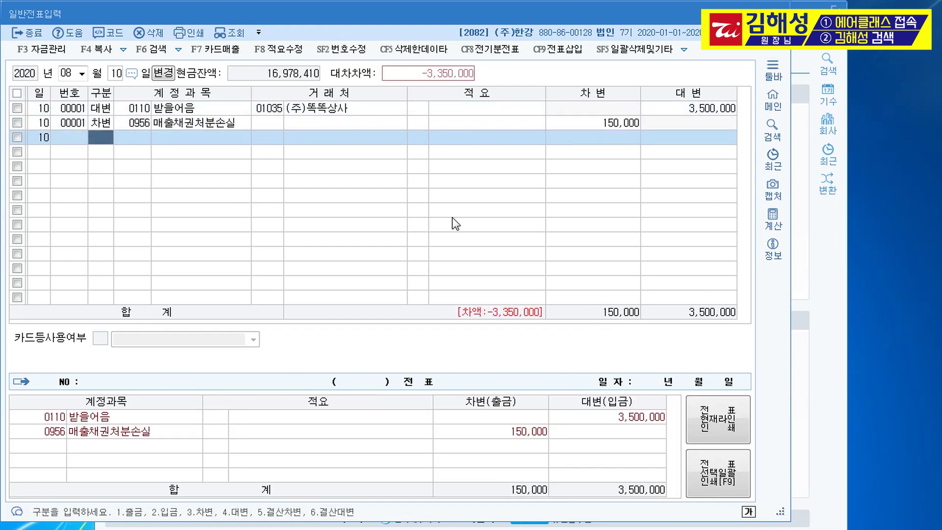
Add a debit line for 보통예금 (0103) of 3,350,000 to balance the August 10 voucher
text(3103)
key(Return)
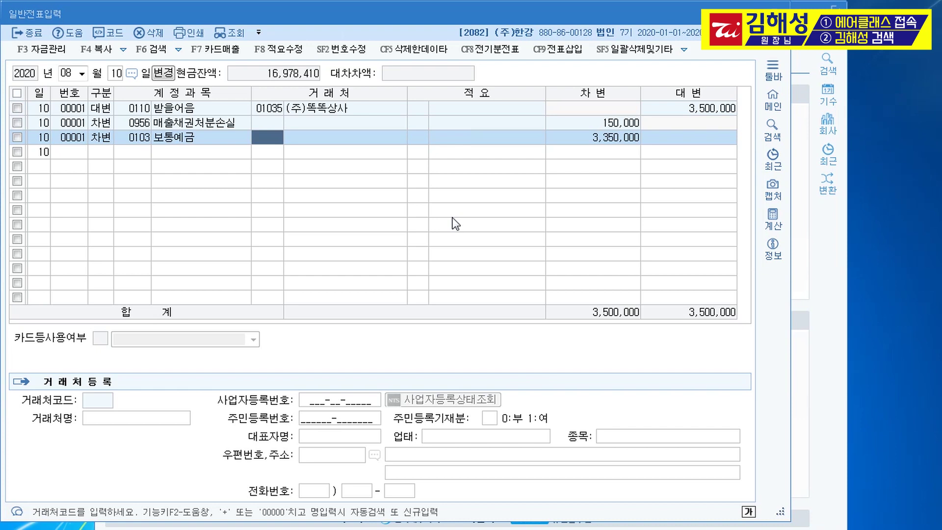
key(Down)
key(Escape)
Switch to September 9 and enter a debit line for 토지 (0201) of 209,530,000 without a counterparty
key(shift+Tab)
text(09)
key(Return)
text(9)
key(Return)
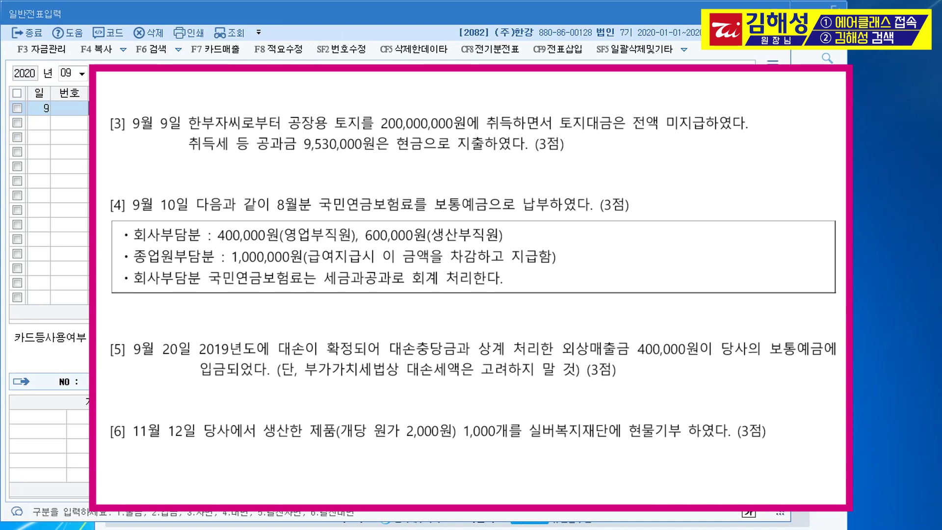
text(3토지)
key(Return)
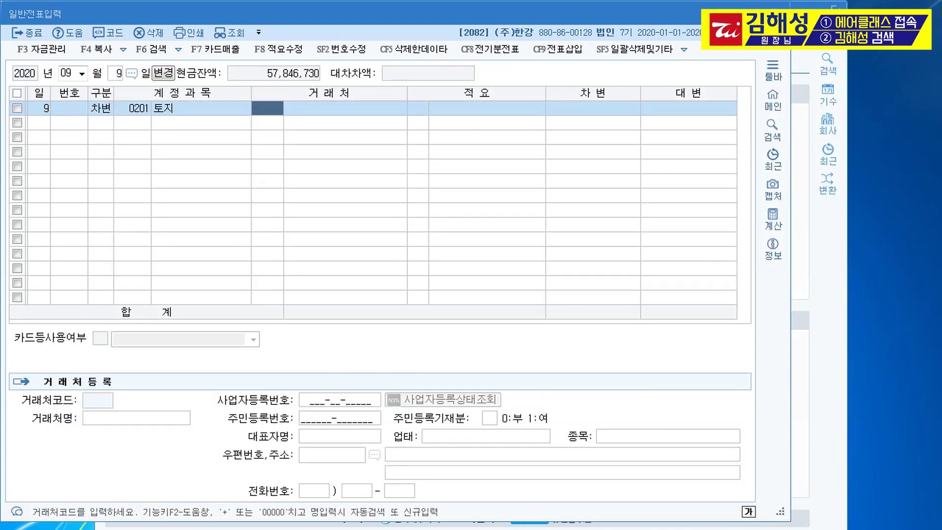
key(Return)
key(Return)
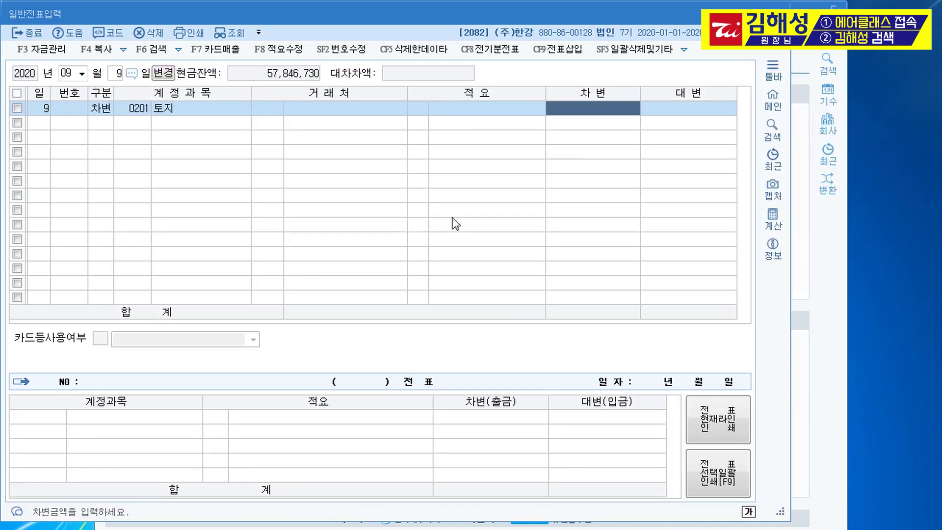
text(20)
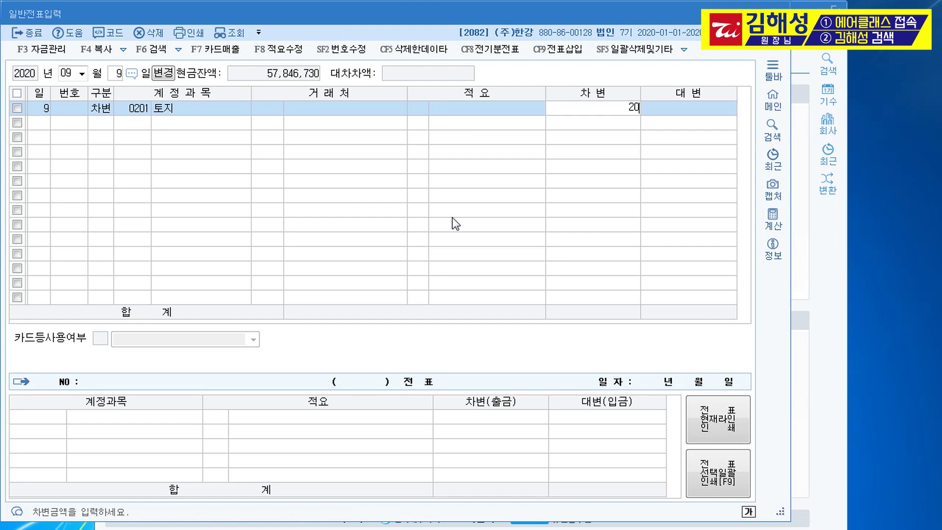
text(9,530,000)
key(Return)
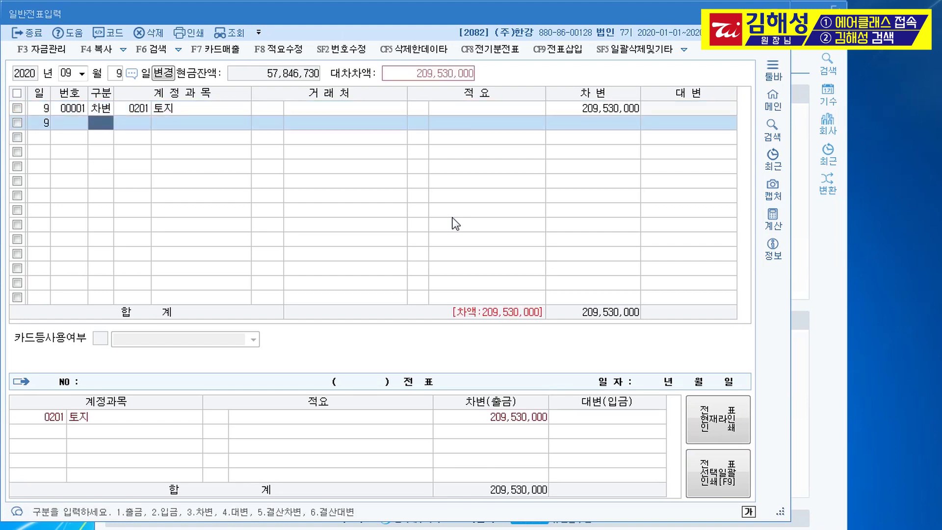
Add a credit line for 미지급금 (0253) of 200,000,000 to the September 9 voucher with the land seller as counterparty
text(4)
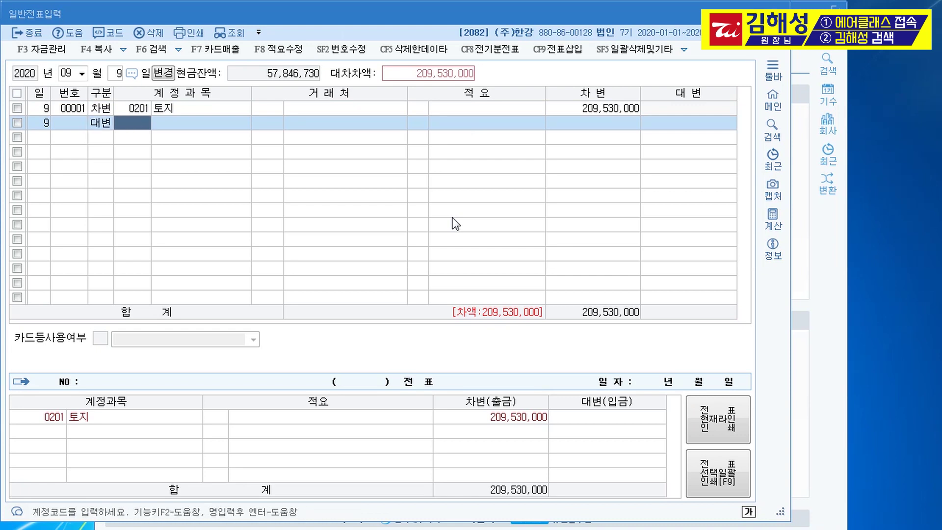
text(253)
key(Return)
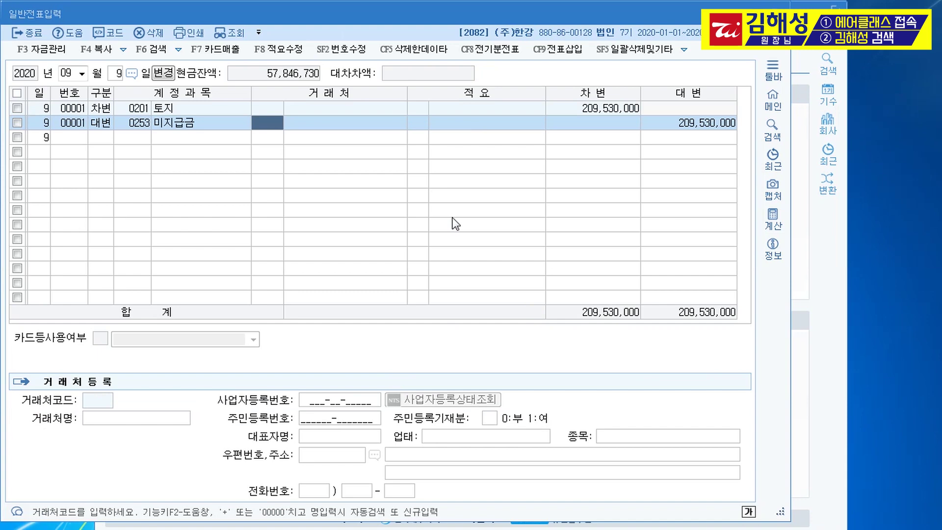
text(한부)
key(Return)
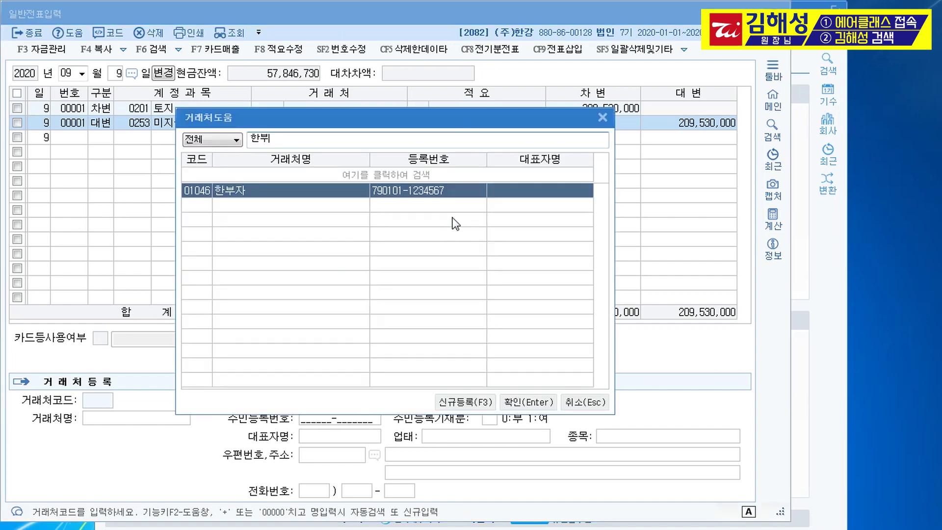
key(Return)
key(Return)
key(Return)
text(2)
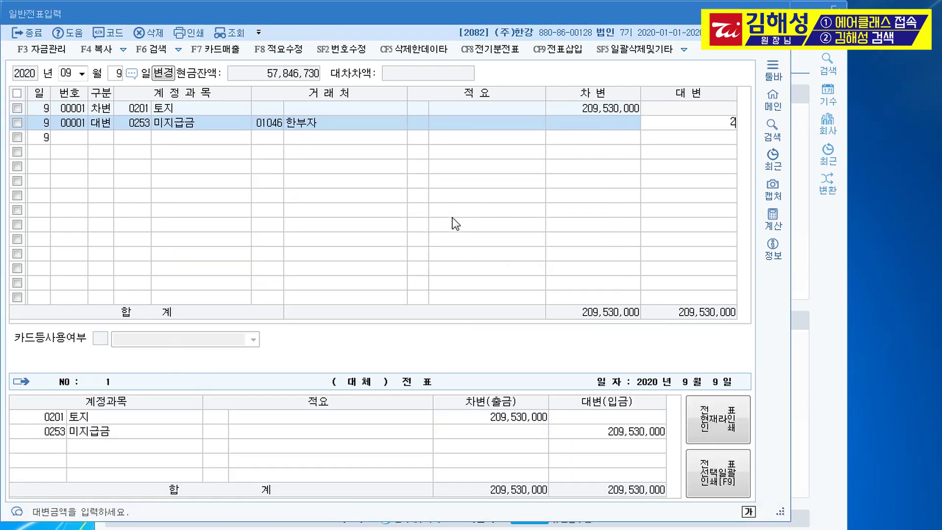
text(00,000,000)
key(Return)
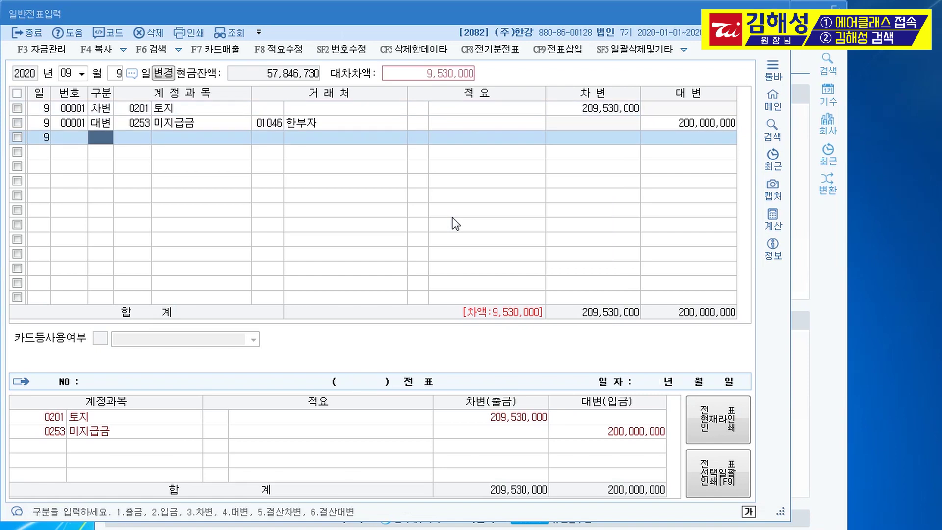
Add a credit line for 현금 (0101) of 9,530,000 to balance the September 9 voucher
text(4)
key(Return)
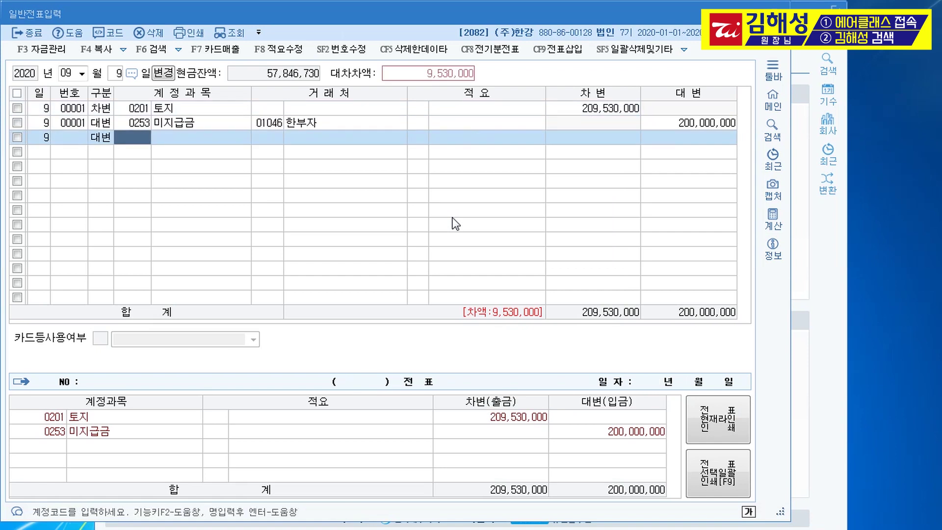
text(101)
key(Return)
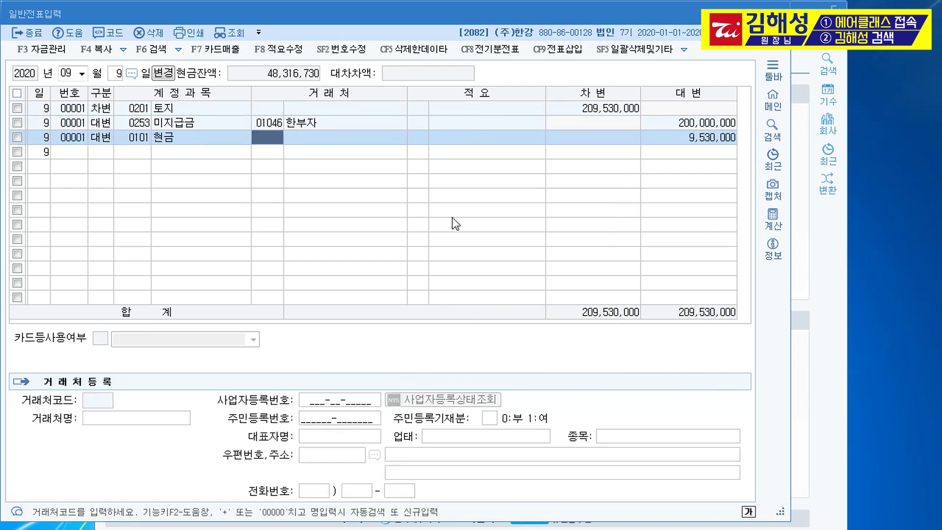
key(Down)
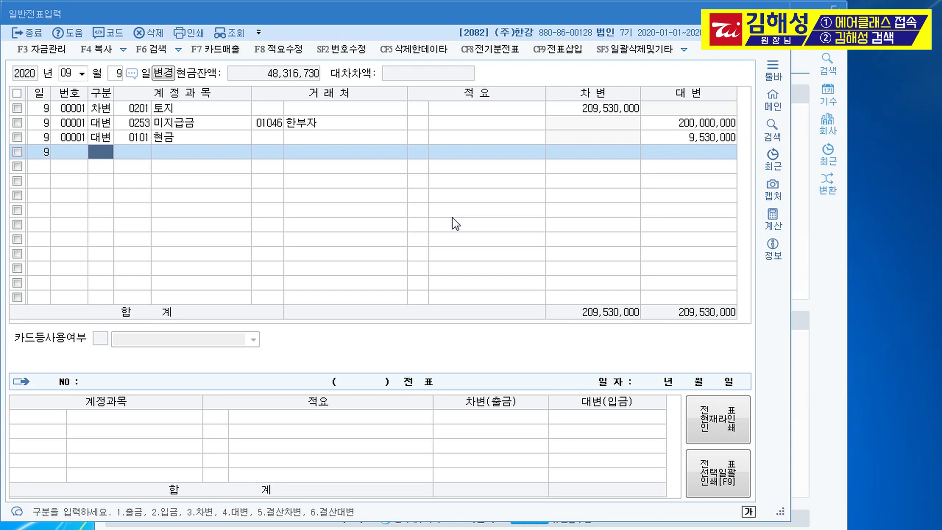
Switch to September 10 and enter a debit line for 예수금 (0254) of 1,000,000 without a counterparty
key(shift+Tab)
text(10)
key(Return)
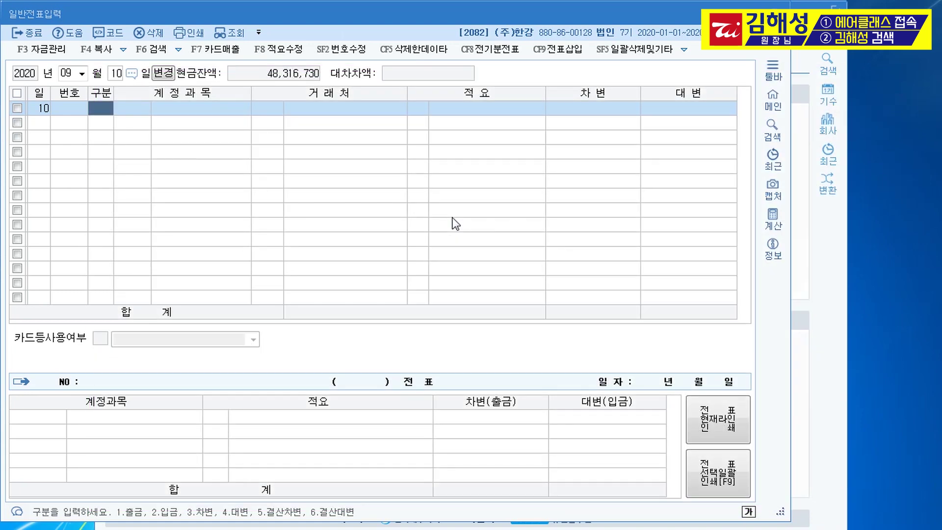
text(3)
key(Return)
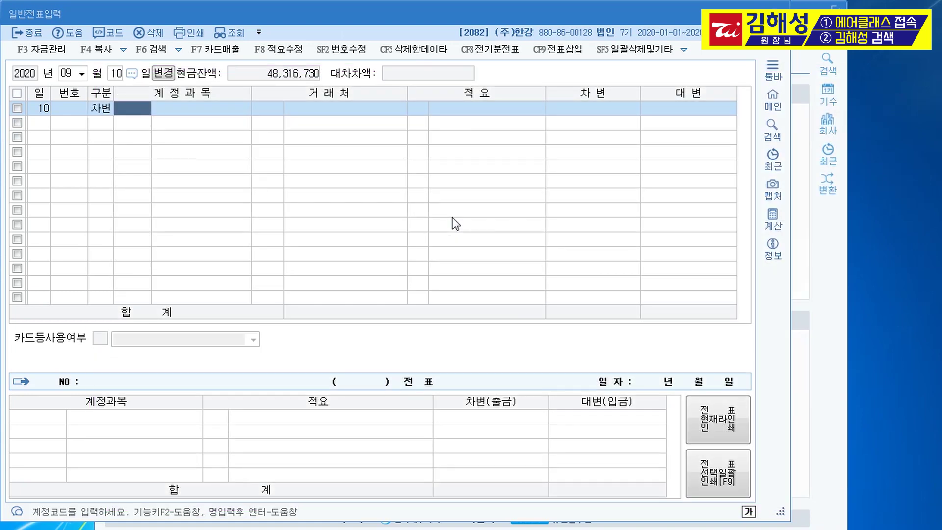
text(254)
key(Return)
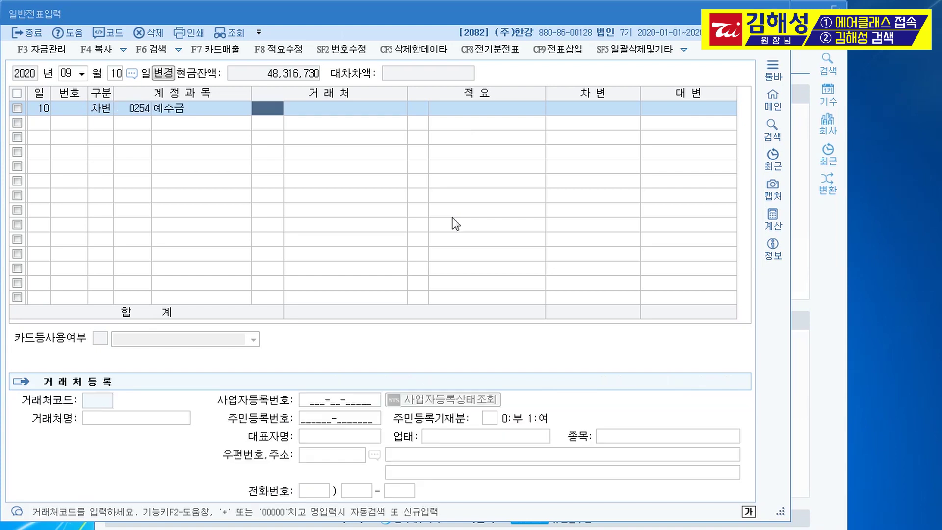
key(Return)
key(Return)
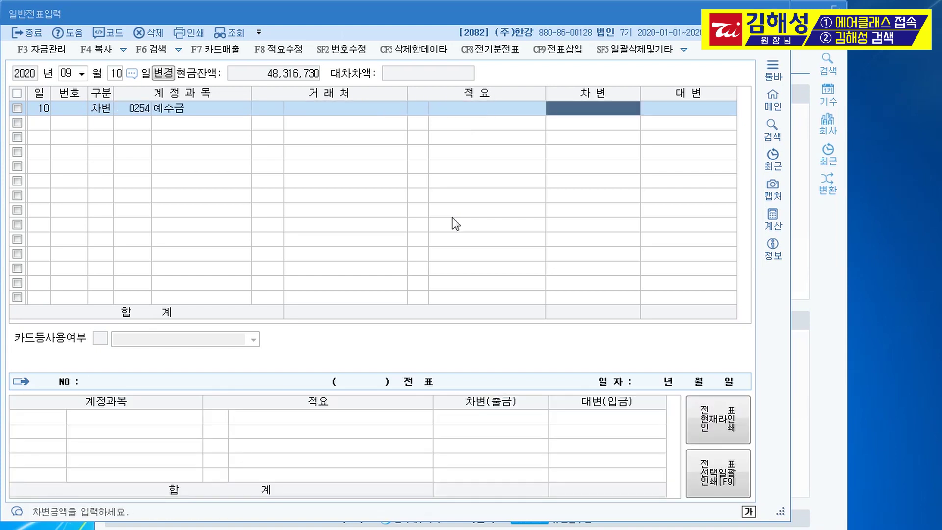
text(1000000)
key(Return)
Add a debit line for the sales staff's 세금과공과 (0817) of 400,000 to the September 10 voucher
text(3)
key(Return)
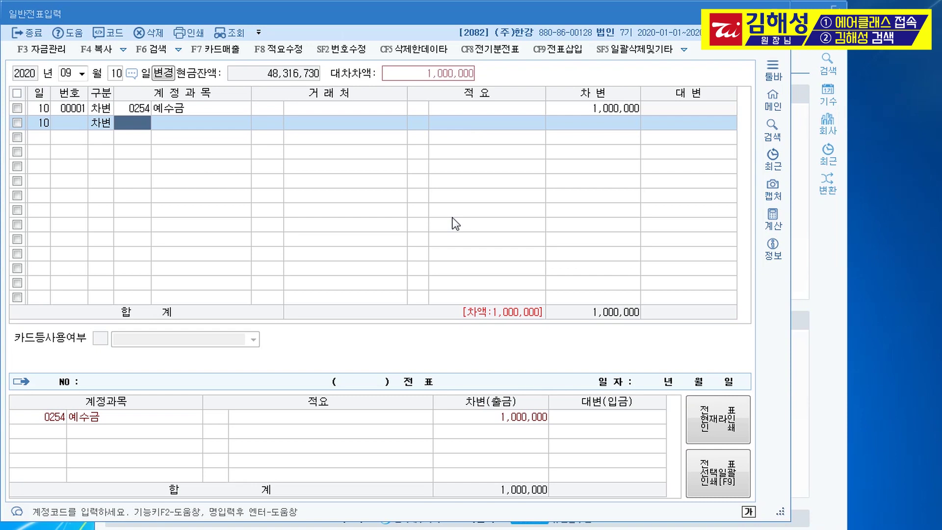
text(0817)
key(Return)
key(Return)
key(Return)
text(400000)
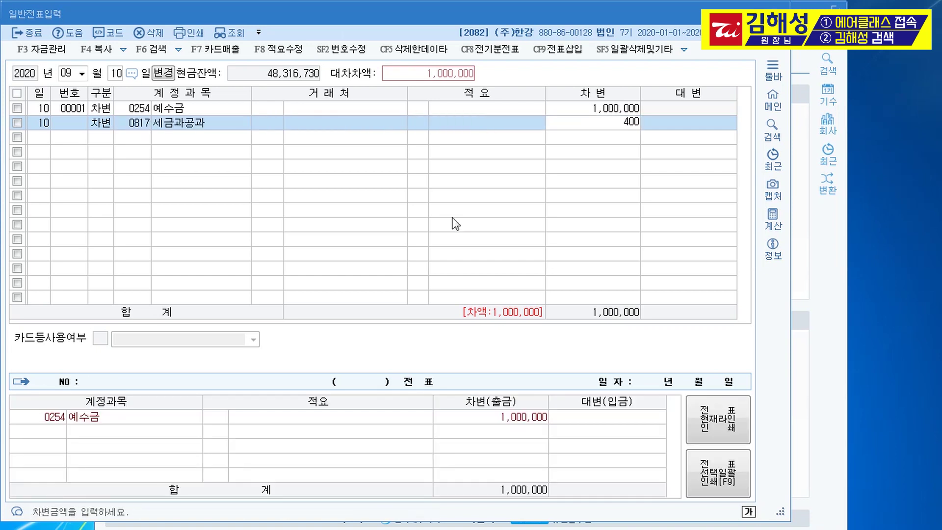
key(Return)
Add a debit line for the production staff's 세금과공과 (0517) of 600,000 to the September 10 voucher
text(3)
key(Return)
text(0517)
key(Return)
key(Return)
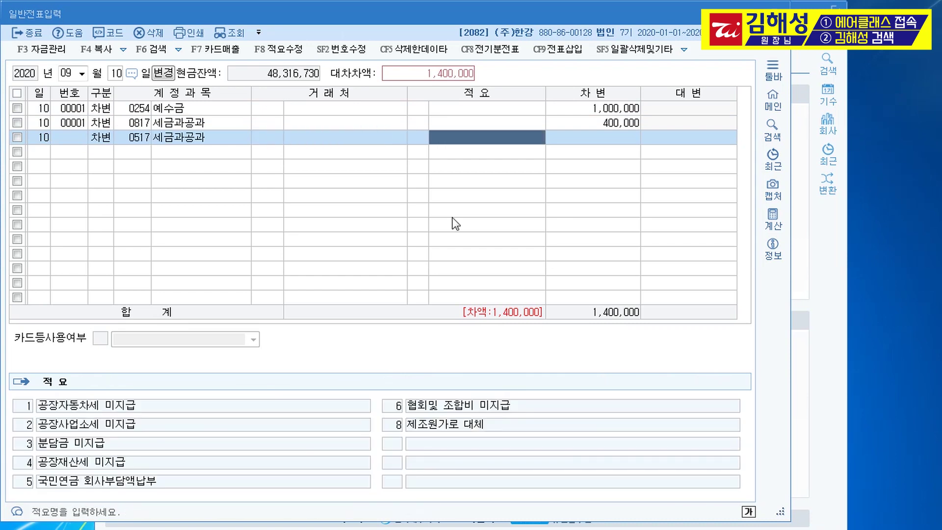
key(Return)
text(6000000)
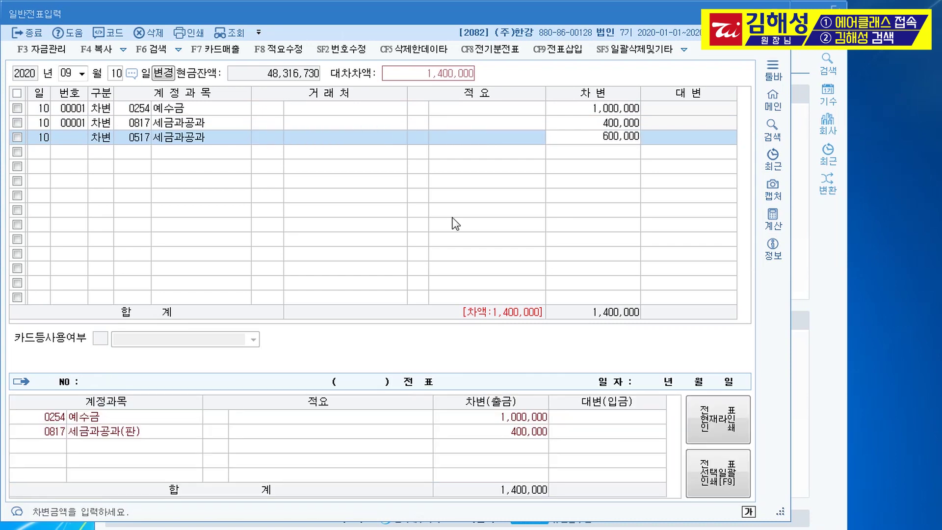
key(Return)
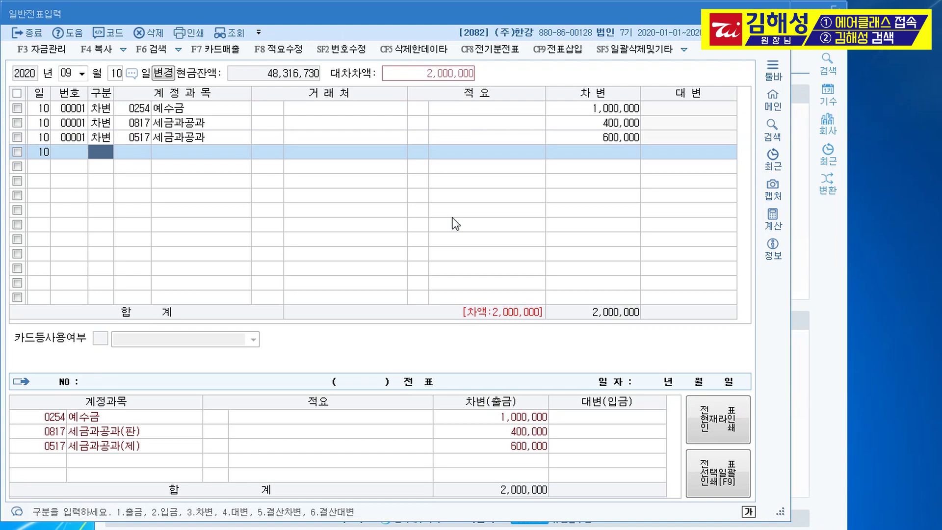
Add a credit line for 보통예금 (0103) of 2,000,000 to balance the September 10 voucher
text(4)
key(Return)
text(0103)
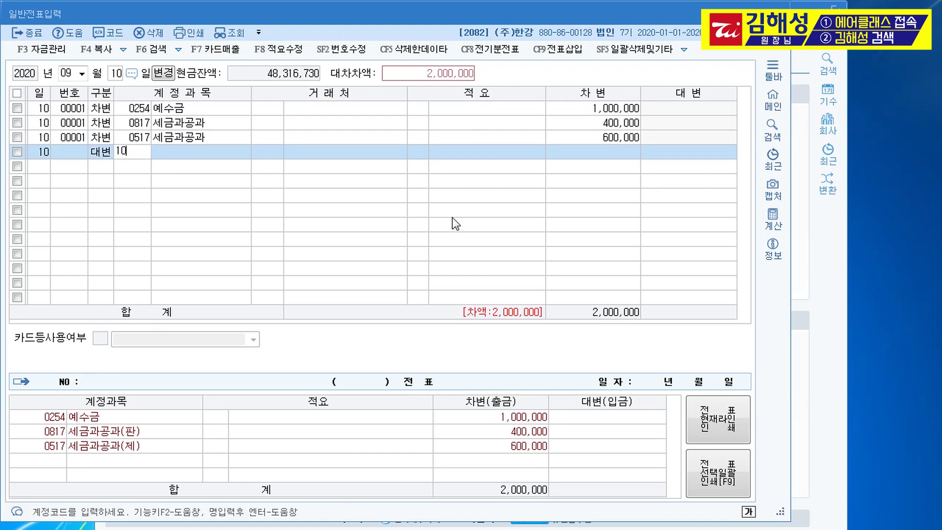
key(Return)
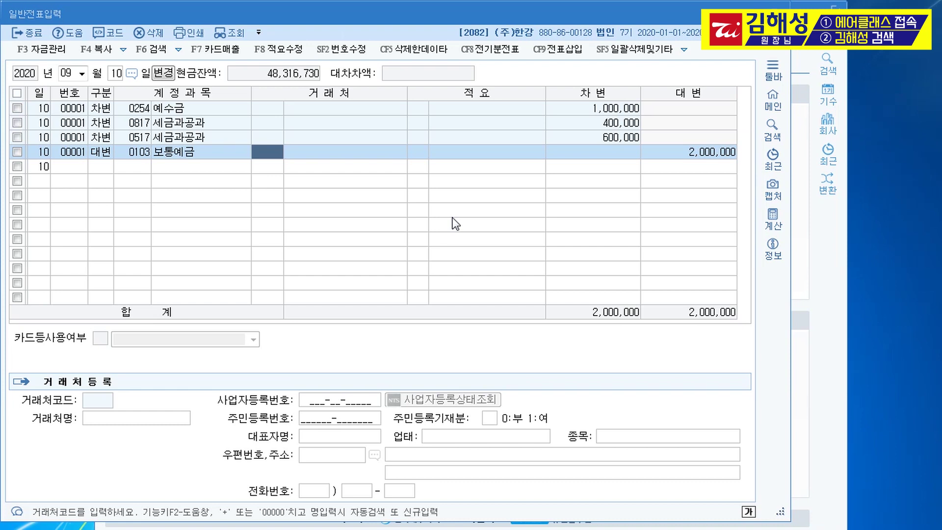
key(Return)
Switch to September 20 and enter a debit line for 보통예금 (0103) of 400,000
key(shift+Tab)
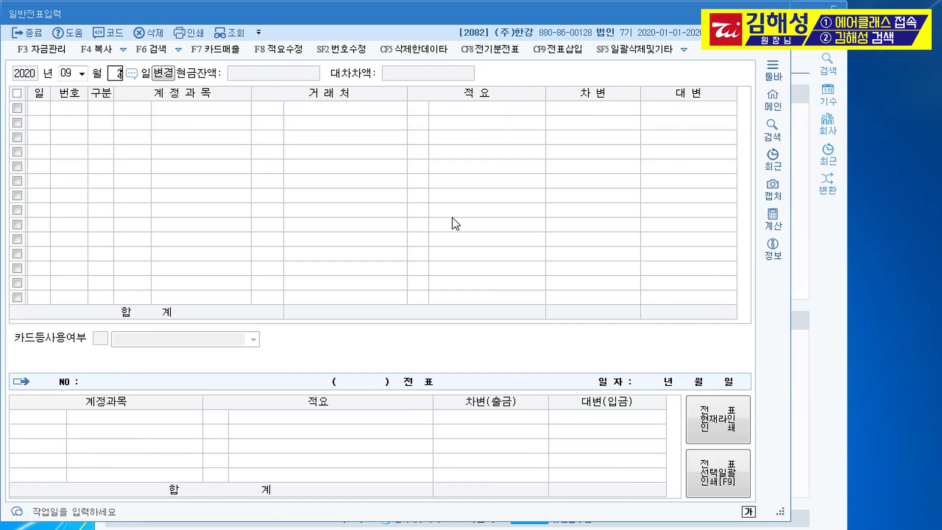
text(20)
key(Return)
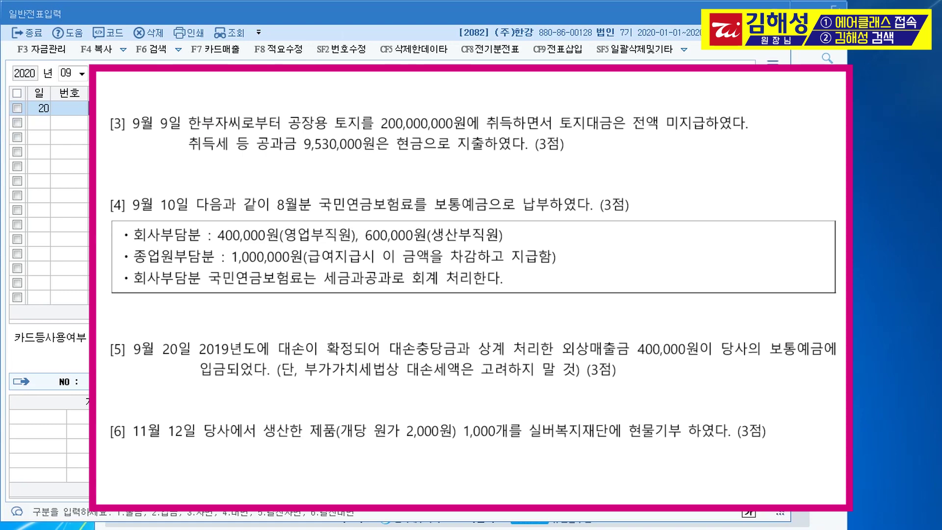
text(3)
key(Return)
text(103)
key(Return)
key(Return)
key(Return)
text(4000000)
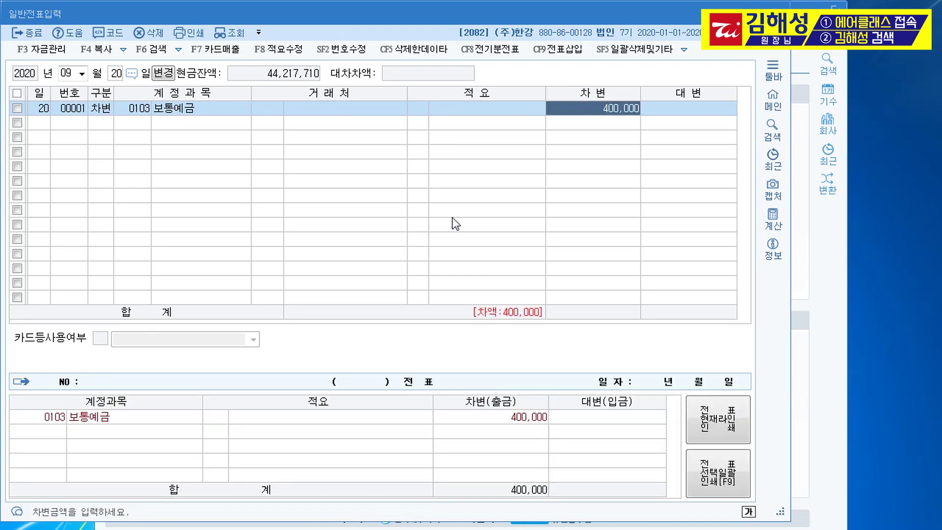
key(Return)
Add a credit line of 400,000 for the 외상매출금 allowance account 대손충당금 (0109) to the September 20 voucher
text(4)
key(Return)
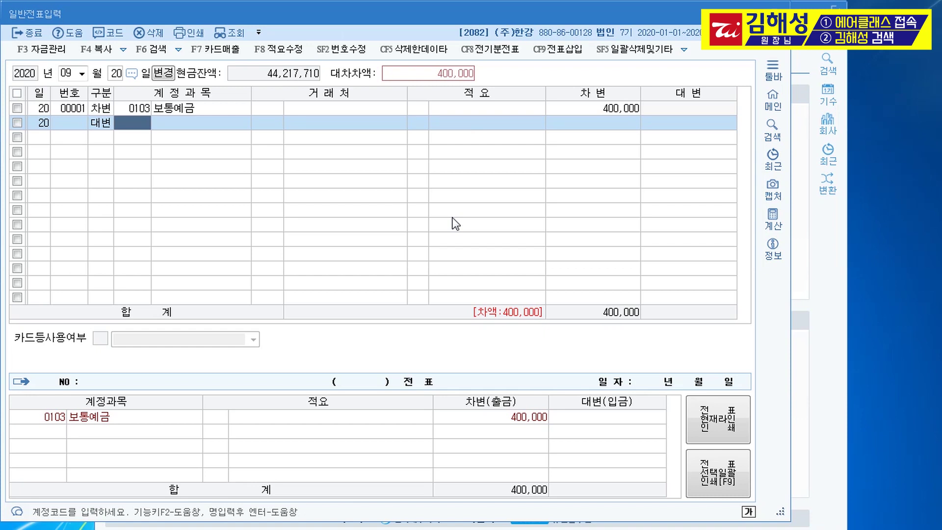
text(대손충)
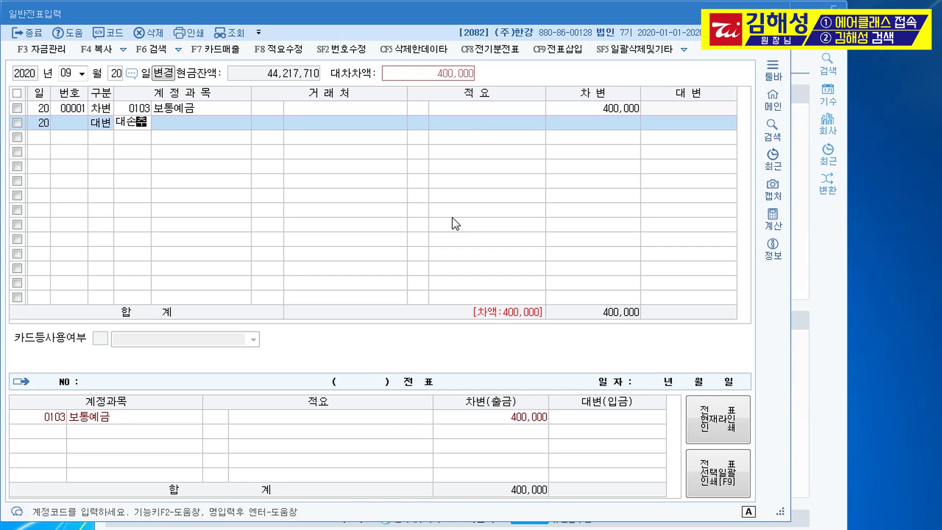
key(Return)
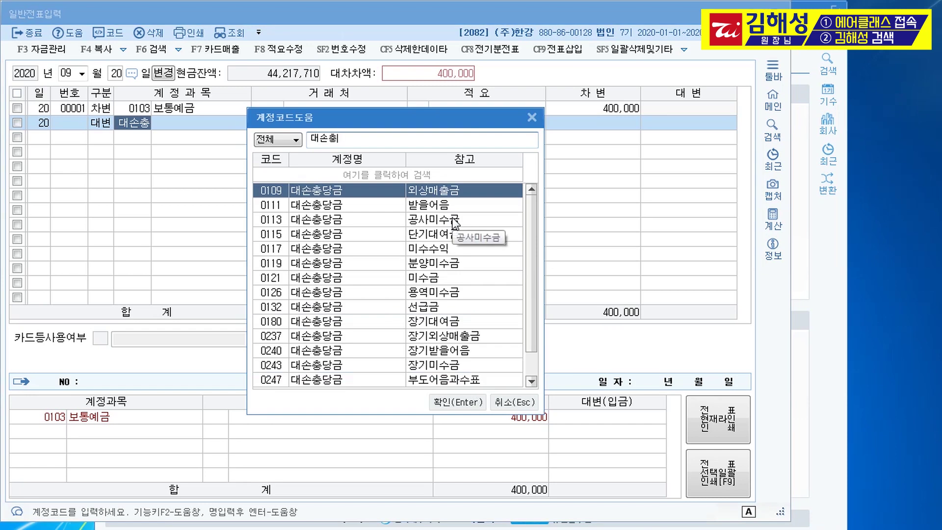
click(432, 199)
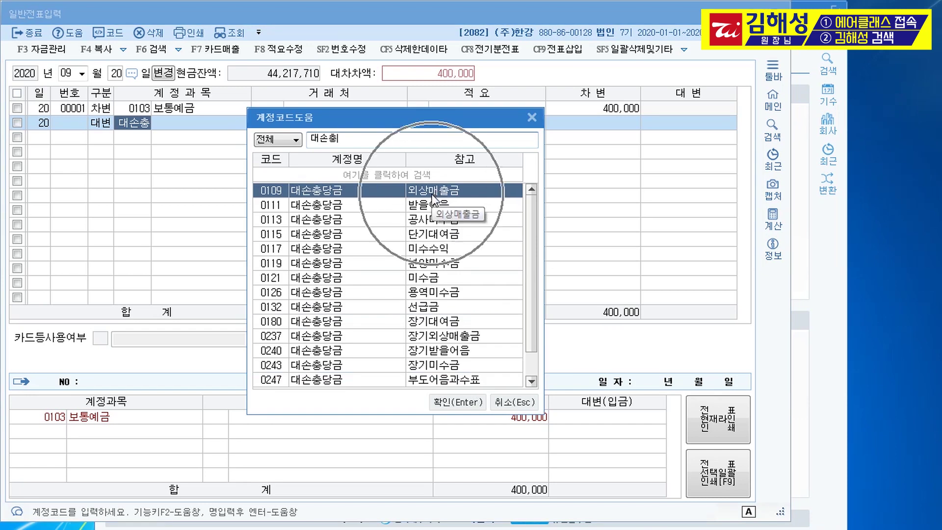
double_click(283, 192)
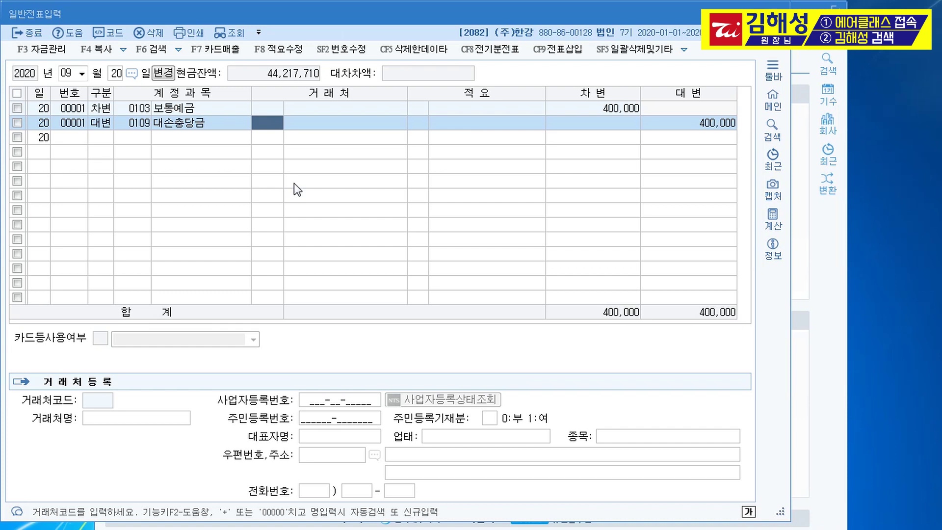
Switch to November 12 and enter a credit line for 제품 (0150) of 2,000,000 with description 8, 타계정으로 대체액 손익계산서 반영분
text(11)
key(Return)
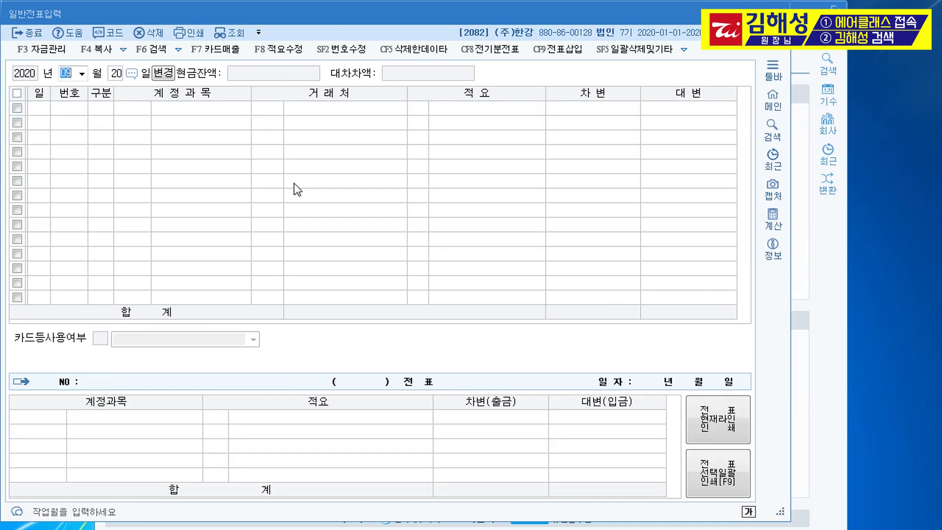
text(12)
key(Return)
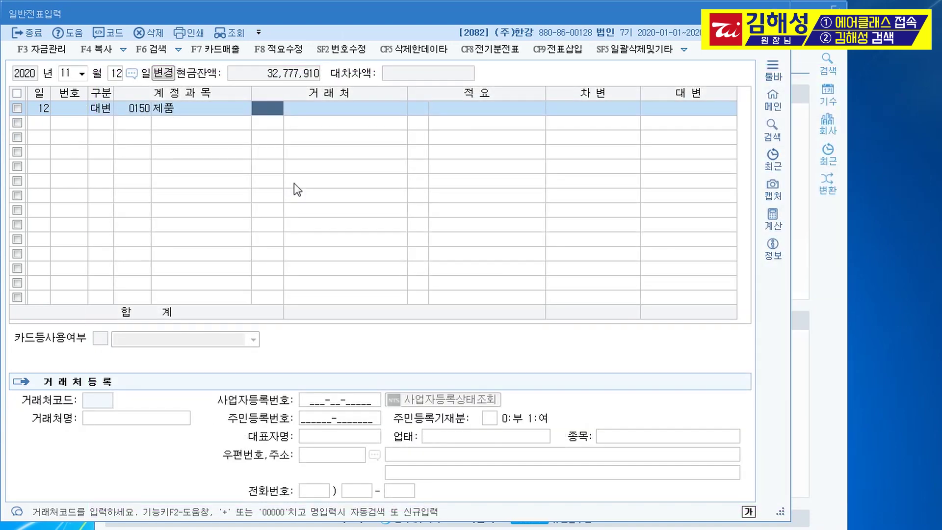
key(Return)
text(8)
key(Return)
key(Return)
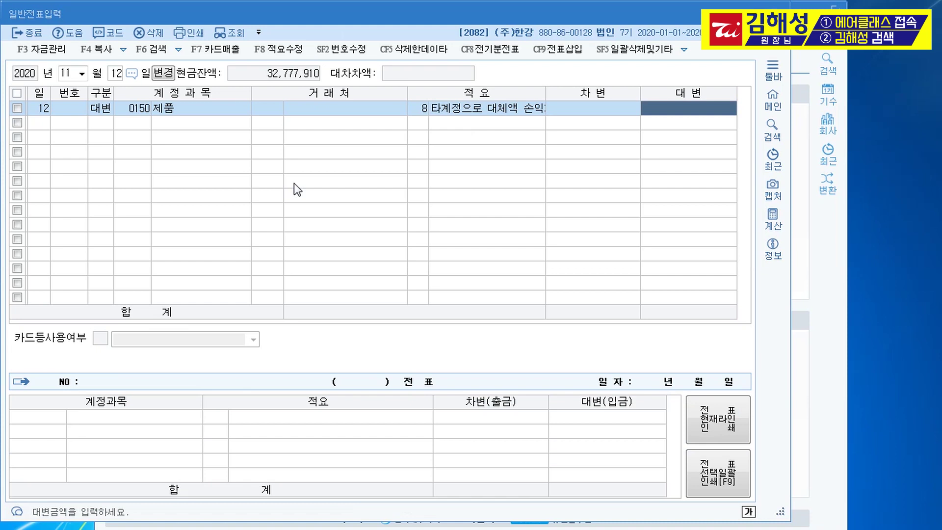
text(2000000)
key(Return)
Add a debit line for 기부금 (0953) of 2,000,000 to balance the November 12 voucher
text(3)
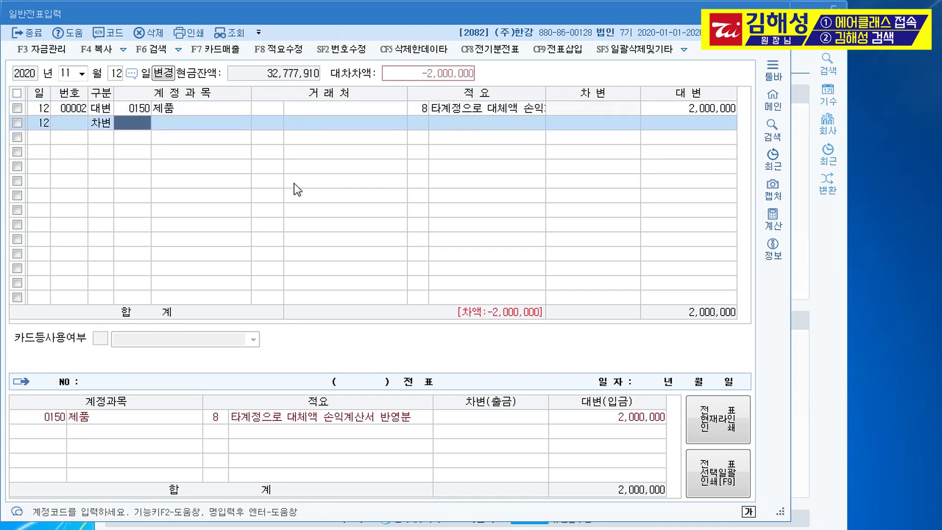
text(0953)
key(Return)
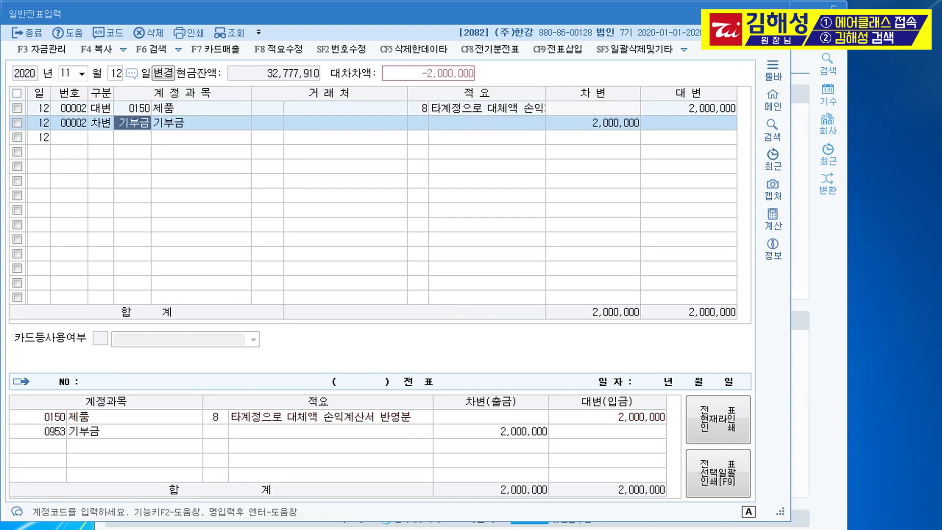
key(Return)
key(Return)
key(Return)
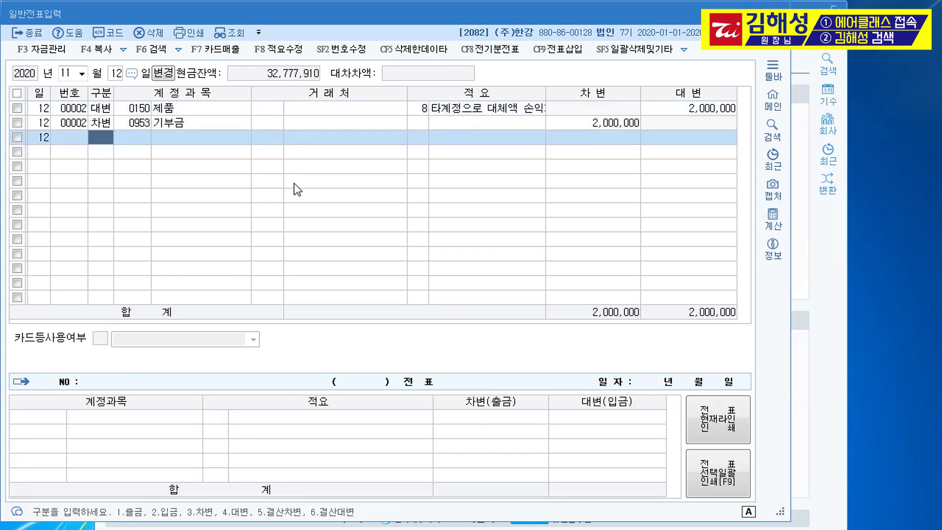
Open the 매입매출전표입력 screen and maximize its window
key(ctrl+f)
text(ㅁㅇ)
key(Return)
key(Return)
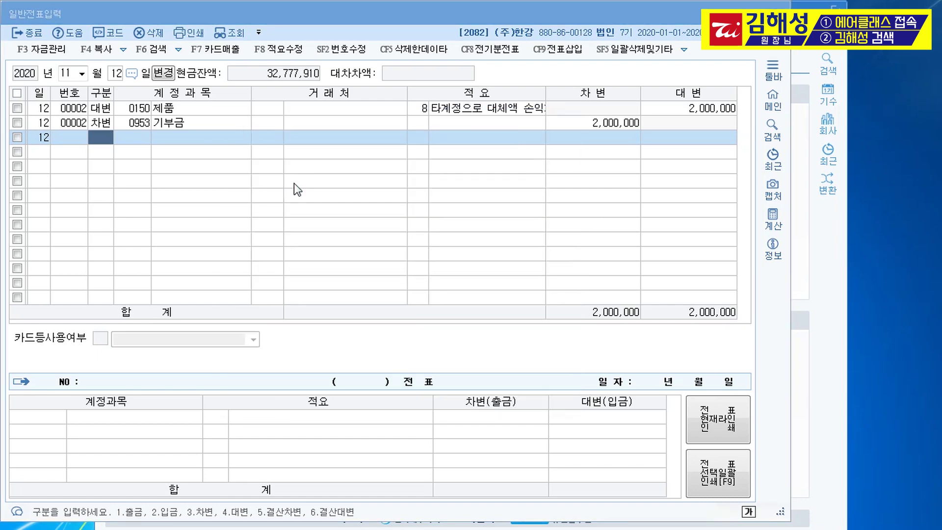
double_click(487, 11)
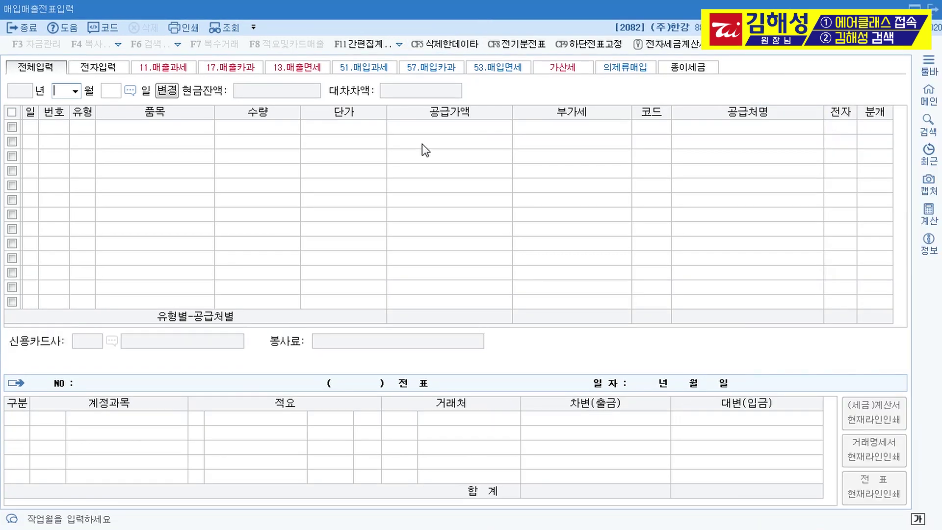
Start a purchase/sales voucher entry for August 3 with transaction type 16 (수출)
text(08)
key(Return)
text(3)
key(Return)
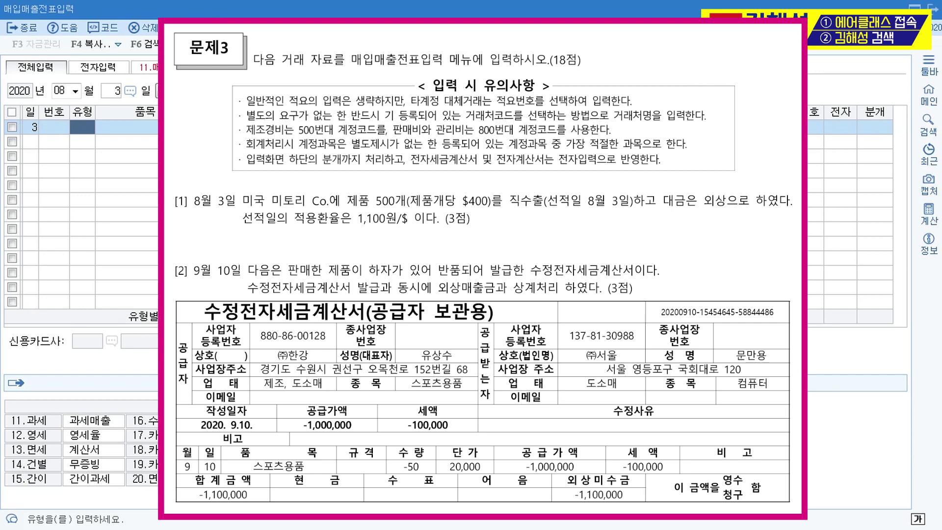
text(16)
key(Return)
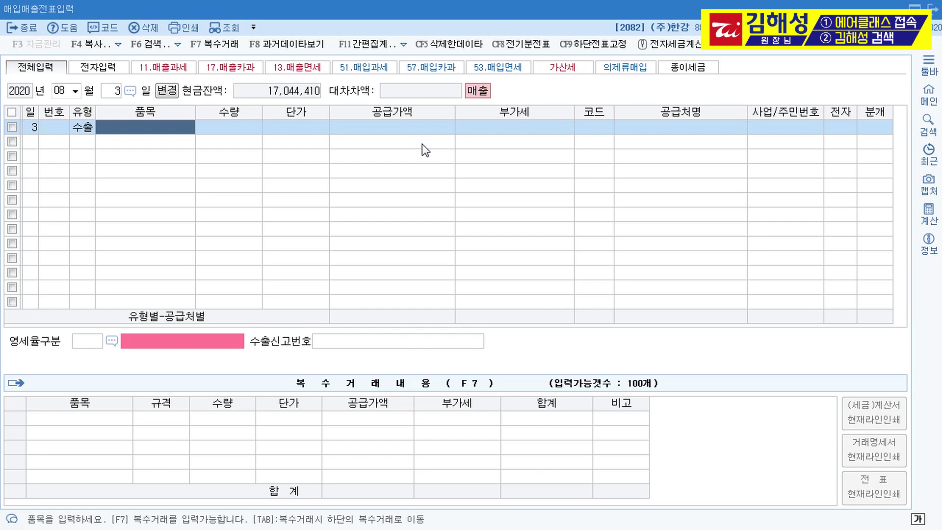
Enter the August 3 export item as 제품 with a quantity of 500 and a unit price of 440,000
text(제품)
key(Return)
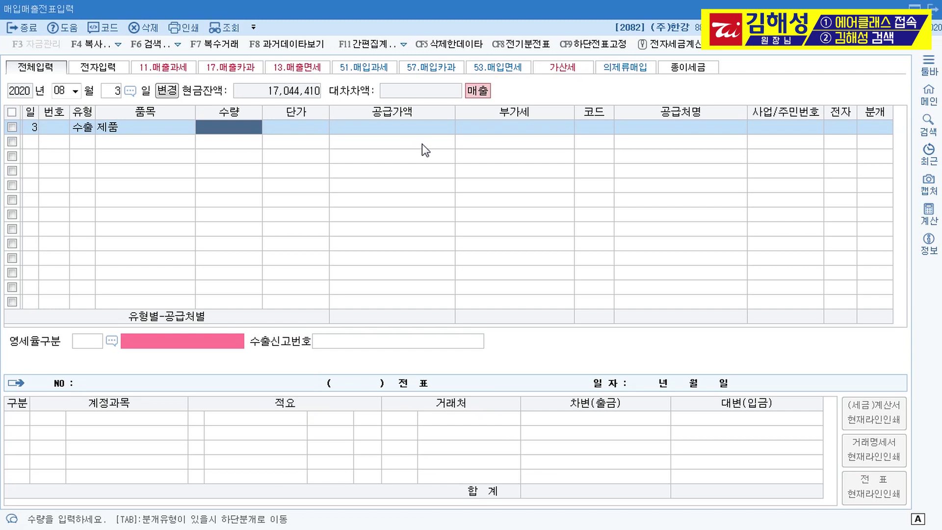
text(500)
key(Return)
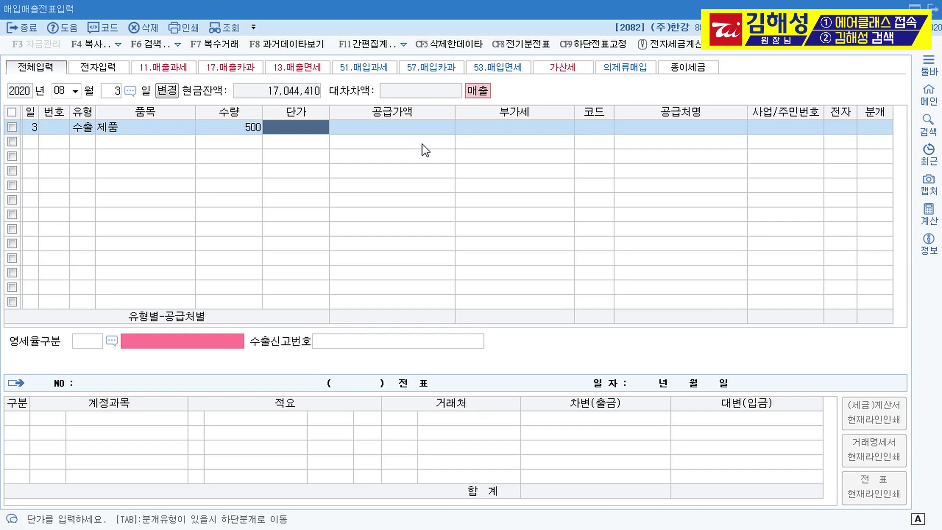
text(4400000)
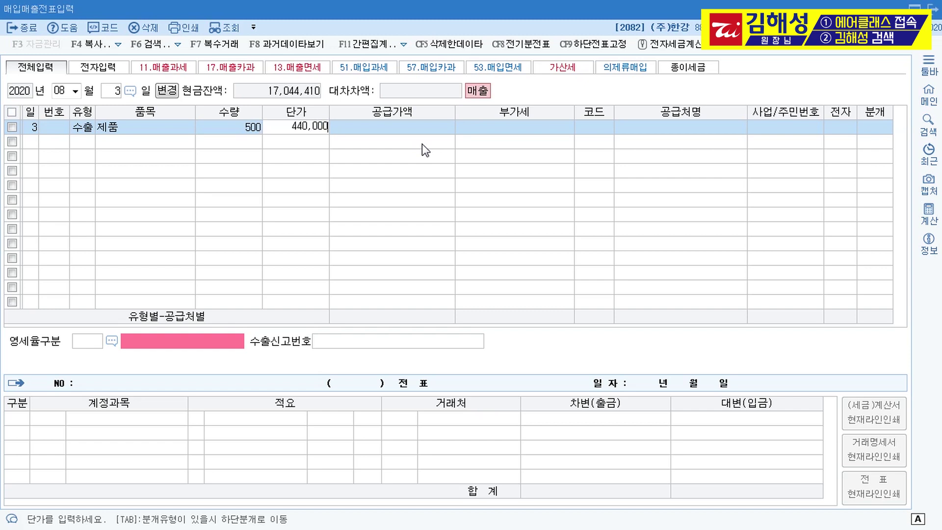
key(Return)
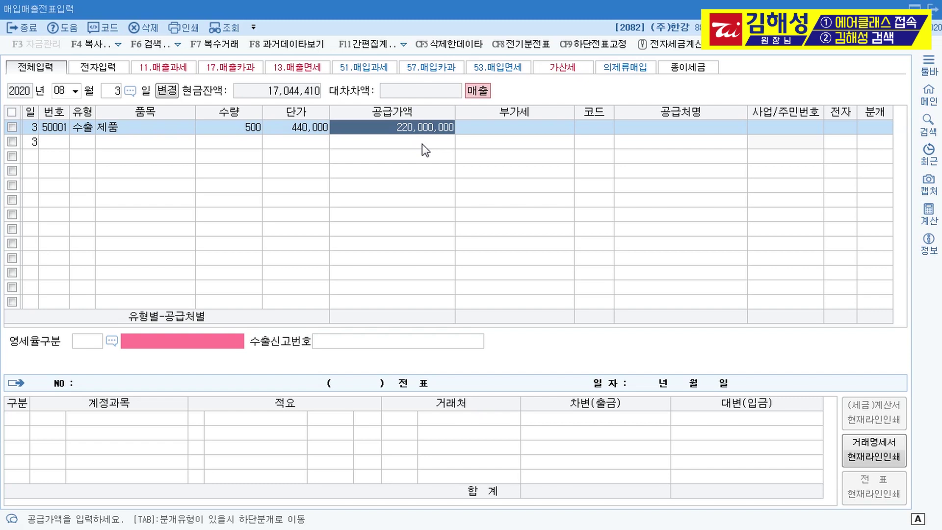
Assign 미토리 Co. as the export customer and set the 영세율구분 to 1, 직접수출(대행수출 포함)
key(Return)
text(미티)
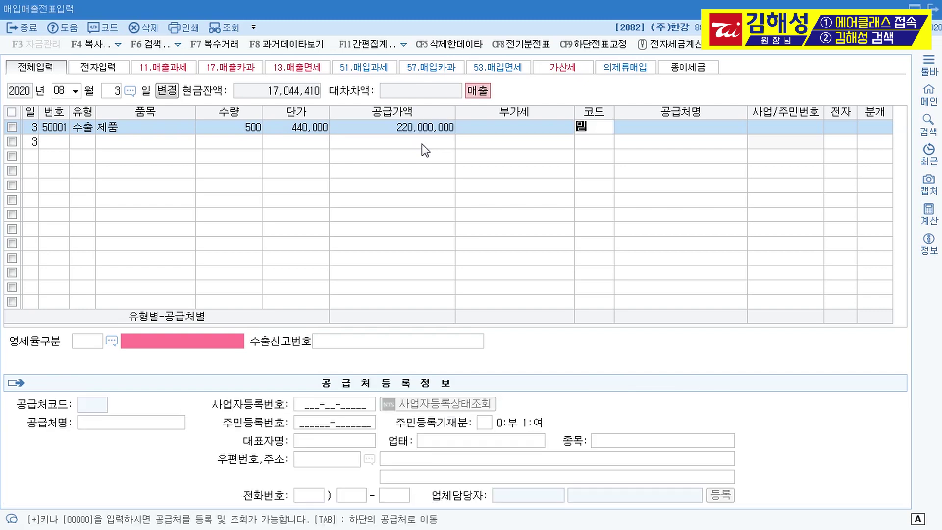
key(Return)
key(Return)
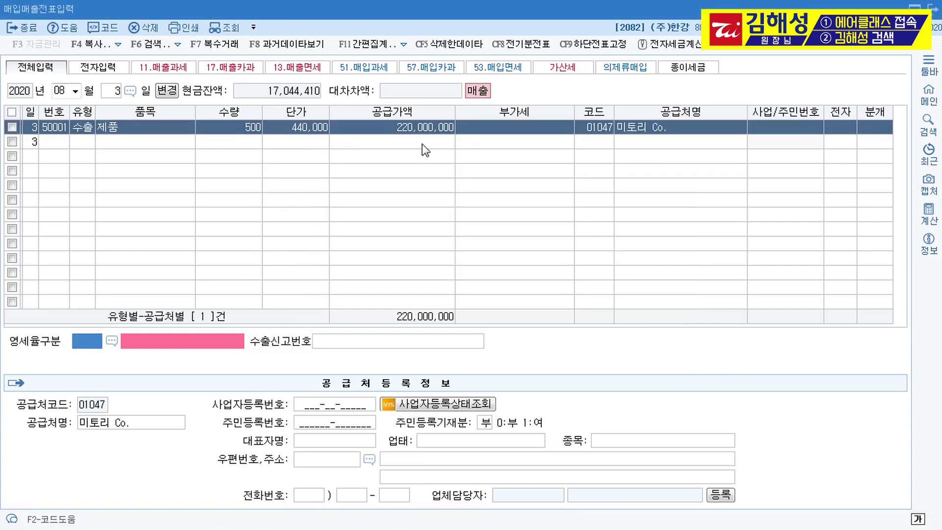
text(1)
key(Return)
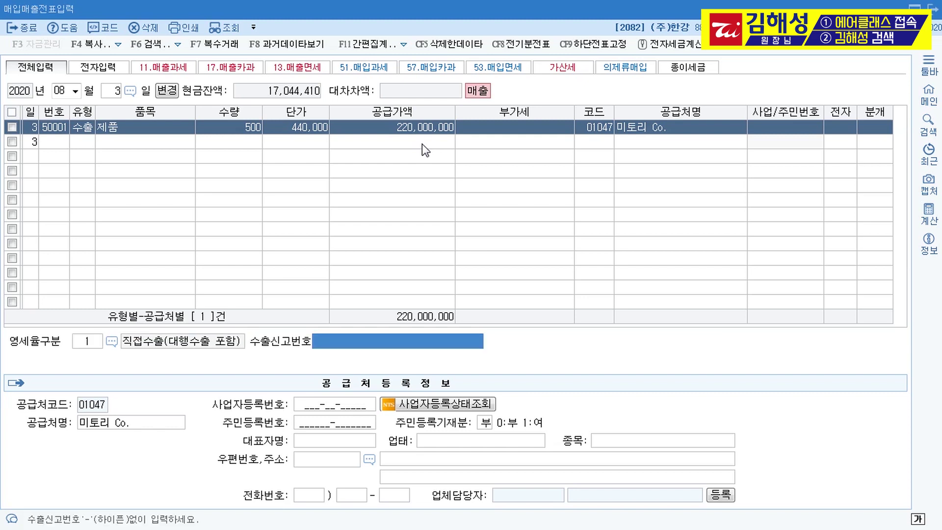
Leave the export declaration number blank and complete the August 3 entry with journal type 외상
key(Return)
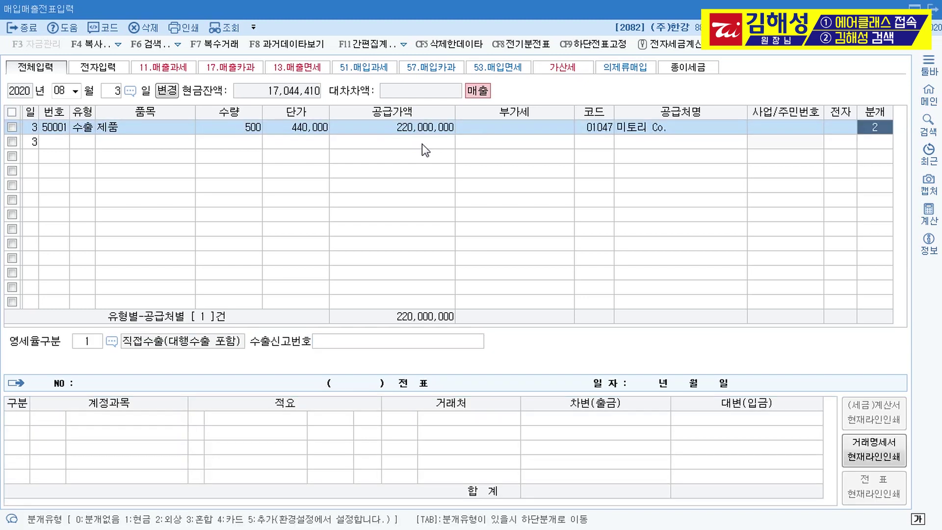
key(Return)
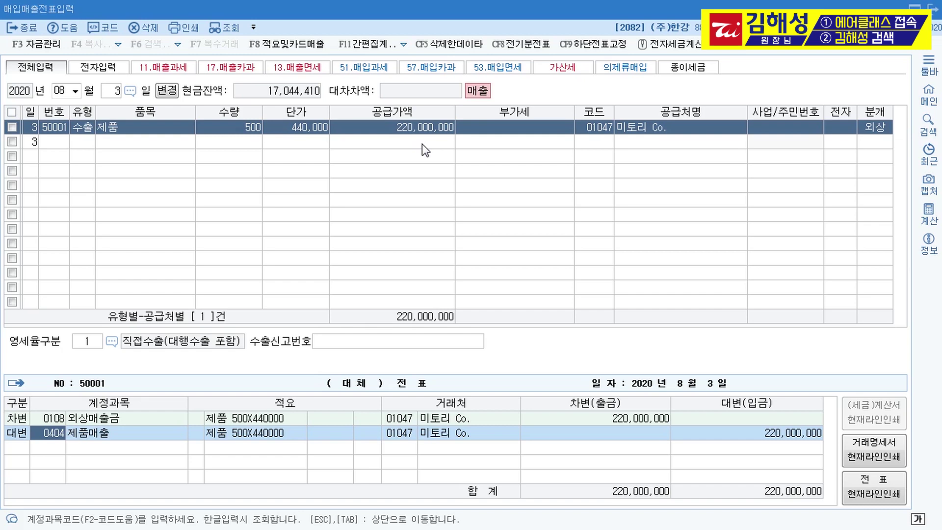
key(Escape)
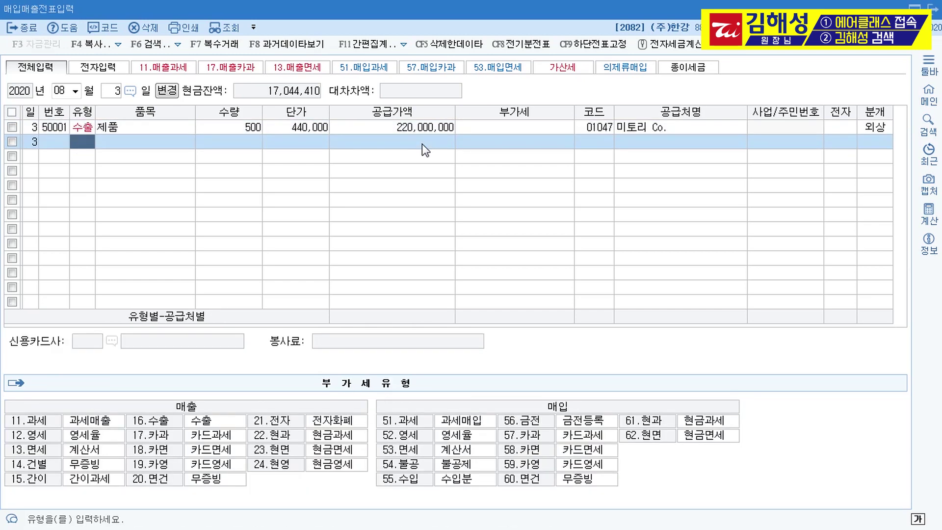
Start a sales entry for September 10 with transaction type 11 (과세)
text(09)
key(Return)
text(10)
key(Return)
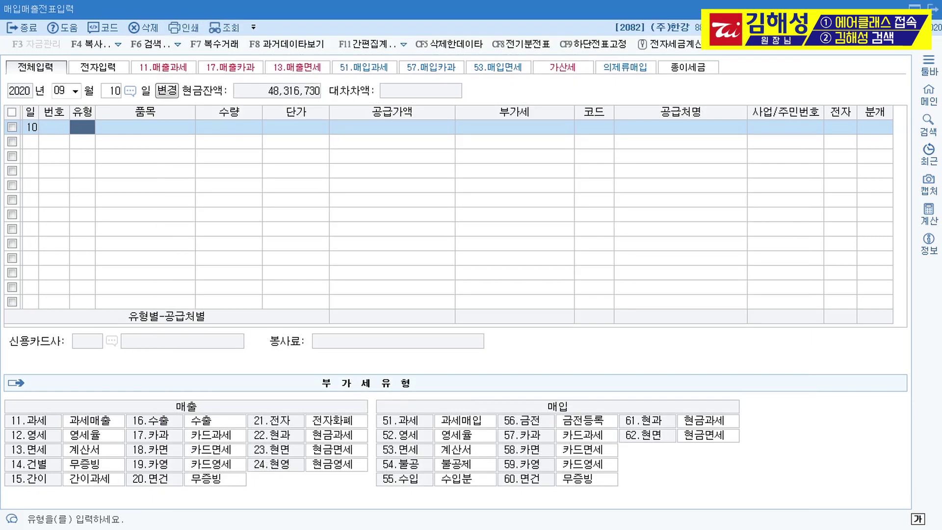
text(11)
key(Return)
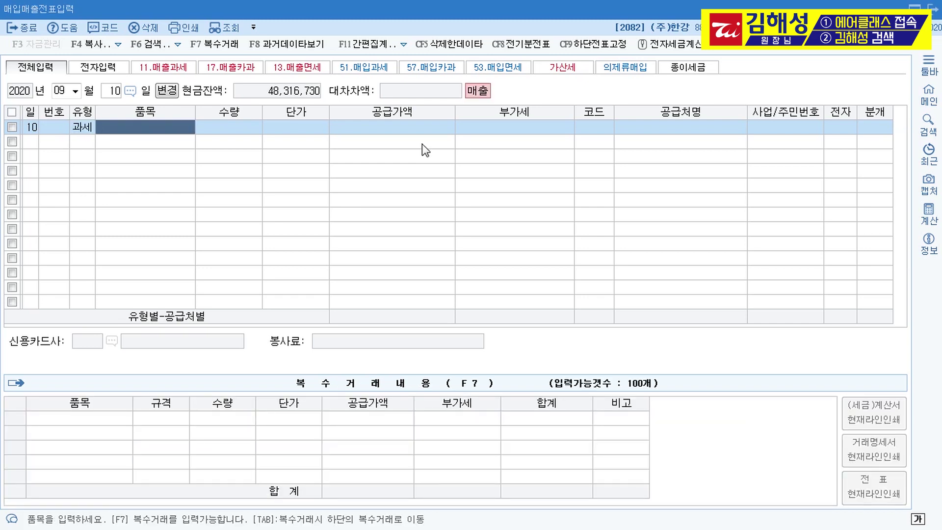
Enter the returned item as 제품 with a quantity of -50 and a unit price of 20,000
text(제품)
key(Return)
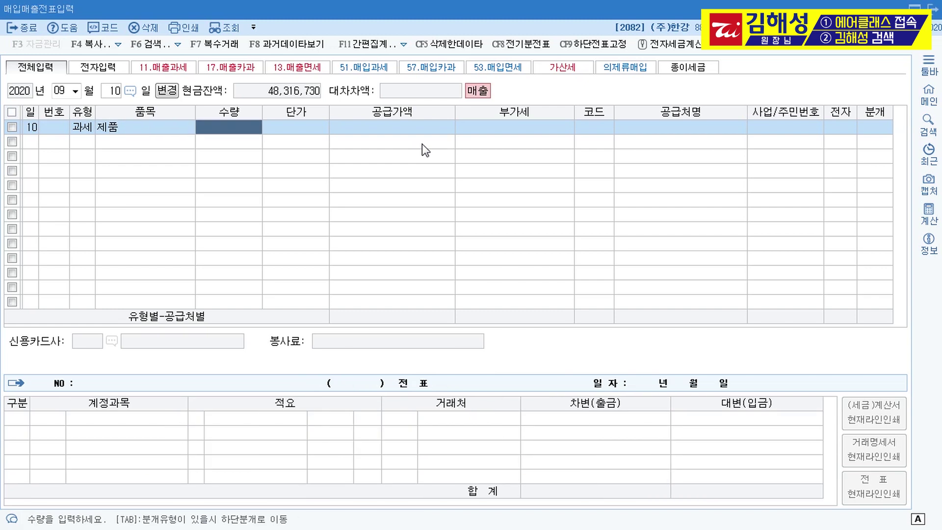
text(-50)
key(Return)
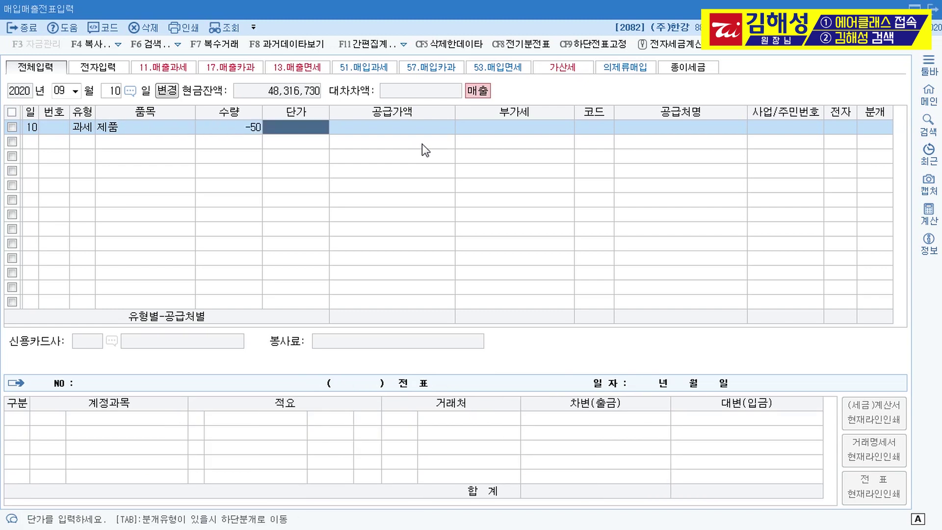
text(200000)
key(Return)
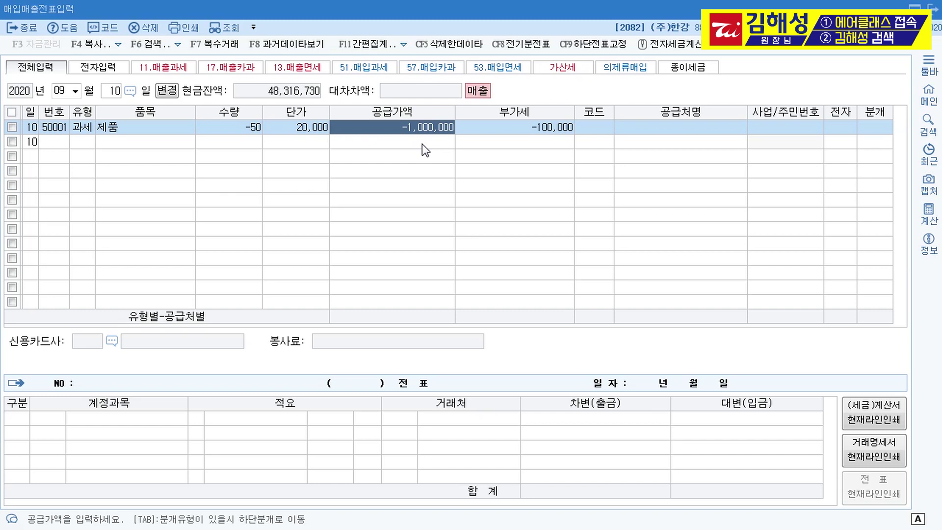
Assign (주)서울 as the customer of the September 10 return and mark the tax invoice as electronic (여)
key(Return)
key(Return)
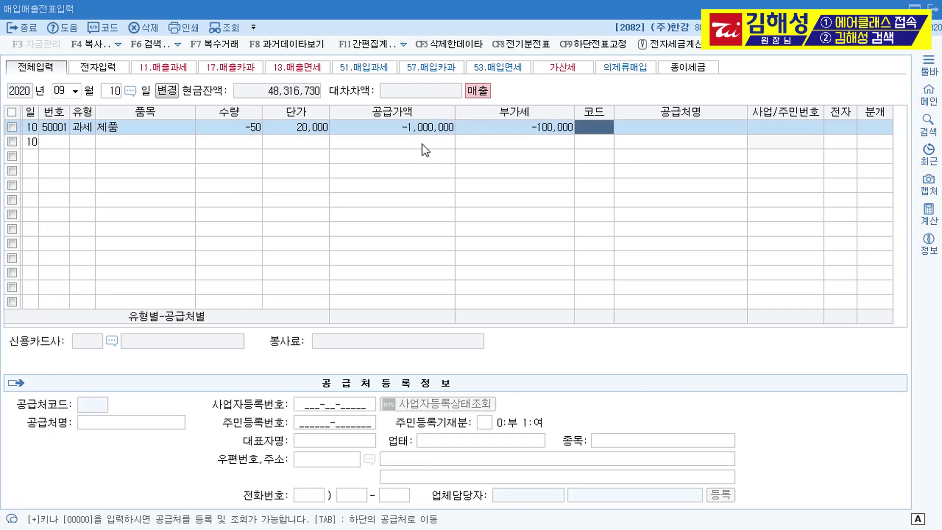
text(서울)
key(Return)
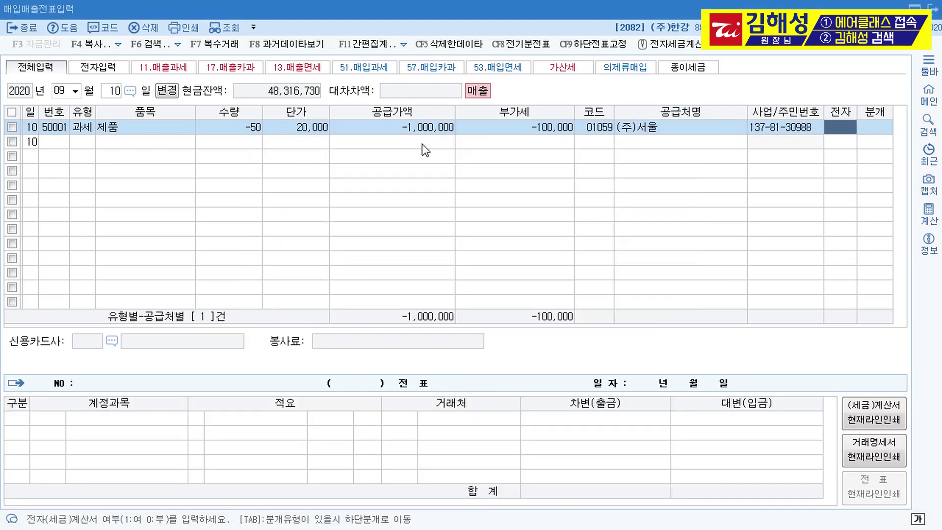
text(1)
key(Return)
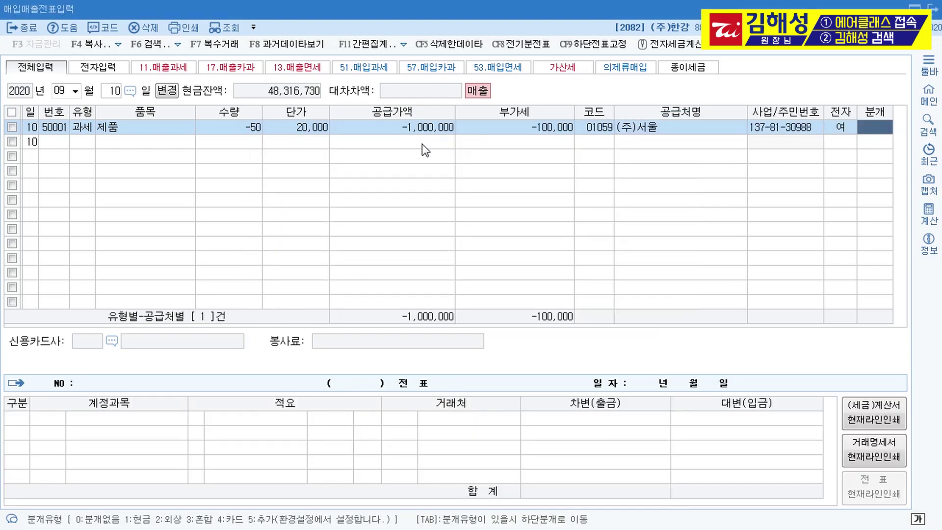
Set the September 10 entry's journal type to 2 (외상) and review its journal lines
text(2)
key(Return)
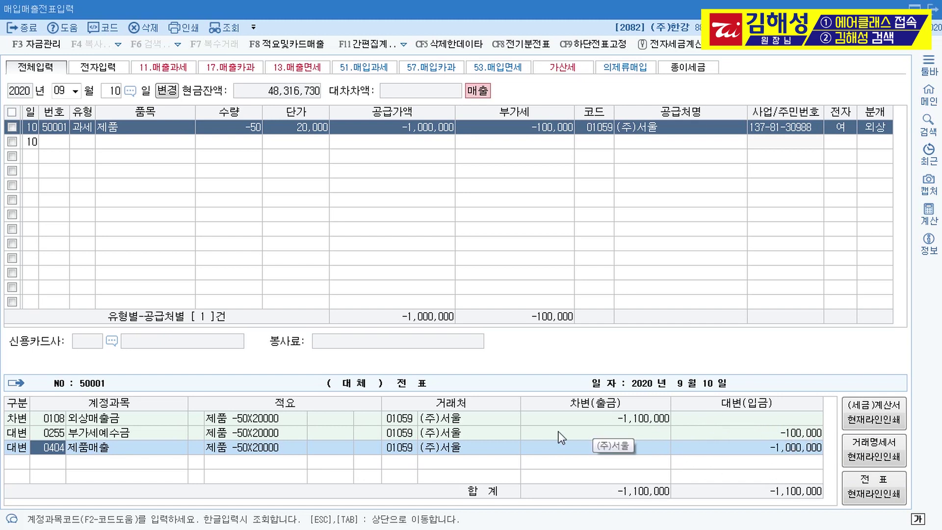
click(647, 420)
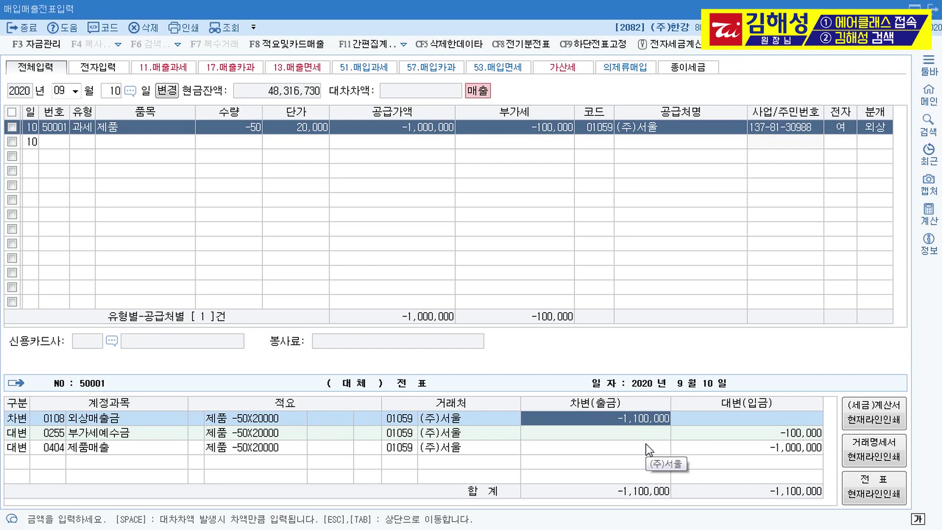
key(Down)
key(Down)
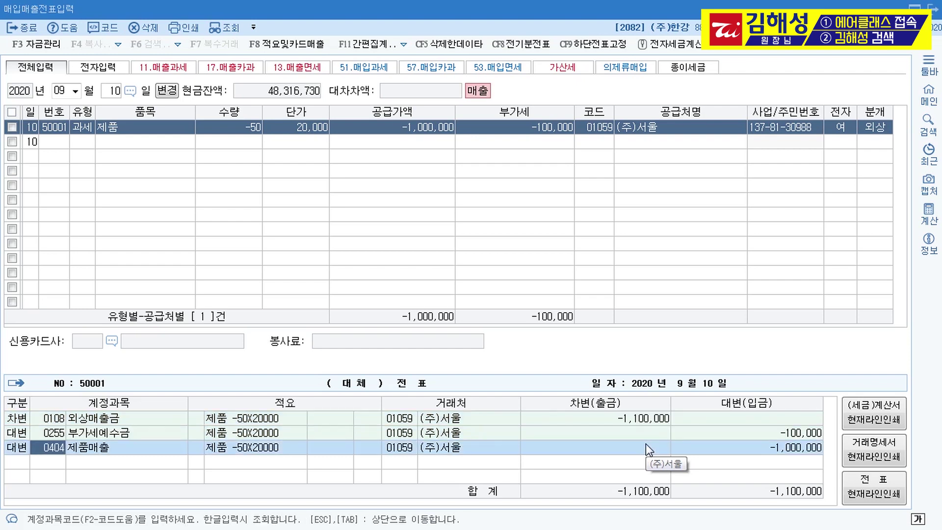
key(Escape)
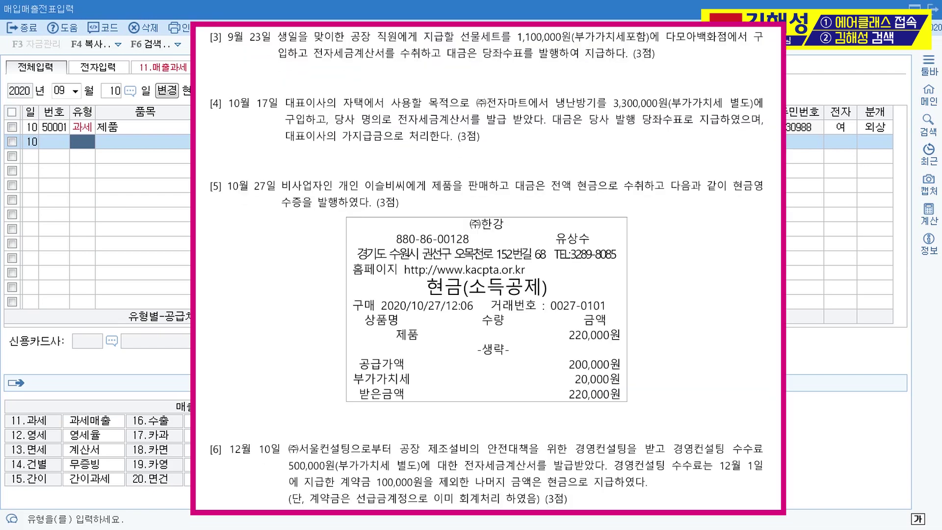
Switch to September 23 and start a purchase entry with transaction type 51 (과세)
key(Escape)
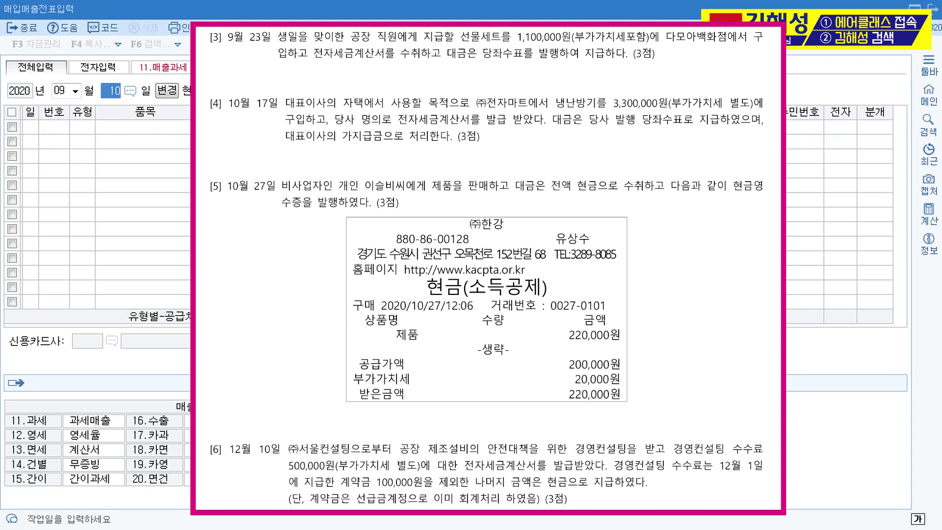
text(23)
key(Return)
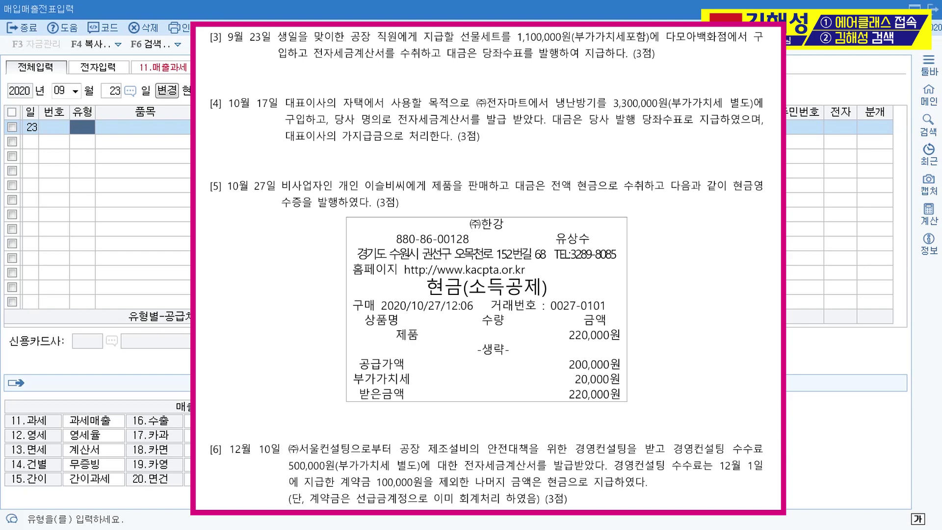
text(51)
key(Return)
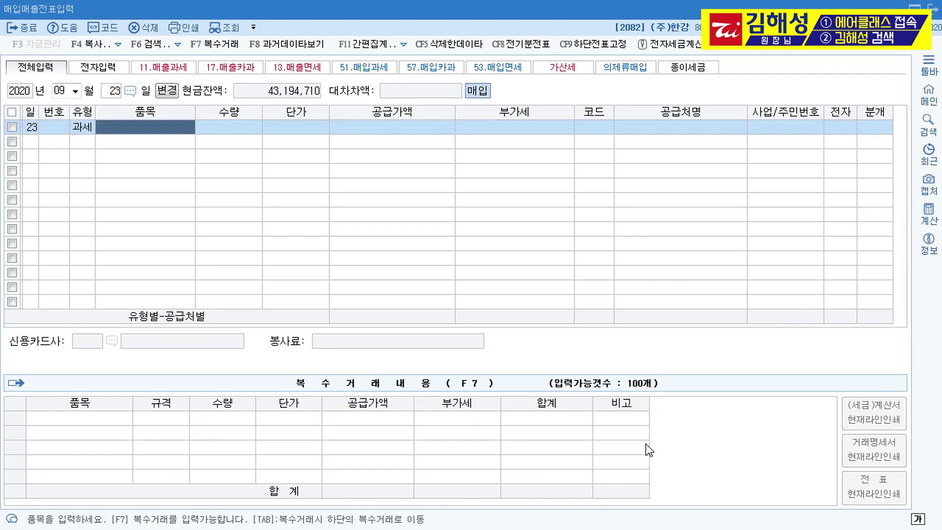
Enter the September 23 purchase item as 선물 with a supply value of 1,000,000
text(선물)
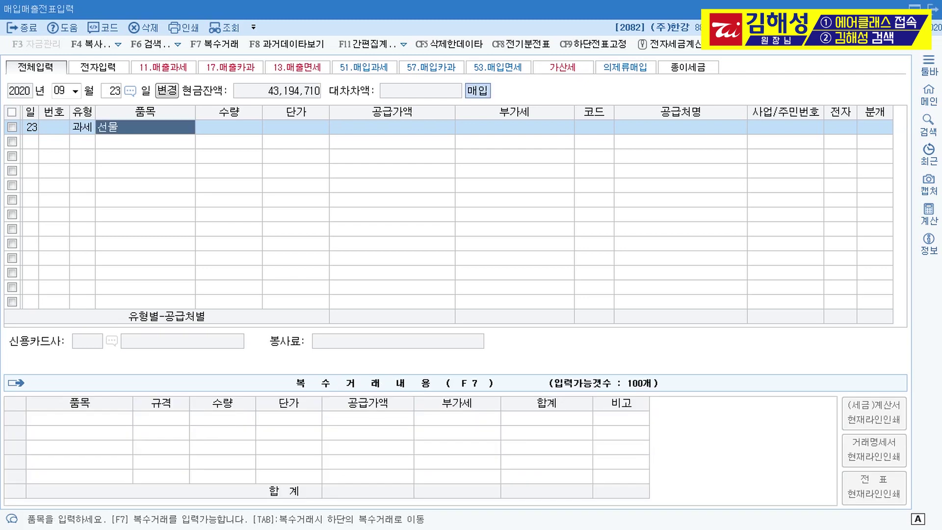
key(Return)
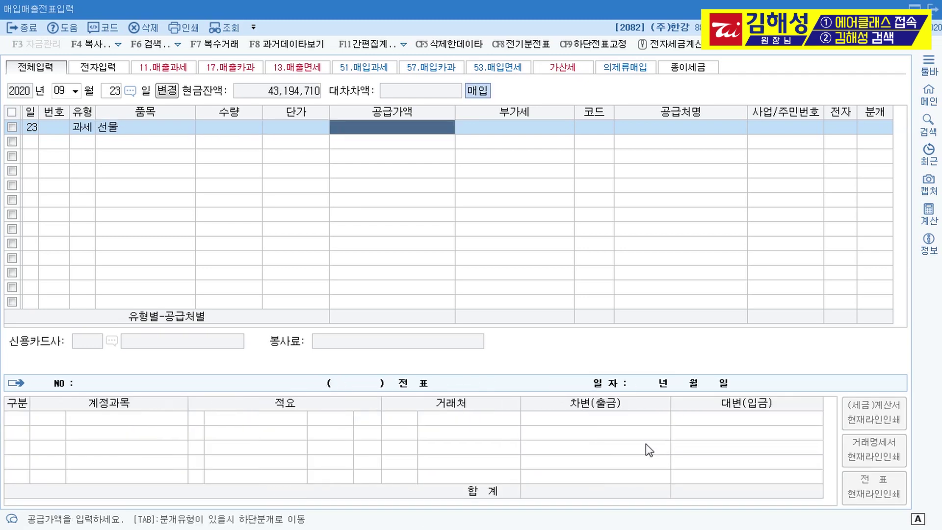
text(1000000)
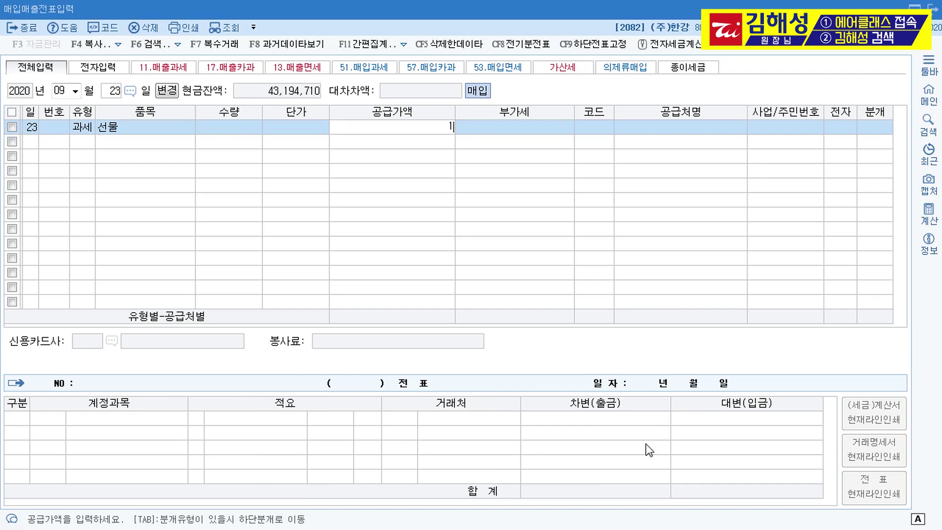
key(Return)
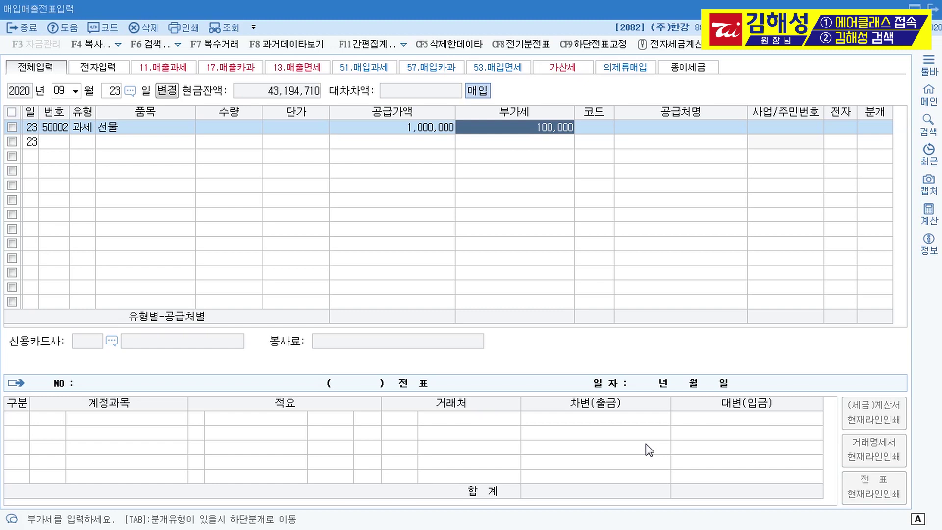
Assign 다모아백화점 as the supplier of the September 23 purchase and mark the tax invoice as electronic (여)
key(Return)
text(다모)
key(Return)
key(Return)
key(Return)
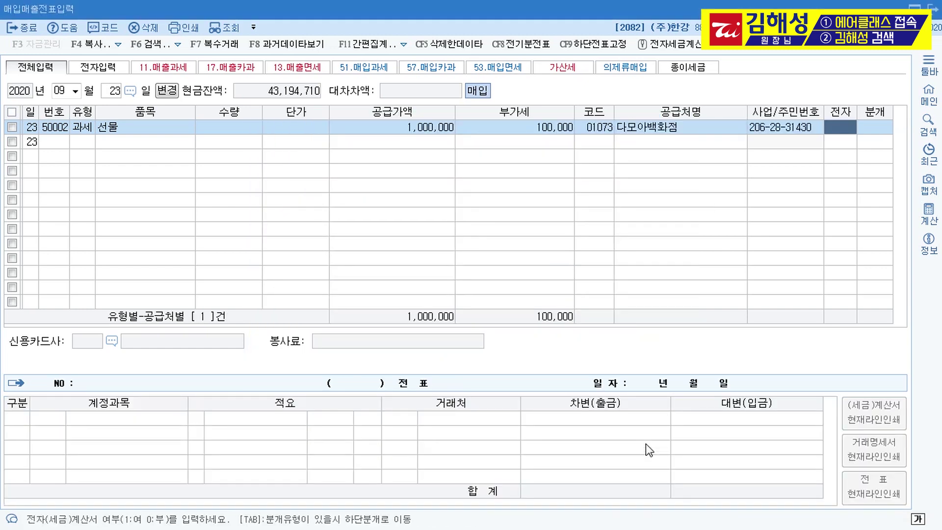
text(1)
key(Return)
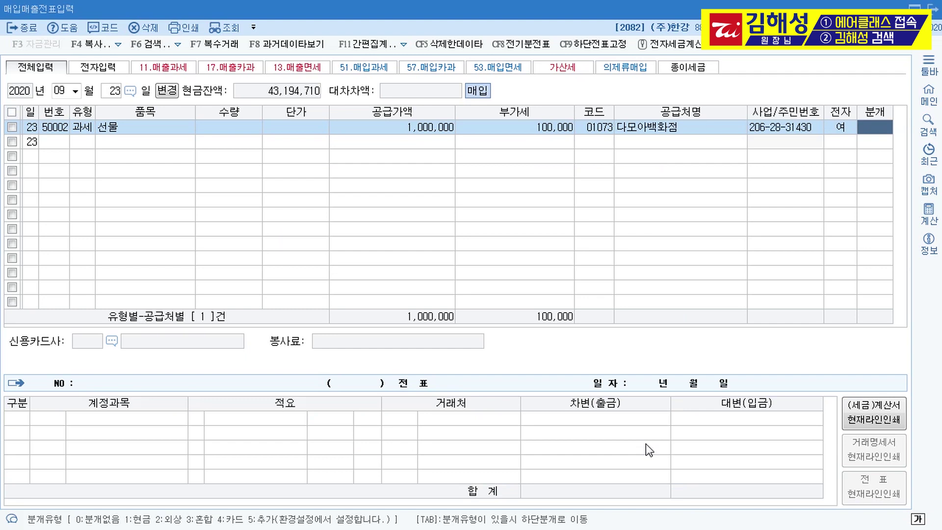
Set the September 23 journal type to 3 (혼합) and change the 원재료 debit account to 복리후생비 (0511)
text(3)
key(Return)
key(Return)
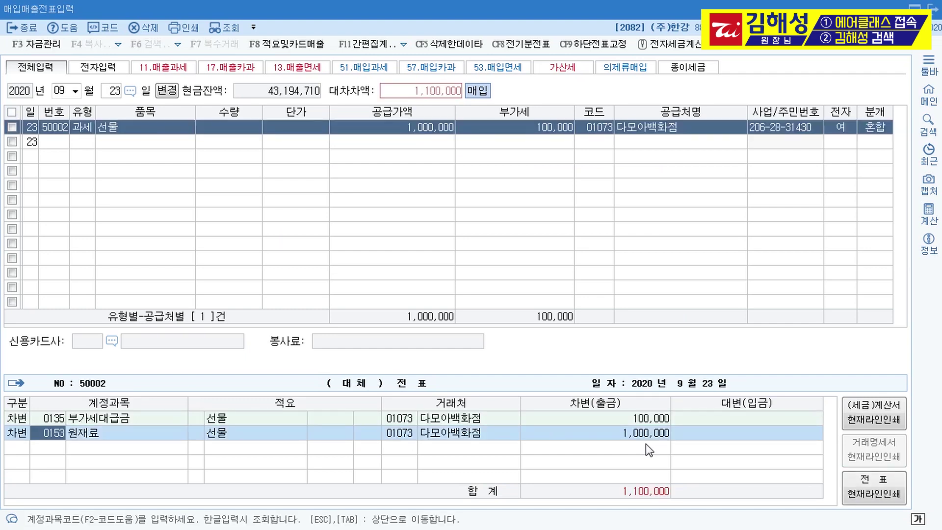
text(0511)
key(Return)
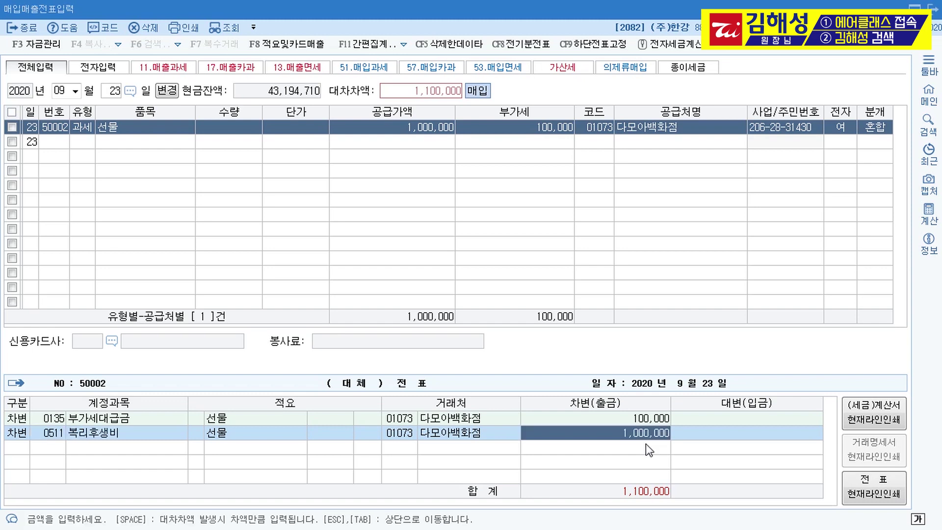
Add a credit line for 당좌예금 (0102) of 1,100,000 to the September 23 journal and finish the voucher
key(Return)
text(4)
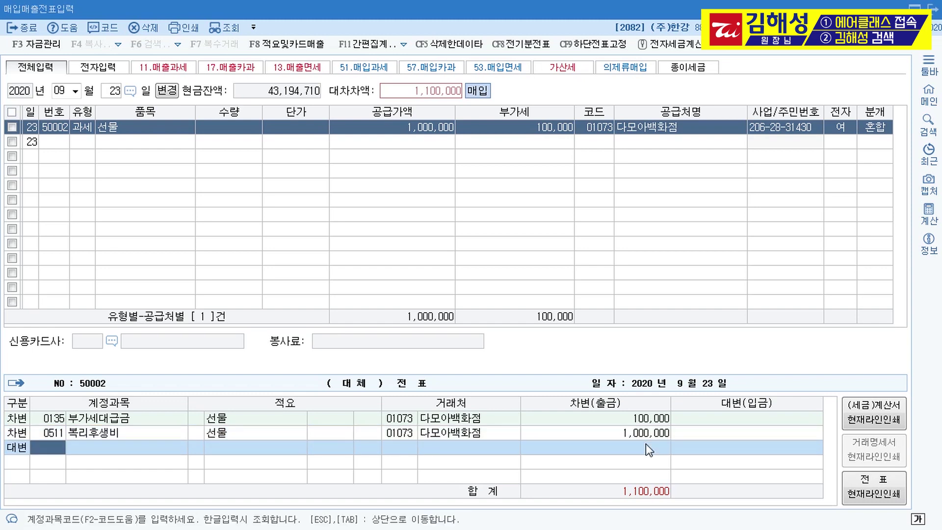
text(0102)
key(Return)
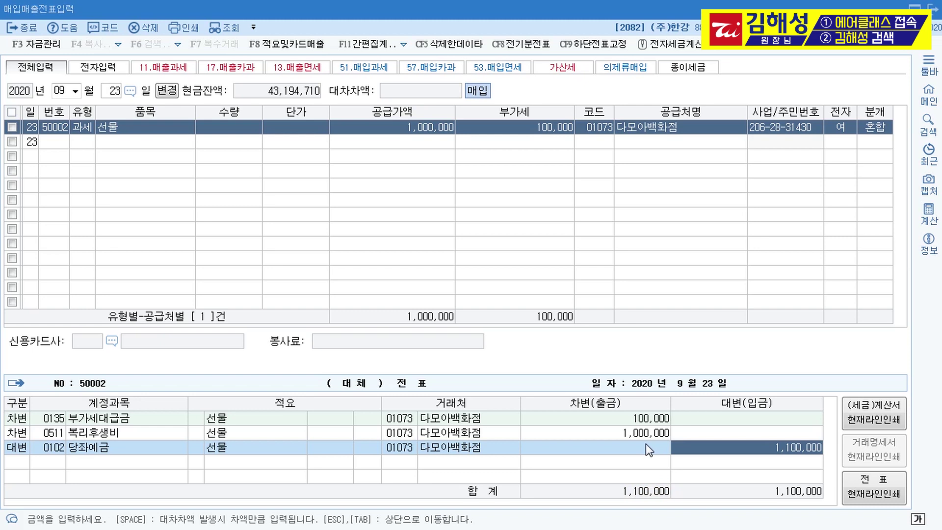
key(Return)
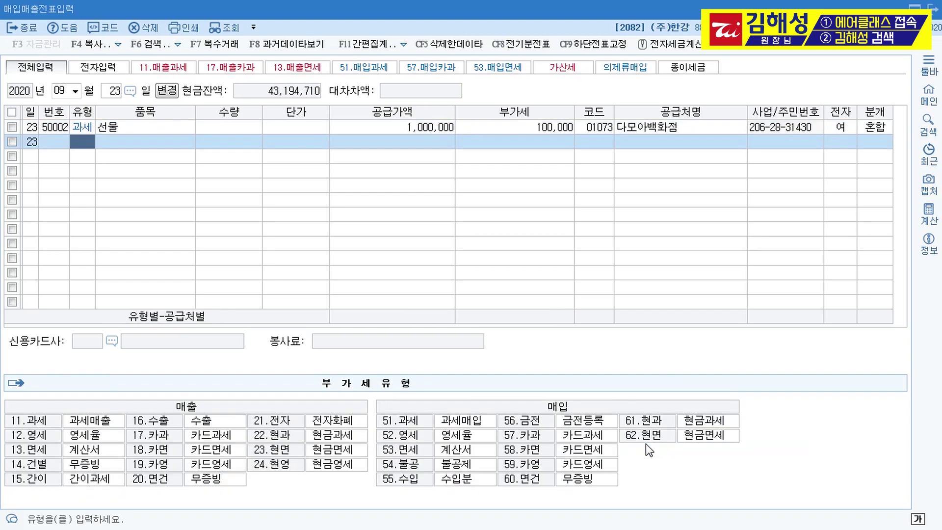
Switch to October 17 and start a purchase entry with transaction type 54 (불공)
text(11)
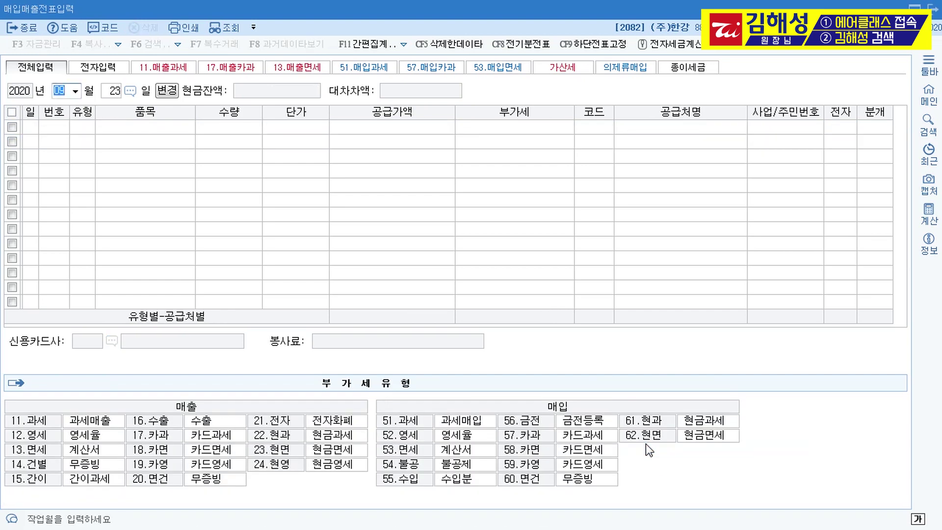
text(017)
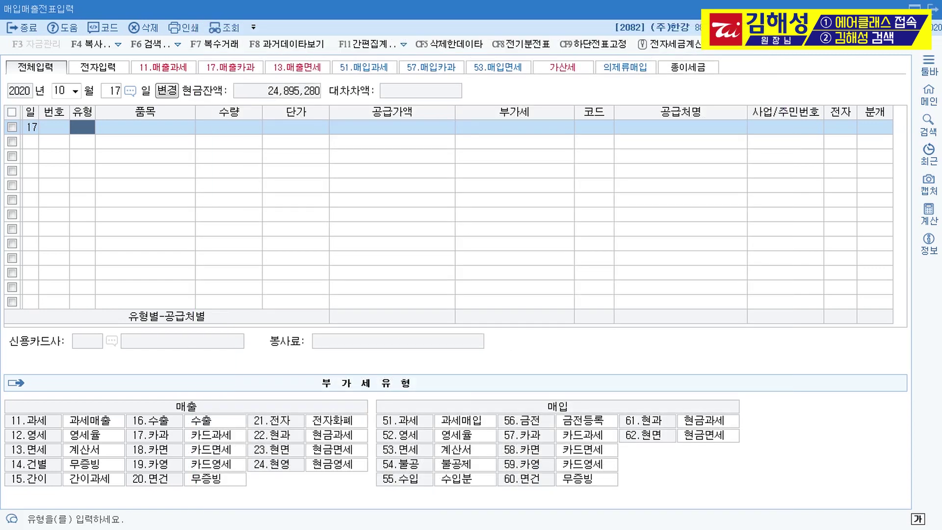
text(54)
key(Return)
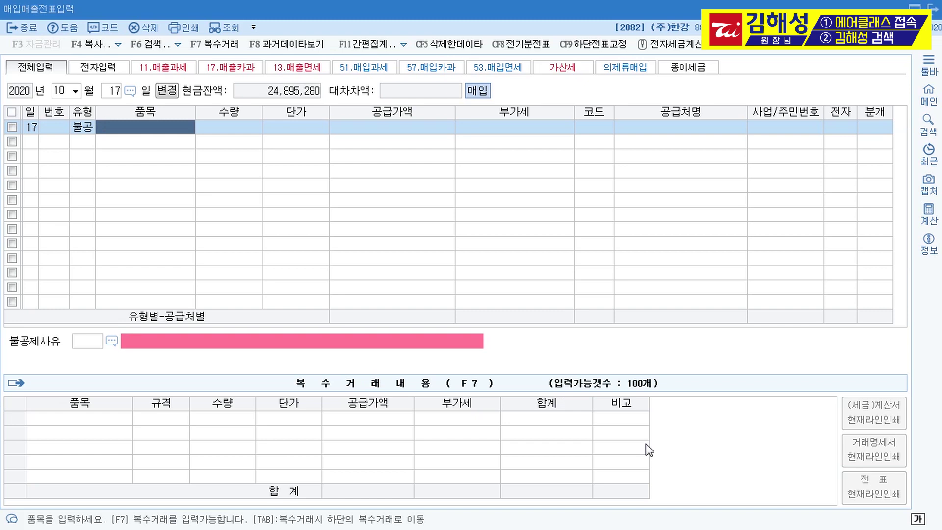
Enter the October 17 purchase item as 냉난방기 with a supply value of 3,300,000
text(냉난방기)
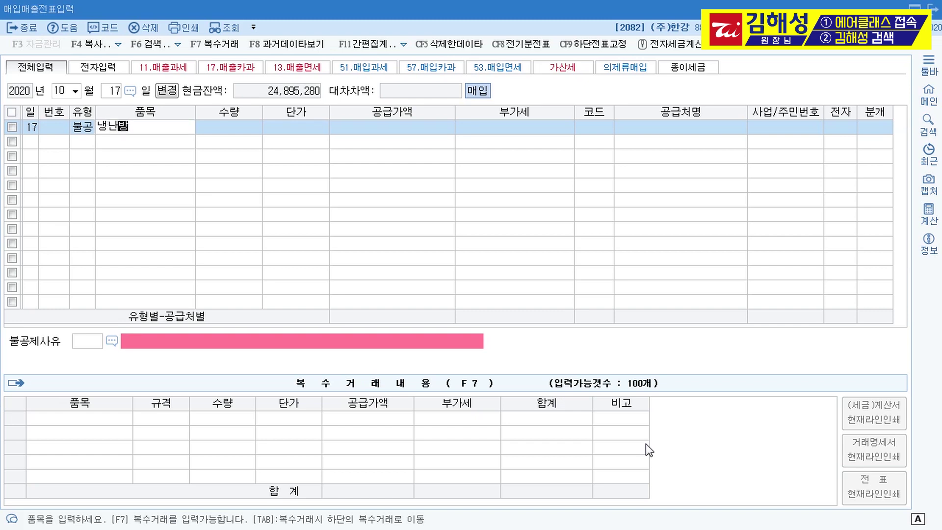
key(Return)
key(Return)
key(Return)
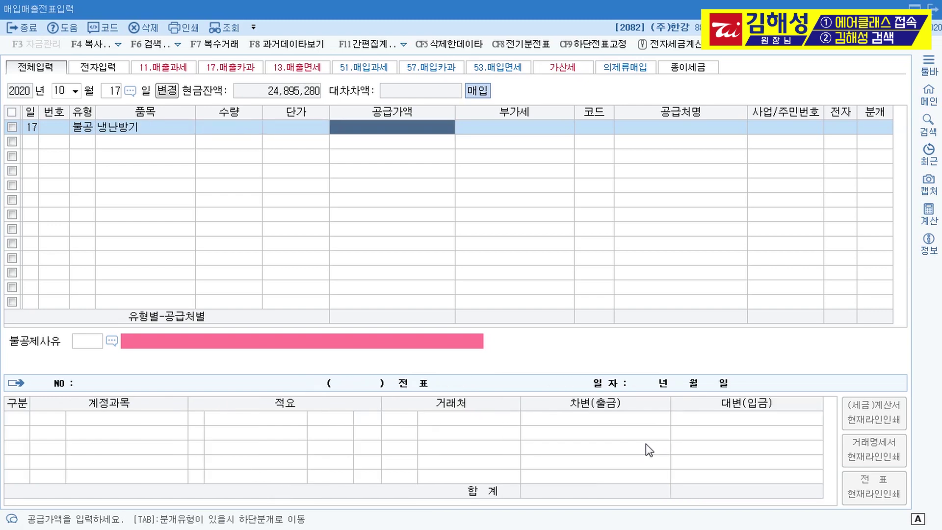
text(3300000)
key(Return)
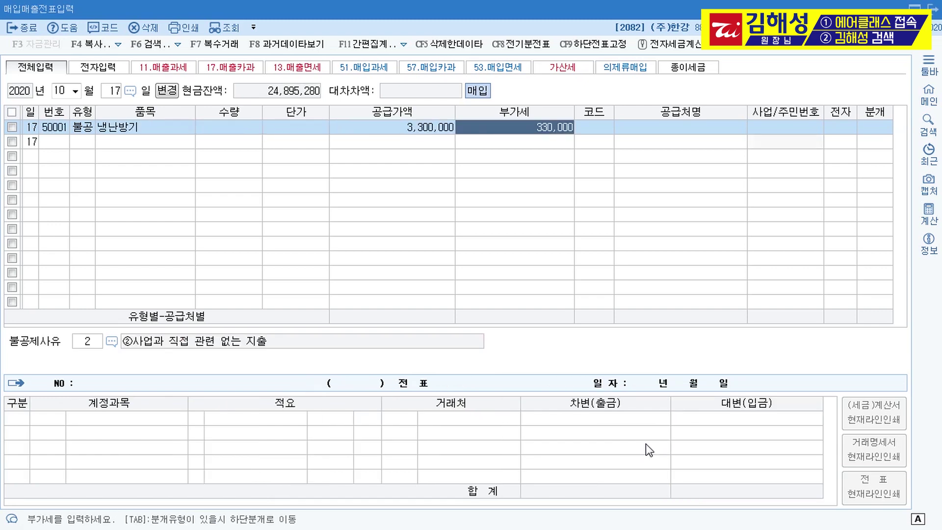
key(Return)
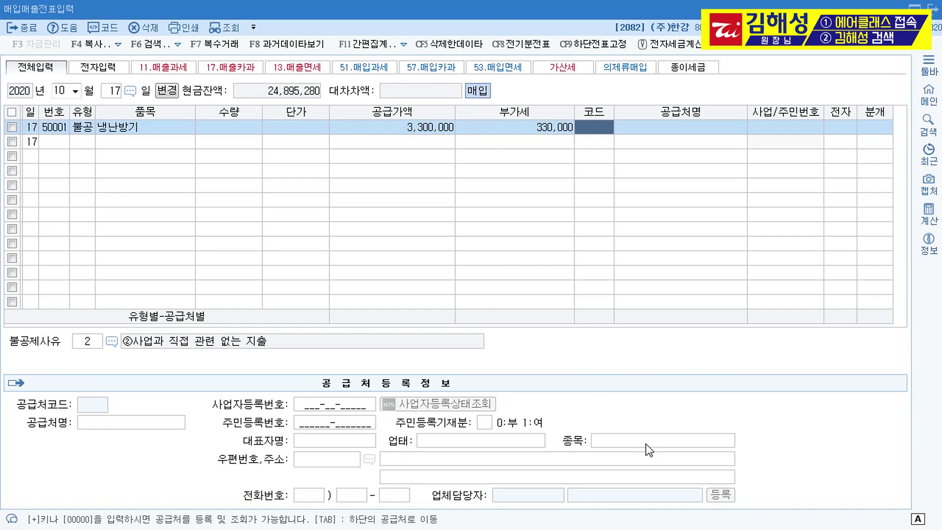
Assign (주)전자마트 as supplier, mark the invoice as electronic (여), and accept non-deduction reason 2 (사업과 직접 관련 없는 지출)
text(전재)
key(Return)
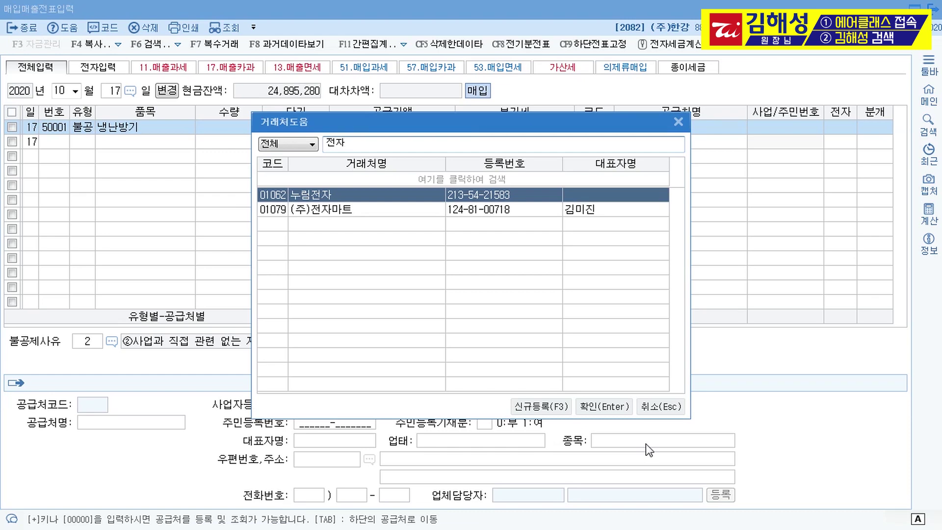
key(Down)
key(Return)
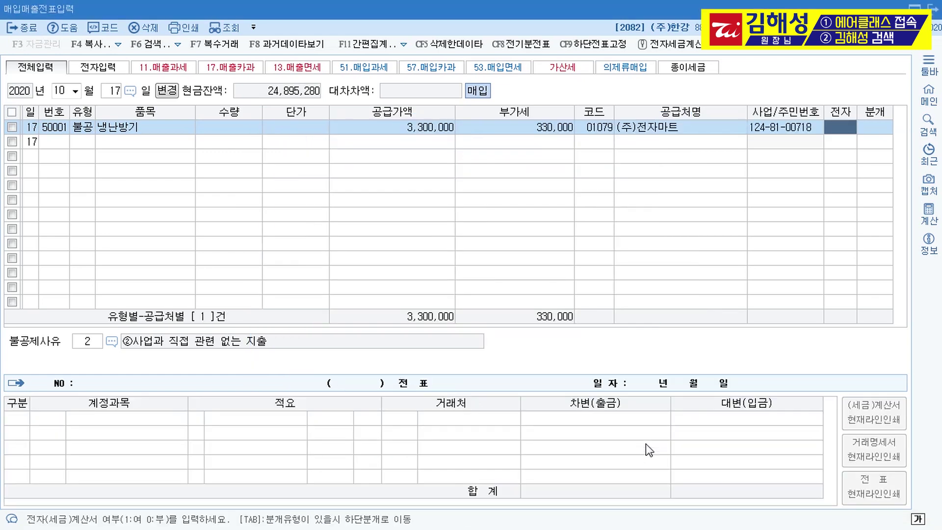
text(1)
key(Return)
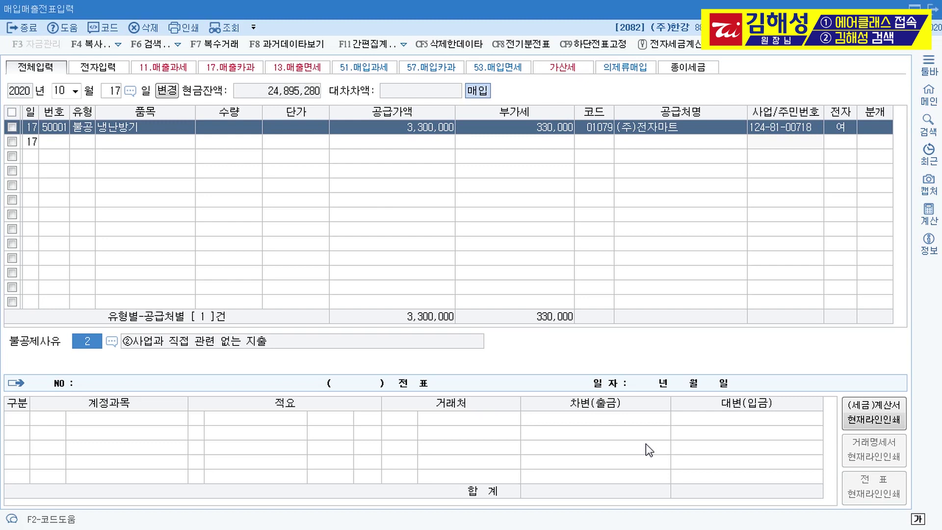
key(Return)
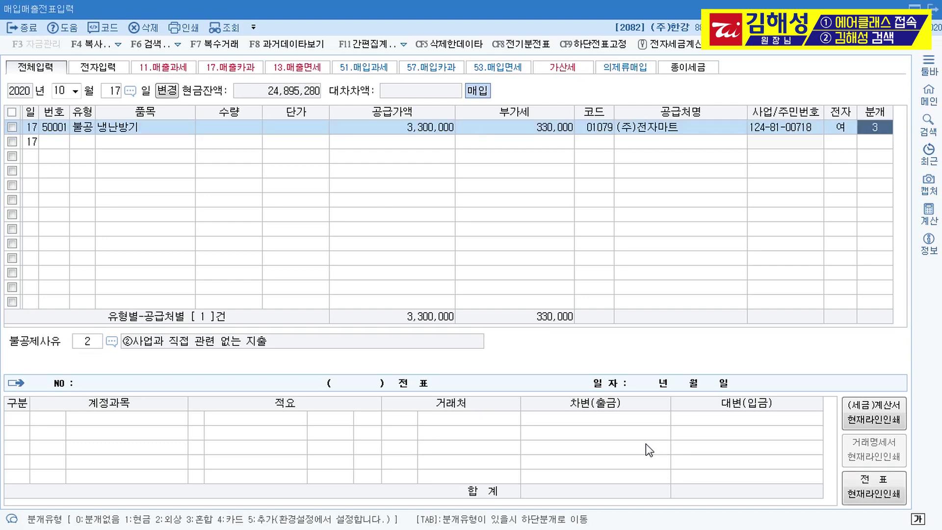
Set the October 17 journal type to 3 (혼합), debiting 가지급금 (0134) and crediting 당좌예금 (0102) for 3,630,000
text(3)
key(Return)
text(134)
key(Return)
key(Return)
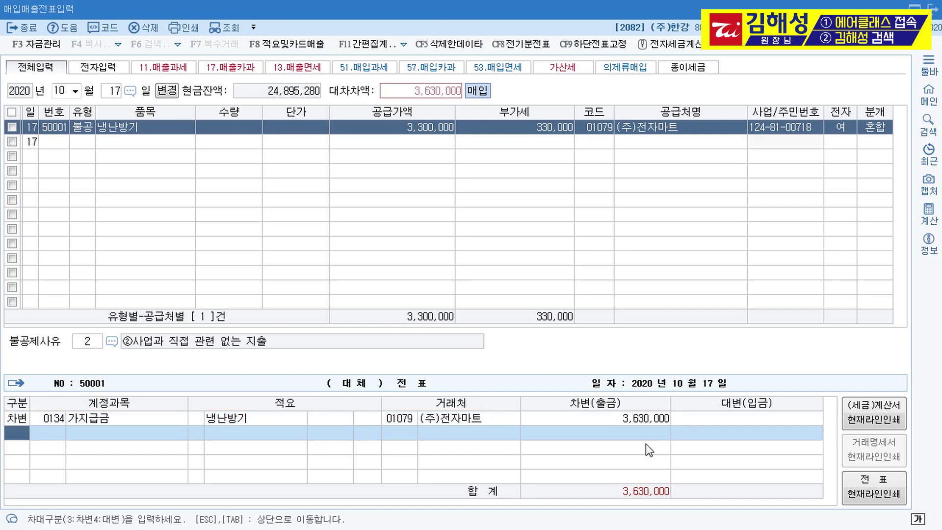
text(4)
text(102)
key(Return)
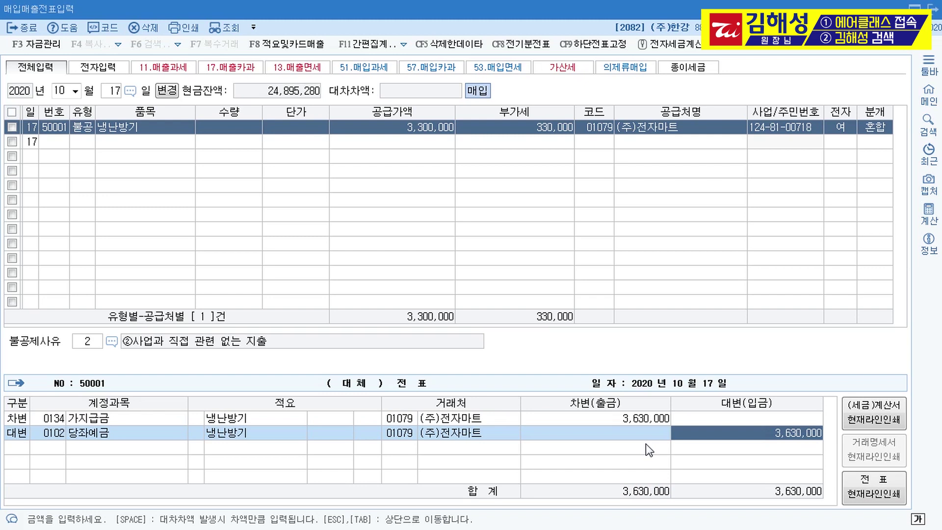
Look up 대표 in the trading-partner list for the 가지급금 debit line
key(Left)
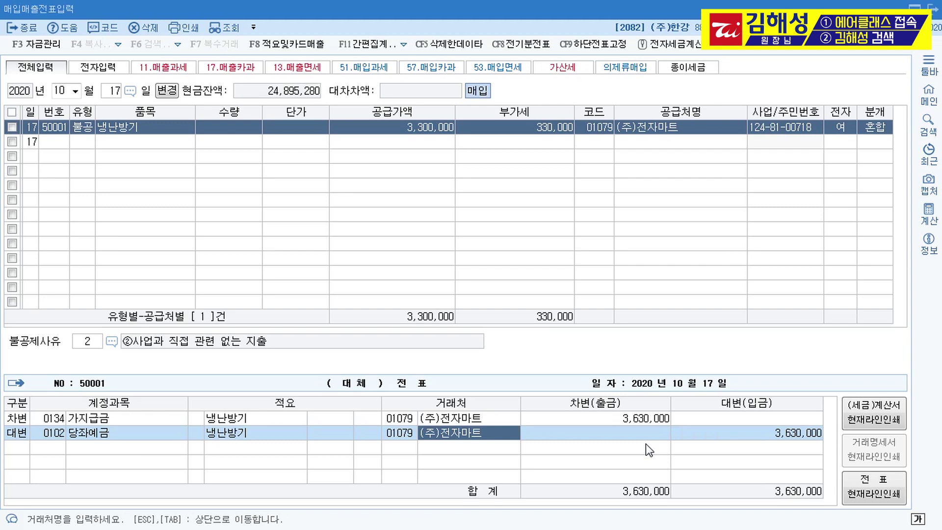
key(Up)
key(Left)
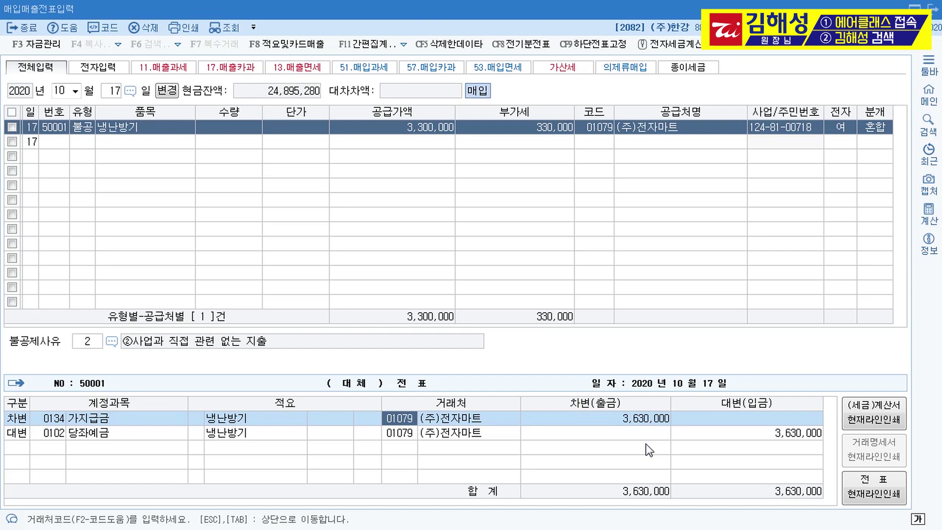
key(F2)
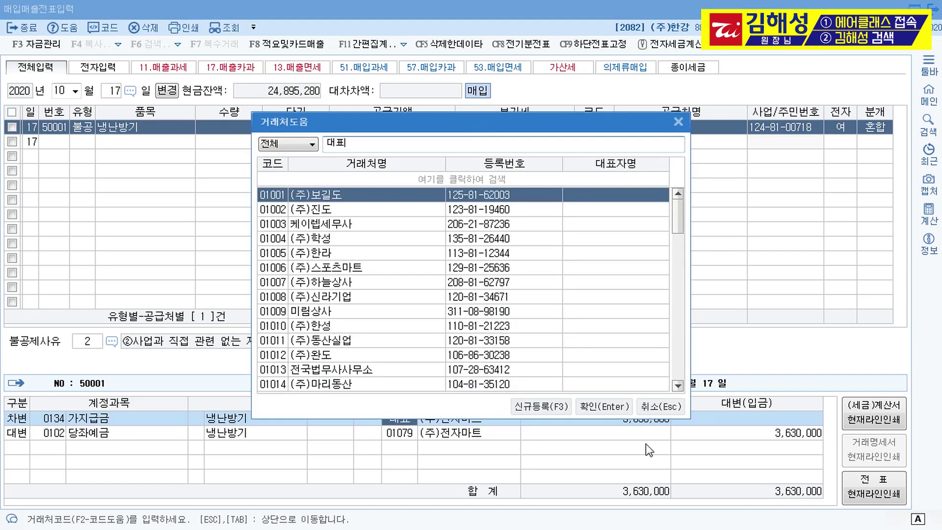
key(Escape)
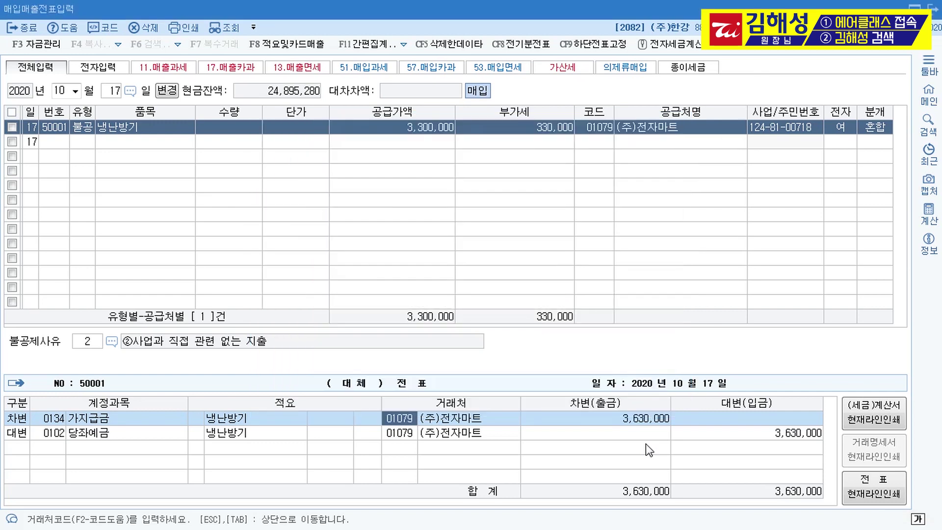
Open the company registration (회사등록) and check the representative's name for (주)한강
key(ctrl+f)
text(회사)
key(Return)
key(Escape)
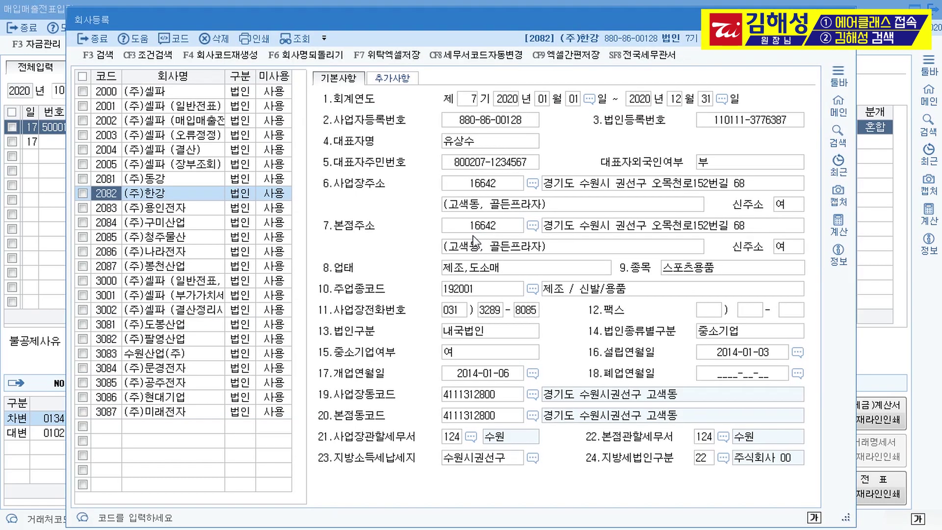
click(170, 196)
click(467, 150)
click(467, 149)
click(466, 150)
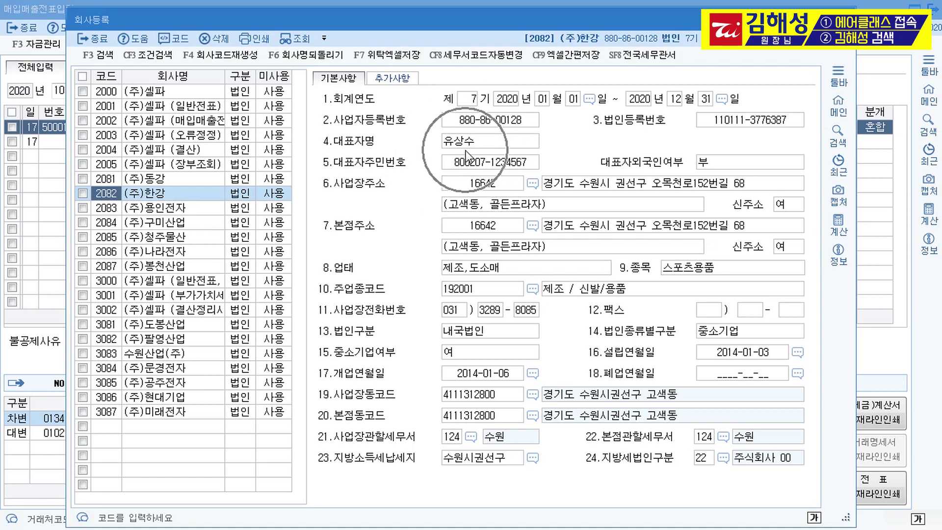
click(465, 150)
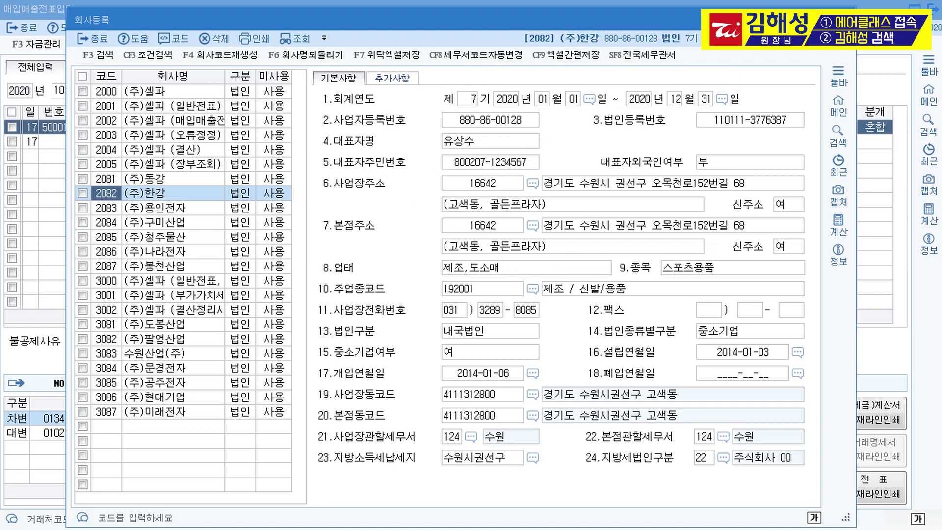
key(Escape)
Search the trading partners for the representative's name and set the 가지급금 line's partner to 대표이사 without a code
text(유샘)
key(Return)
key(BackSpace)
text(상)
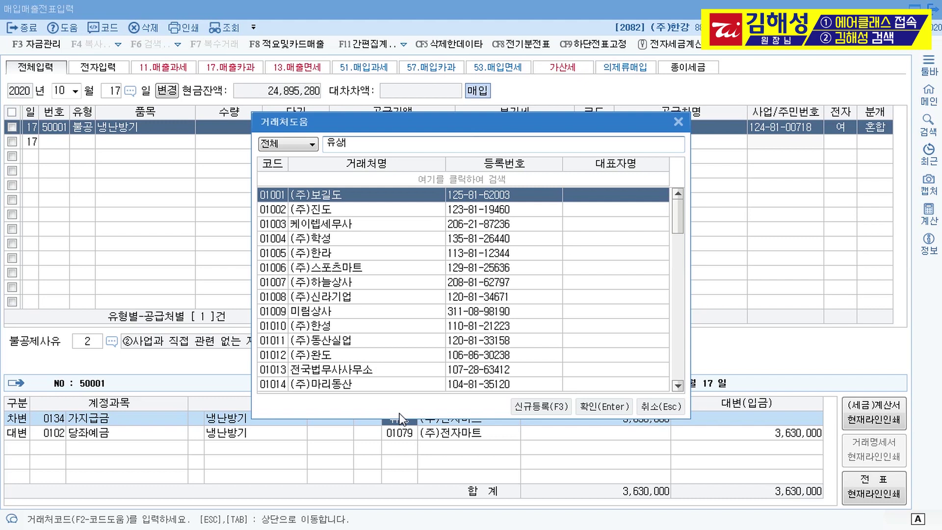
key(BackSpace)
text(상)
key(Escape)
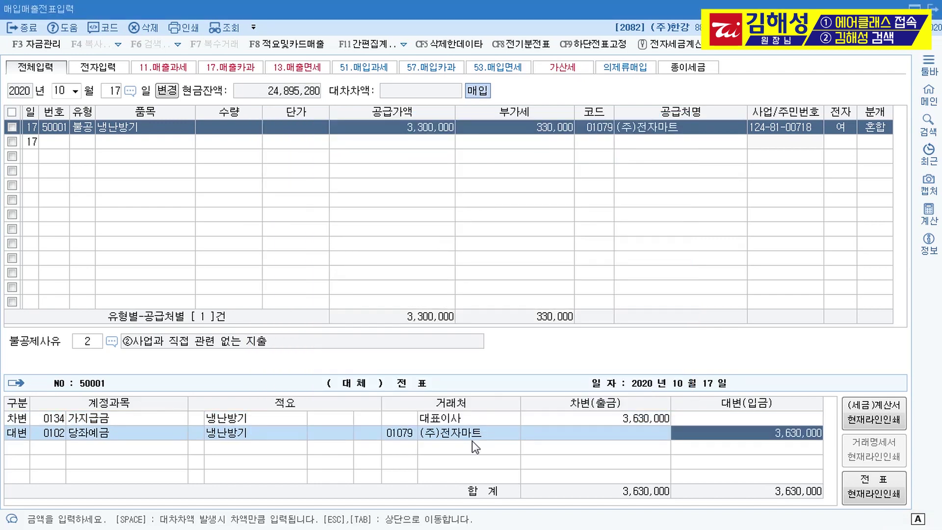
Finish the October 17 voucher, switch to October 27, and start a sales entry with transaction type 22 (현과)
key(Return)
key(Escape)
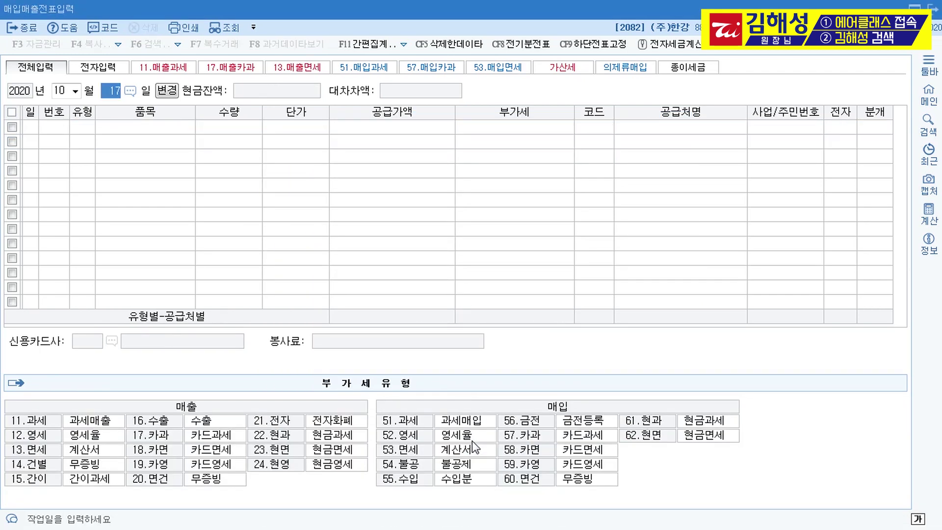
text(27)
key(Return)
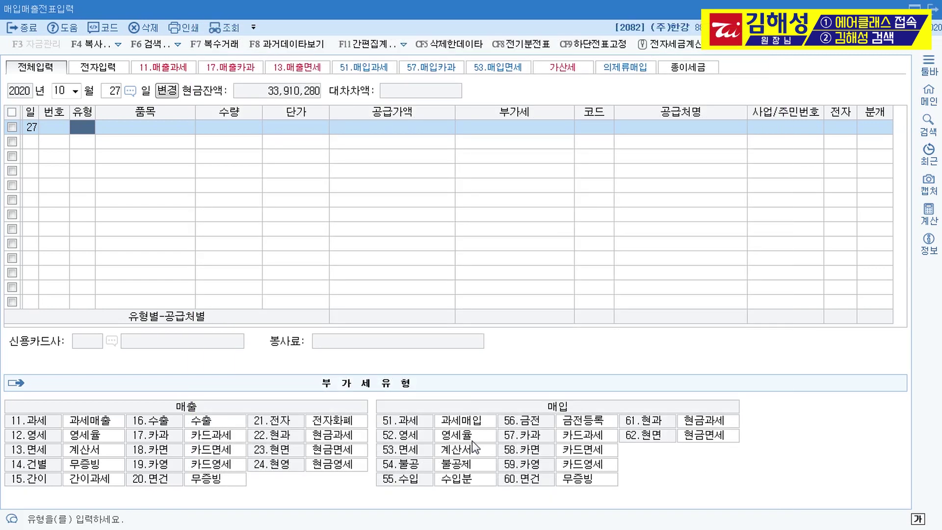
text(22)
key(Return)
Enter the October 27 sales item as 제품 with a VAT-inclusive amount of 220,000
text(제품)
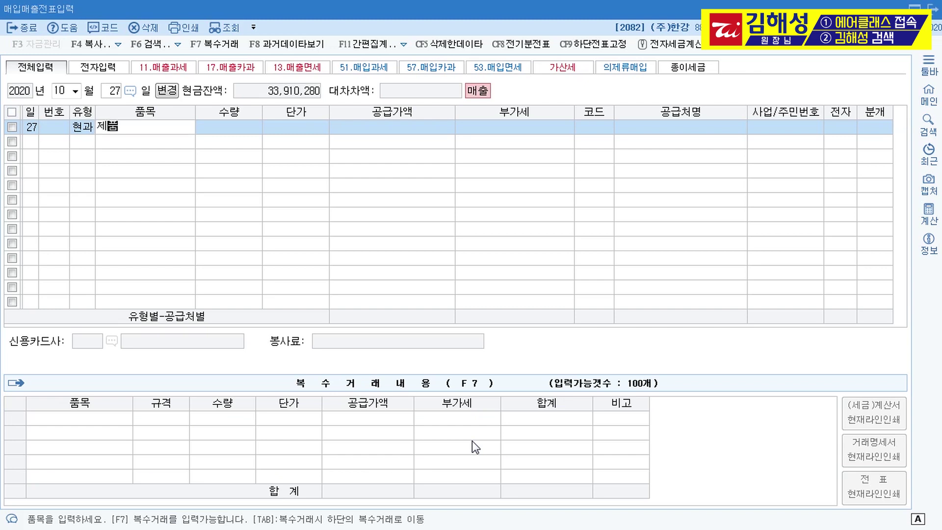
key(Return)
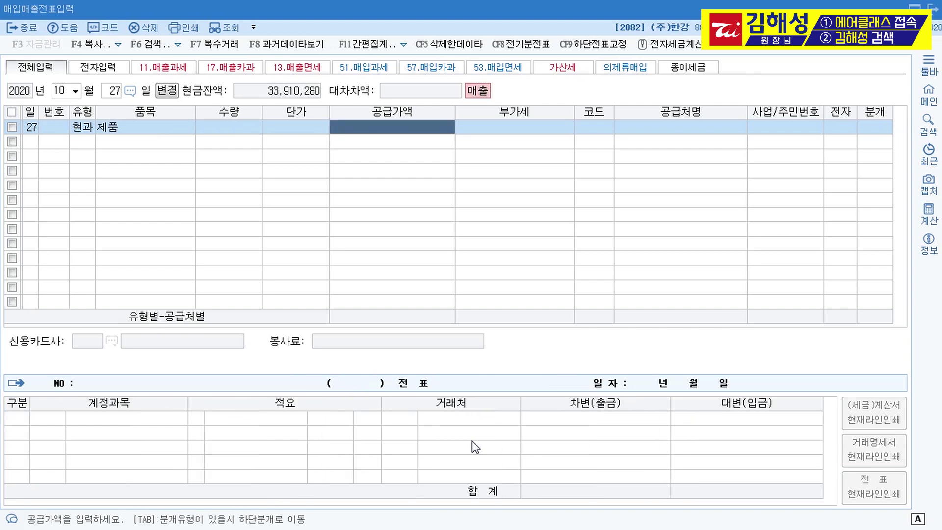
text(2200000)
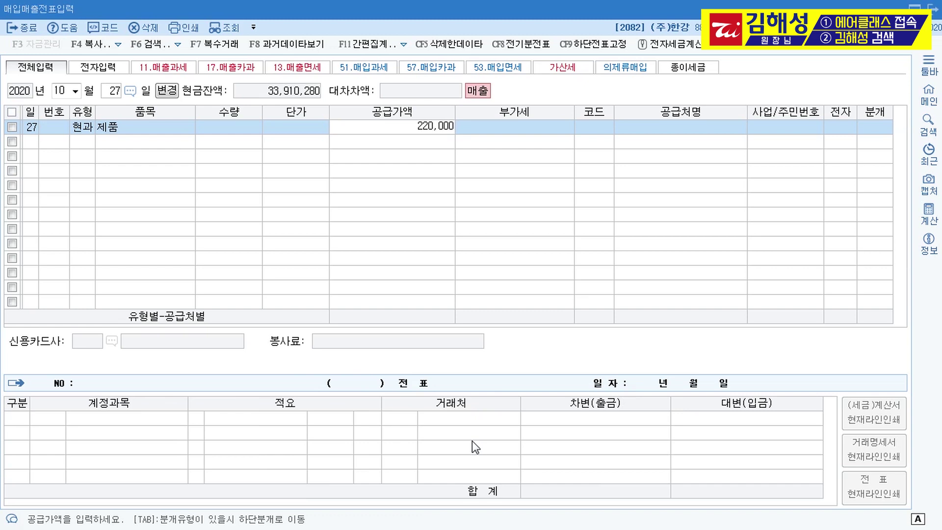
key(plus)
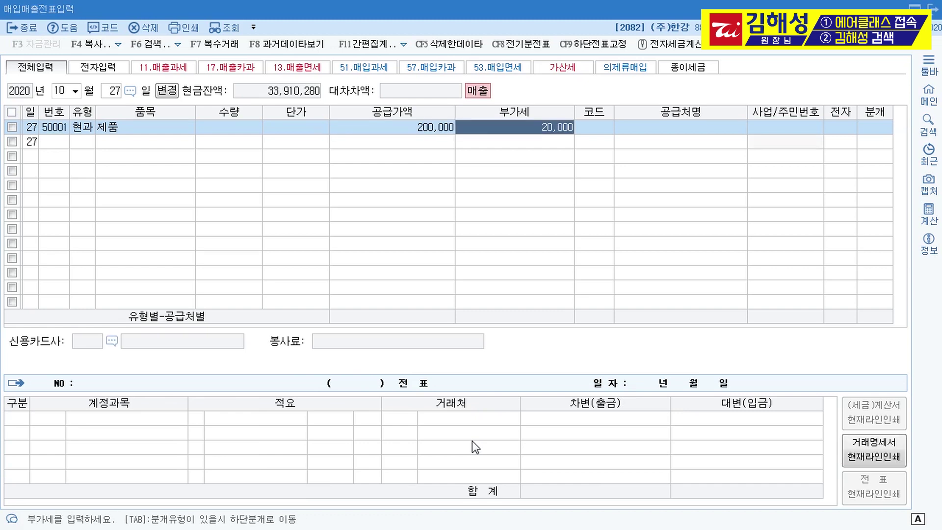
key(Return)
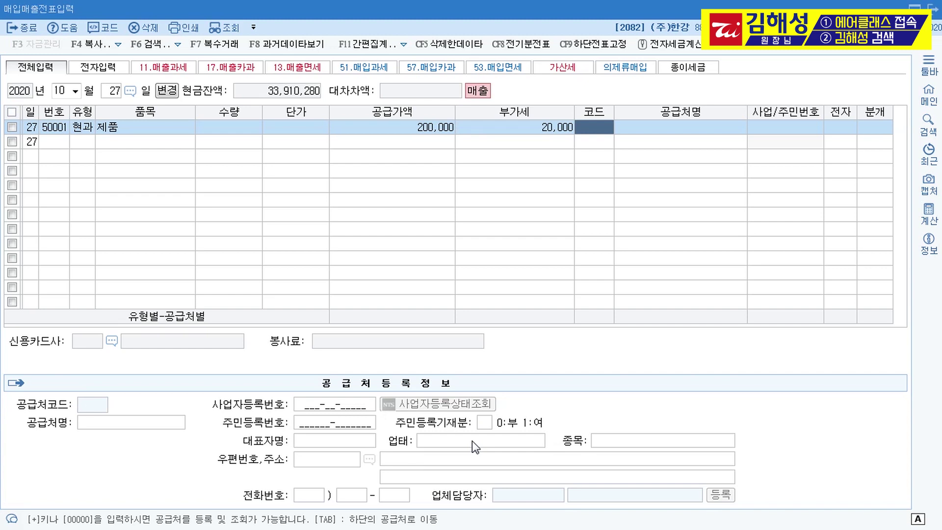
Look up the individual customer by name and assign that person as the October 27 sale's trading partner
text(이ㅡ)
key(BackSpace)
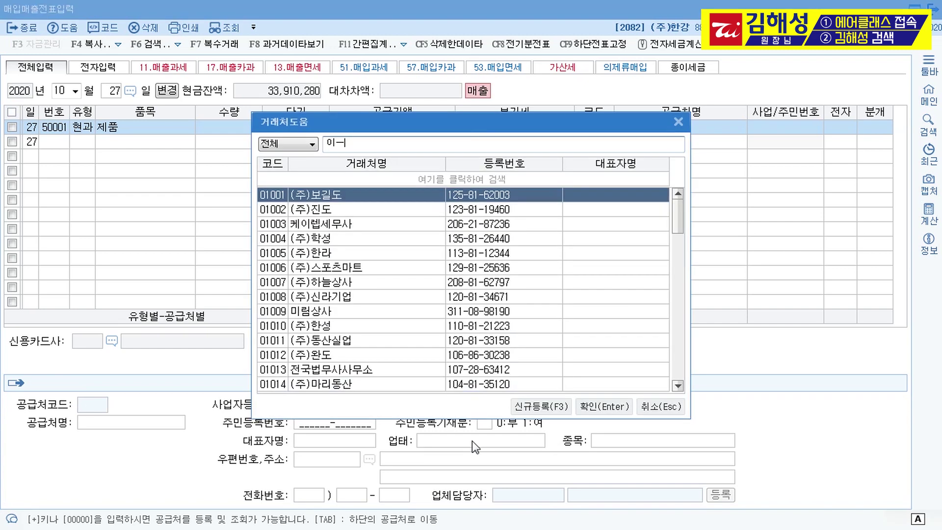
key(Down)
key(Return)
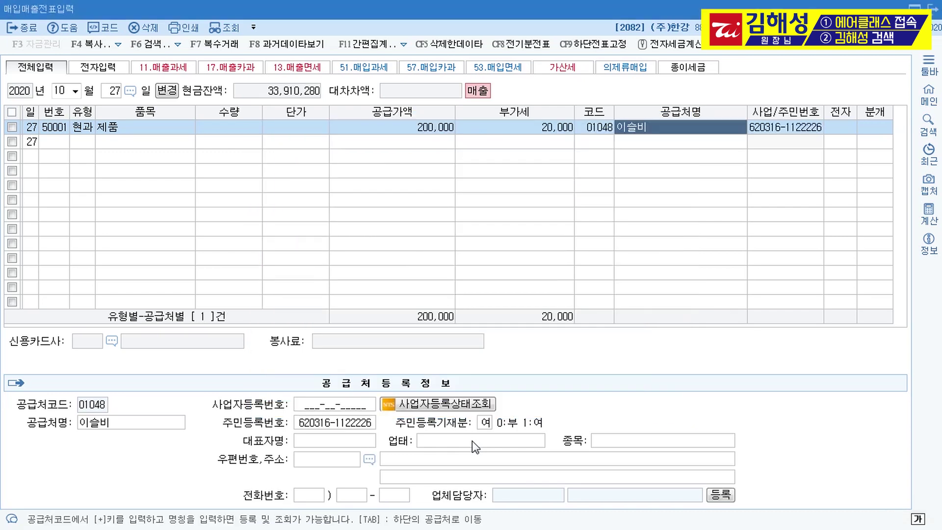
key(Return)
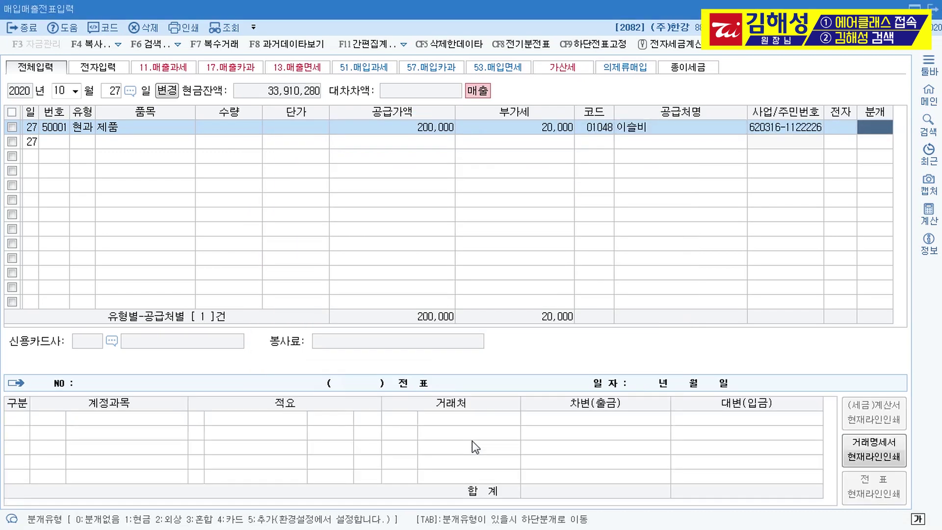
Set the October 27 sale's journal type to 현금 (1) and accept its 부가세예수금 and 제품매출 lines
text(1)
key(Return)
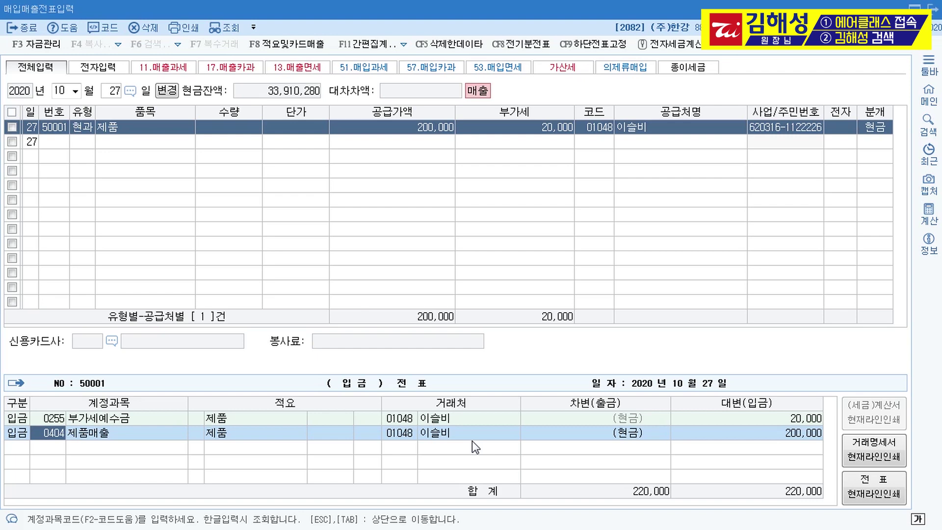
key(Return)
key(Return)
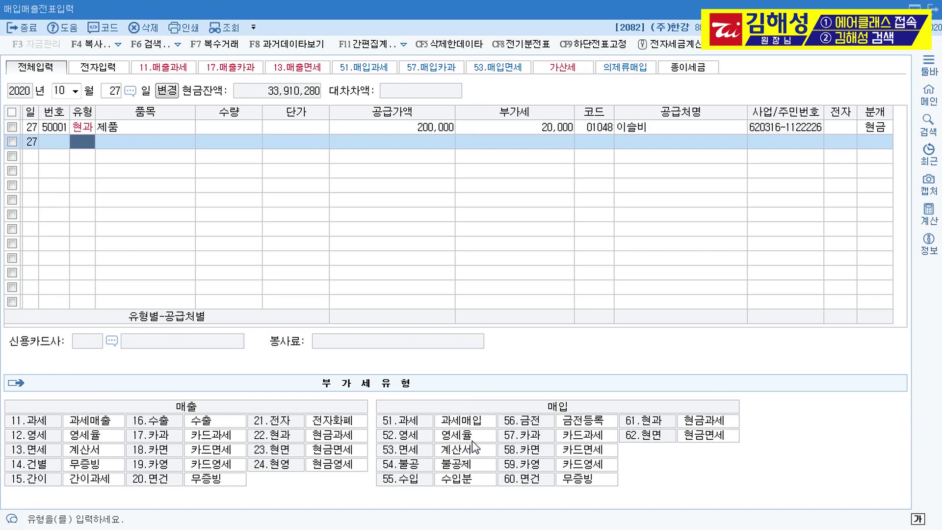
Switch the voucher date to December 10 and start a purchase entry with transaction type 51 (과세)
key(shift+Tab)
key(shift+Tab)
text(12)
key(Return)
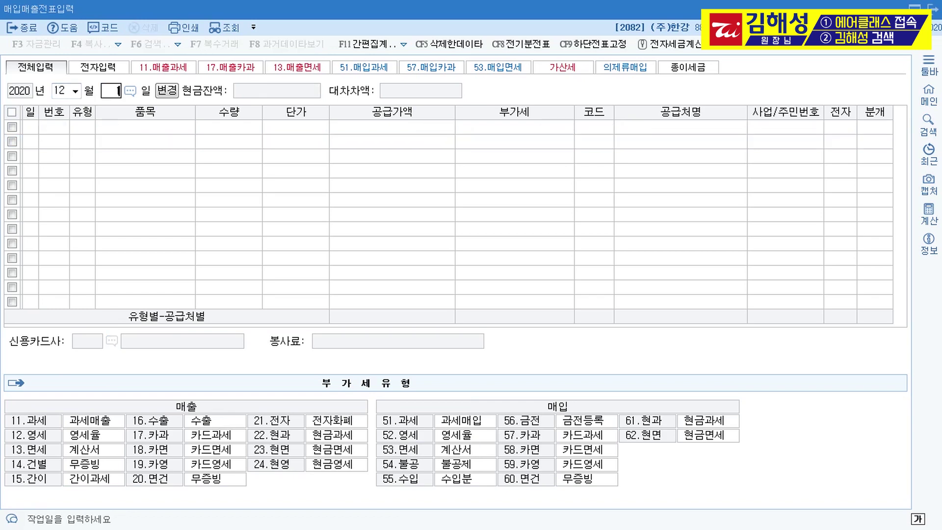
text(10)
key(Return)
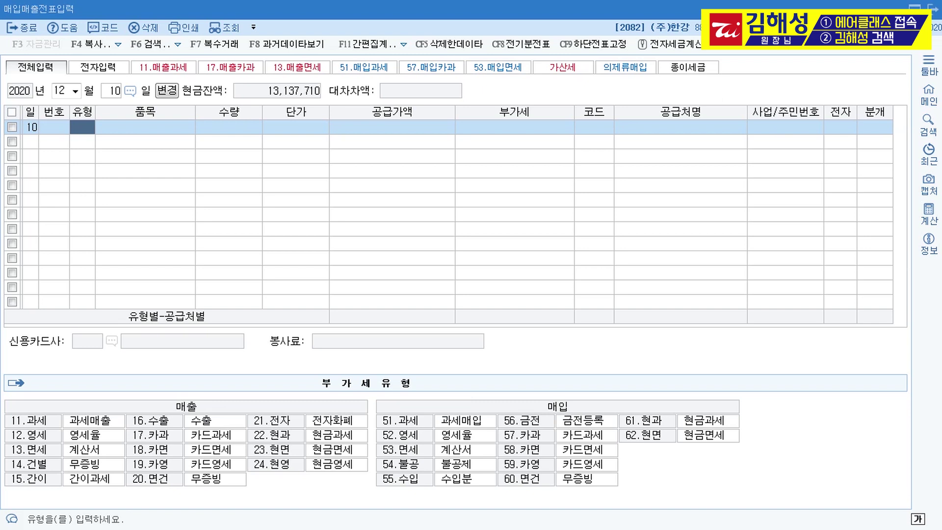
text(51)
key(Return)
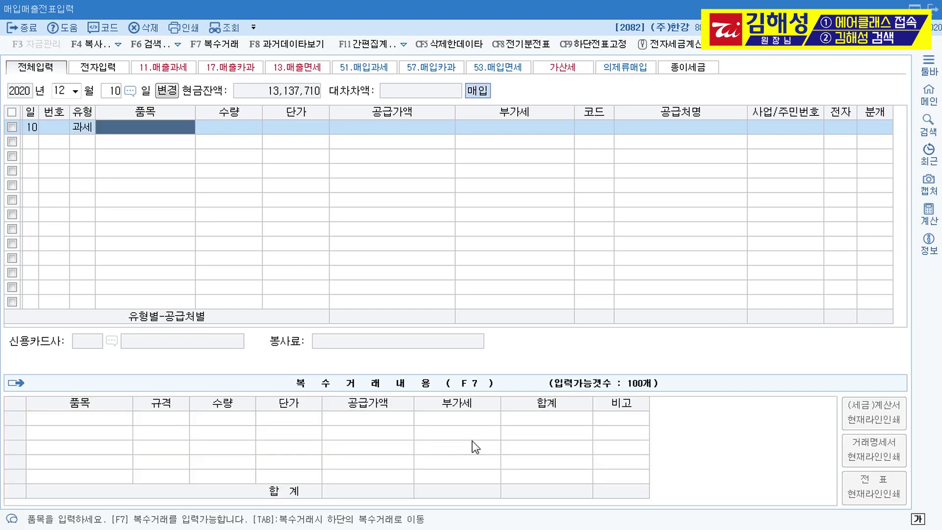
Enter the December 10 purchase item as 컨설팅비 with a supply amount of 500,000 and accept the calculated VAT
text(컨설)
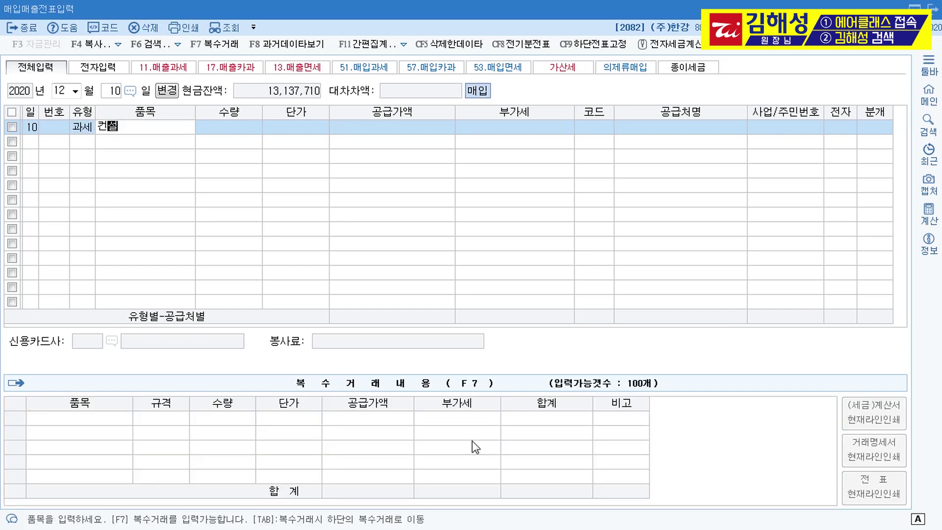
text(팅비)
key(Return)
key(Return)
key(Return)
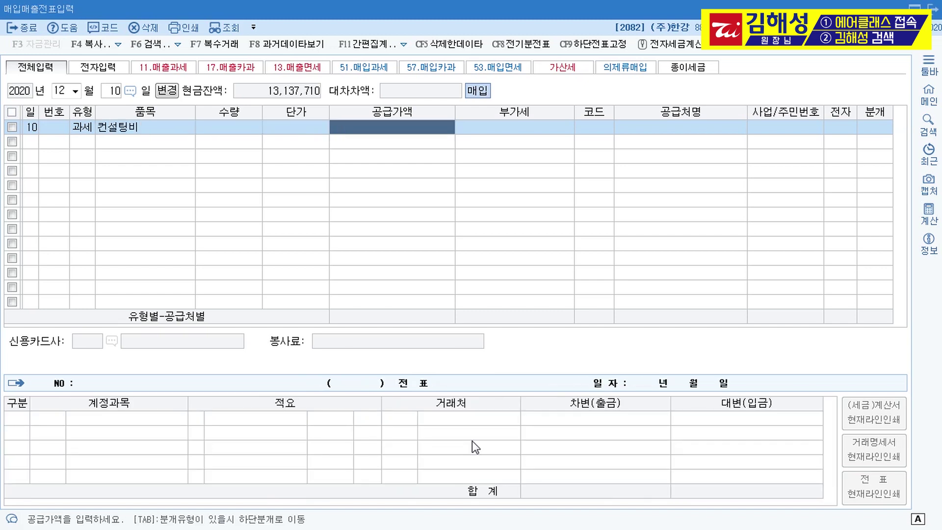
text(500000)
key(Return)
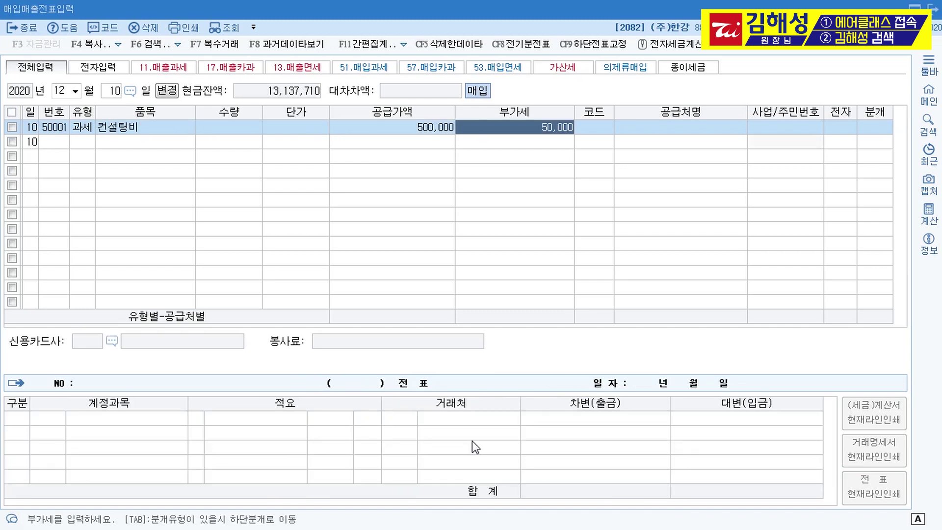
key(Return)
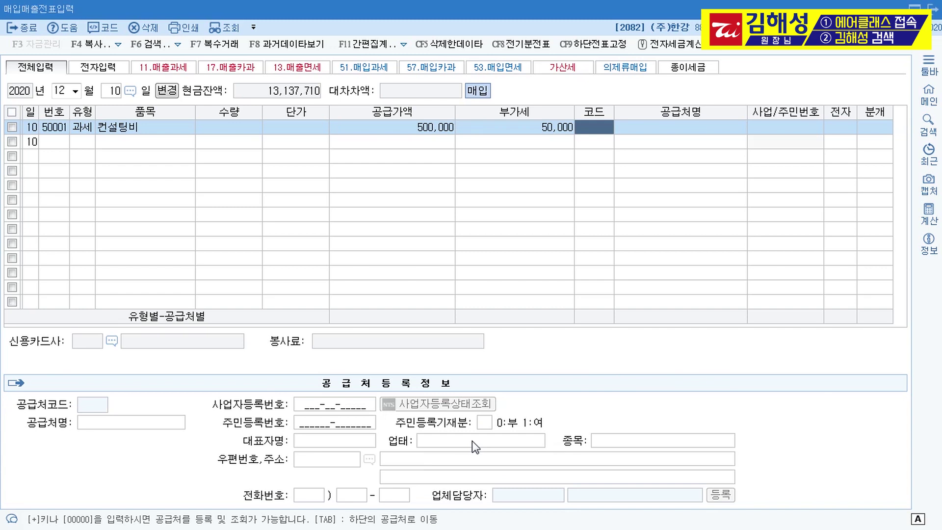
Assign (주)서울컨설팅 as the supplier, mark the tax invoice as electronic (여), and set the journal type to 혼합 (3)
text(서울)
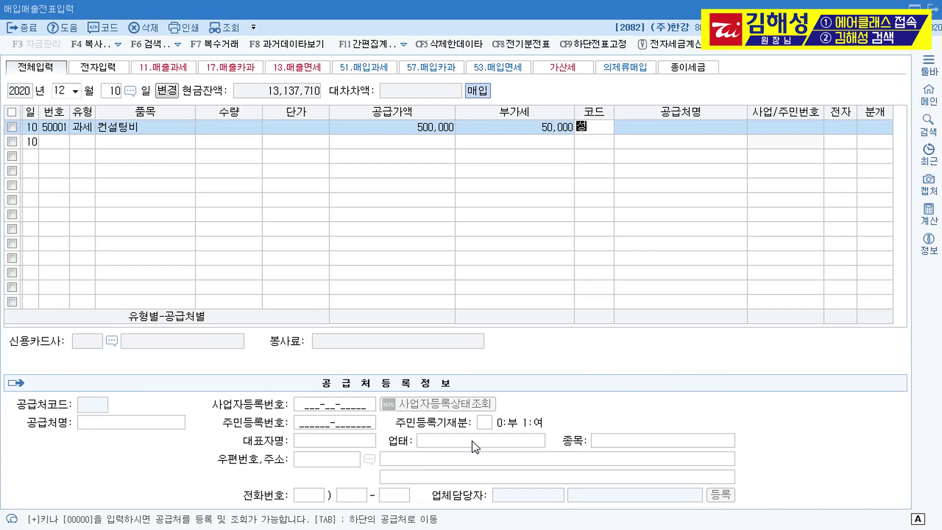
key(Return)
key(Down)
key(Return)
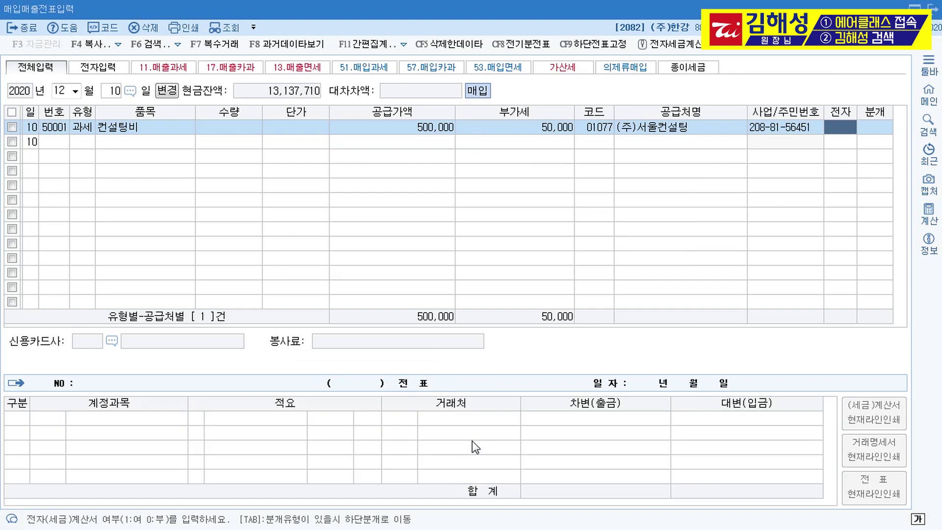
text(1)
key(Return)
text(3)
key(Return)
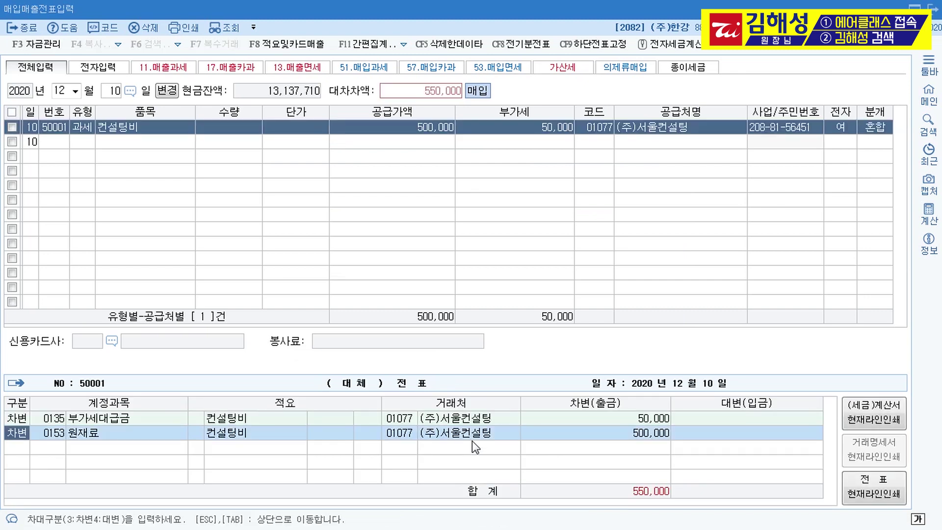
Change the account of the December 10 voucher's 원재료 debit line to 0531 수수료비용, keeping its amount
key(Return)
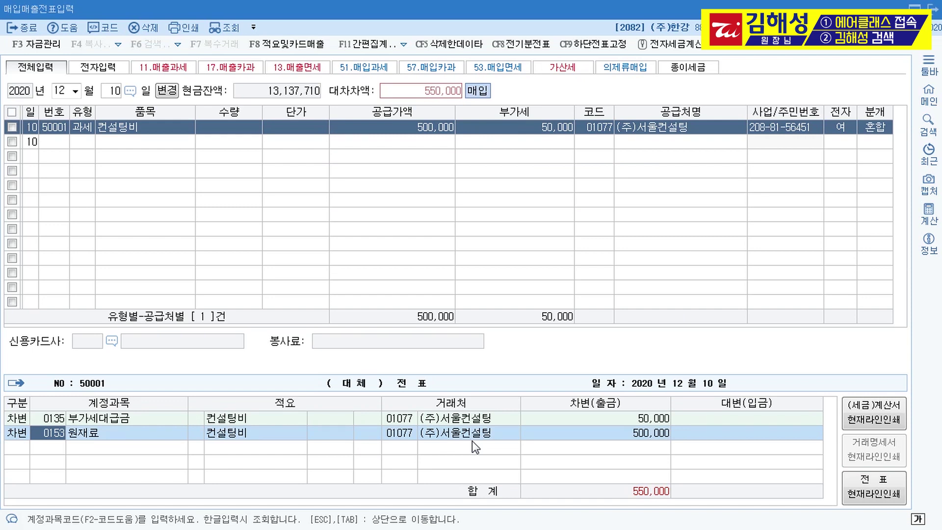
text(0531)
key(Return)
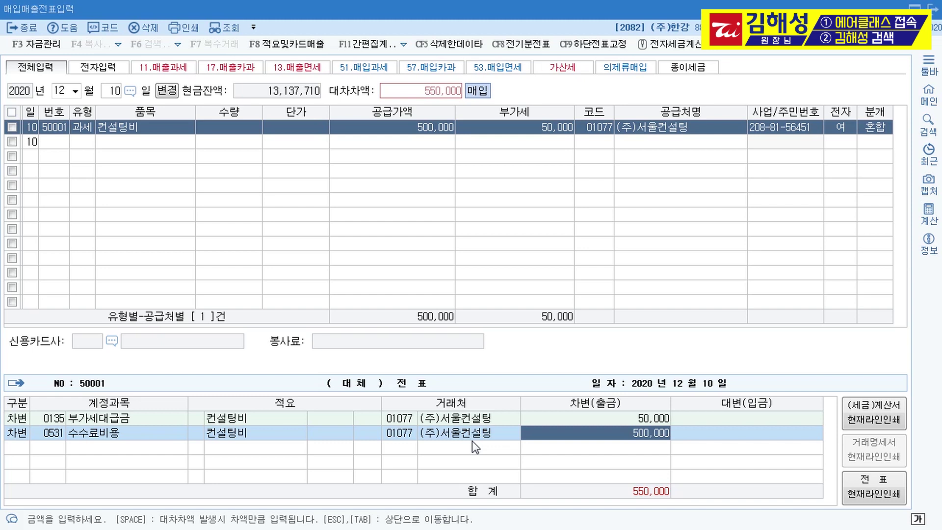
key(Return)
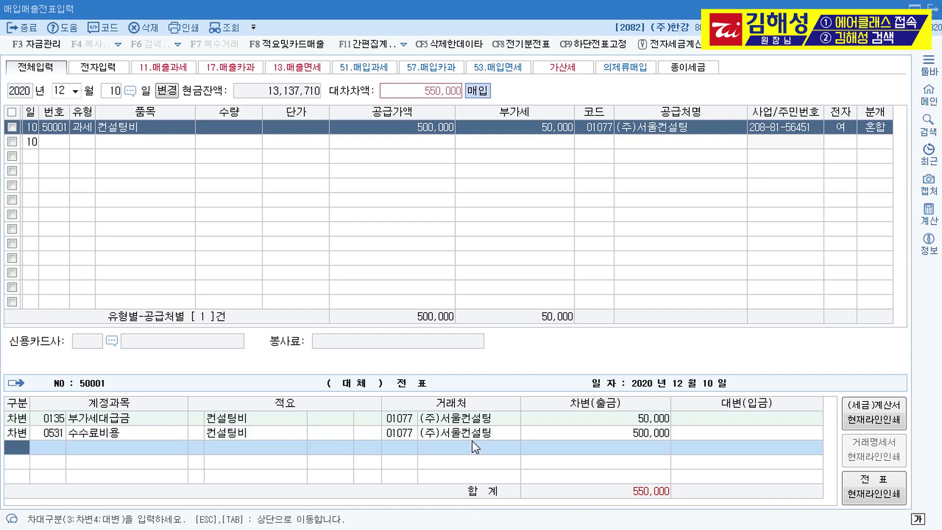
Add a credit line for 선급금 of 100,000 to the December 10 voucher
key(4)
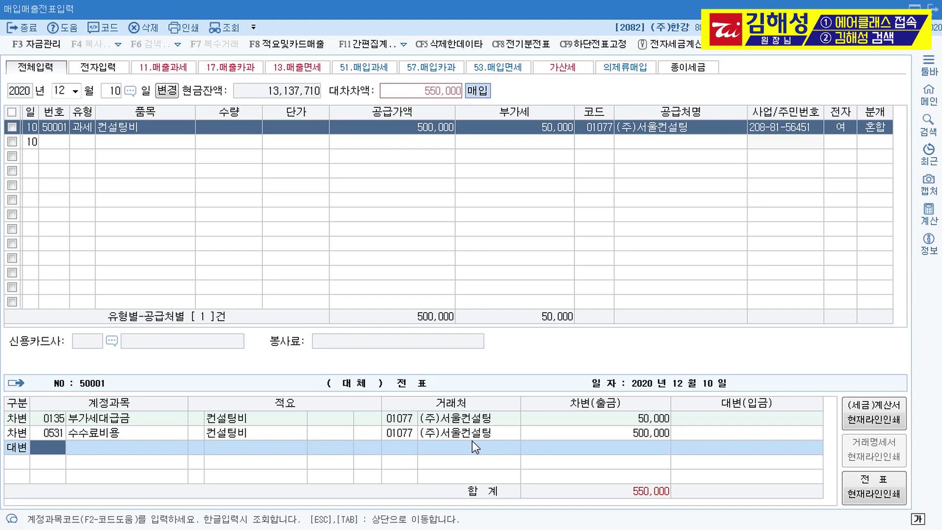
text(선급금)
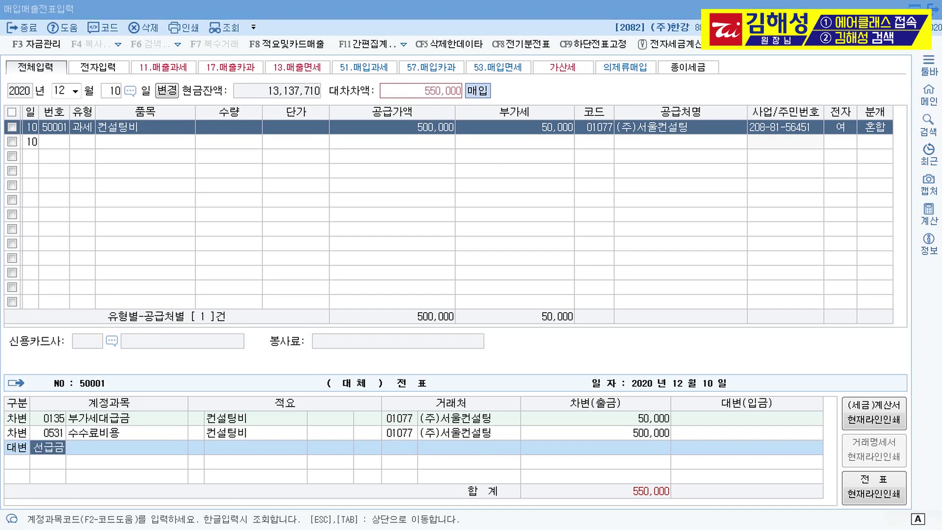
key(Return)
key(Return)
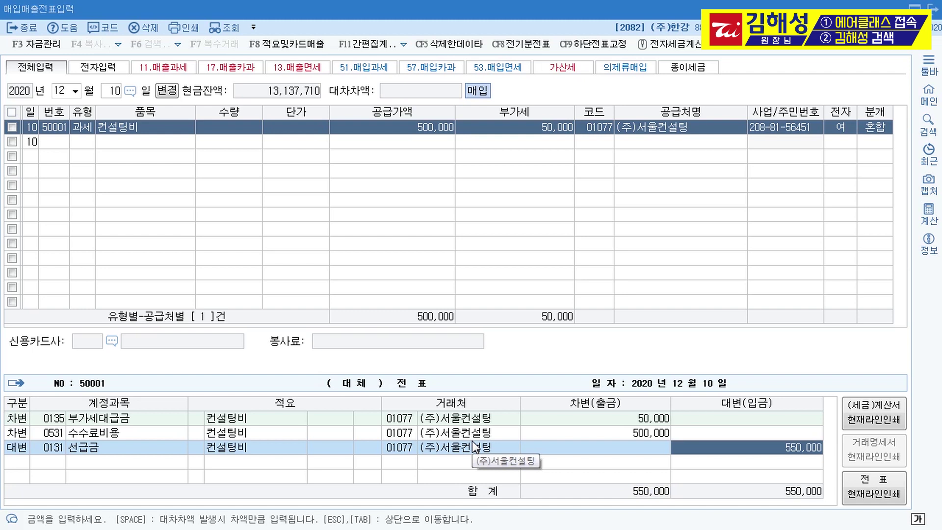
text(100000)
key(Return)
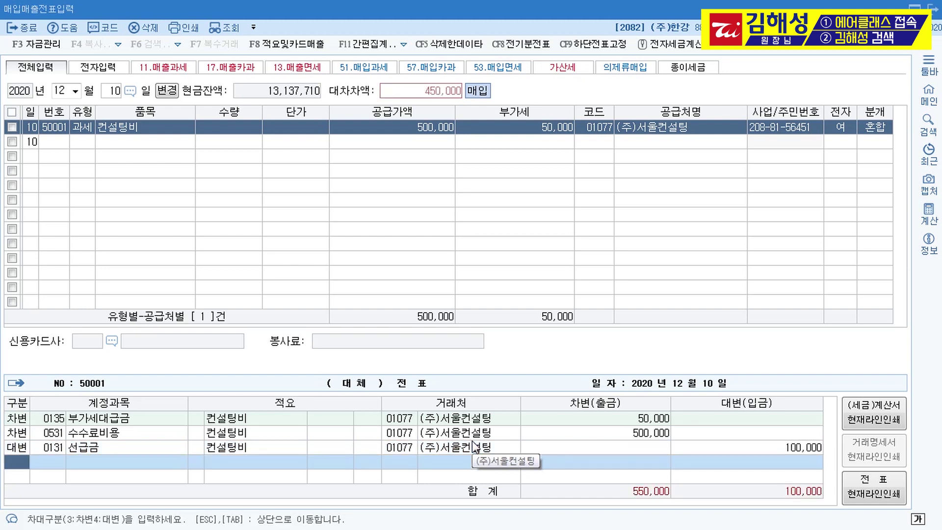
Add a credit line for 현금 (0101) of 450,000 and finish the December 10 voucher
text(4101)
key(Return)
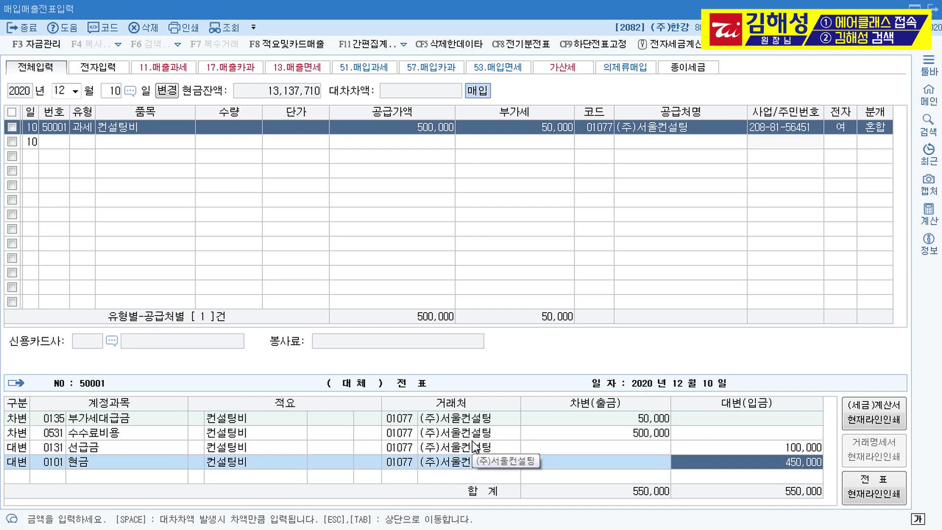
key(Return)
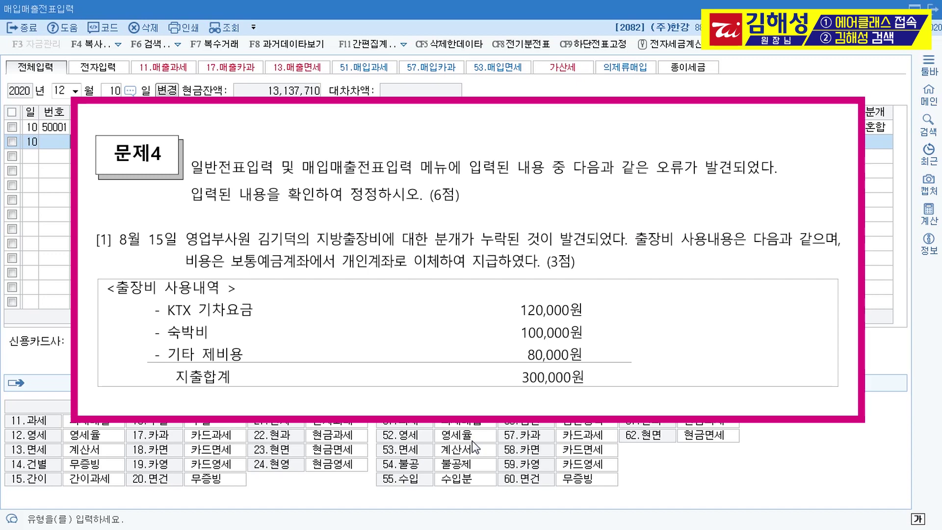
Open 일반전표입력 and set the voucher date to August 15
text(ㅇㅂ)
key(Return)
key(Return)
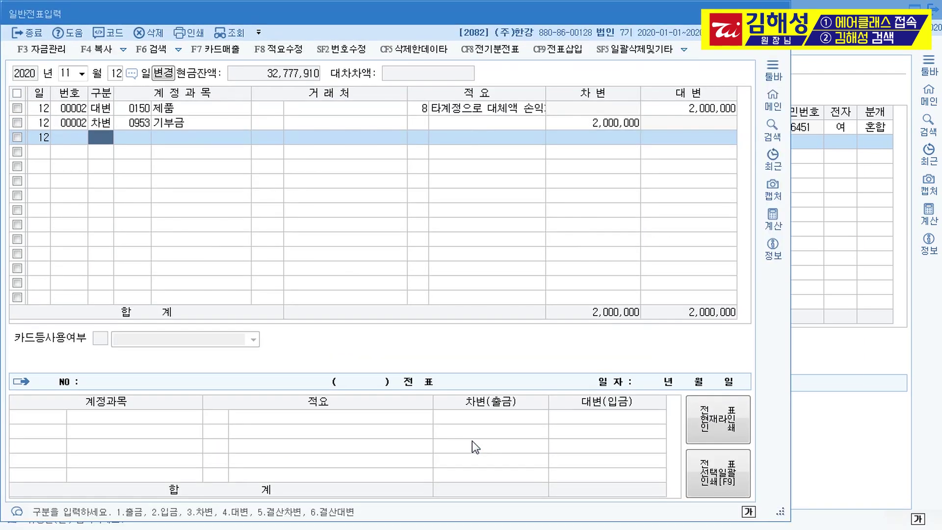
key(Escape)
key(Escape)
text(8)
key(Return)
text(15)
key(Return)
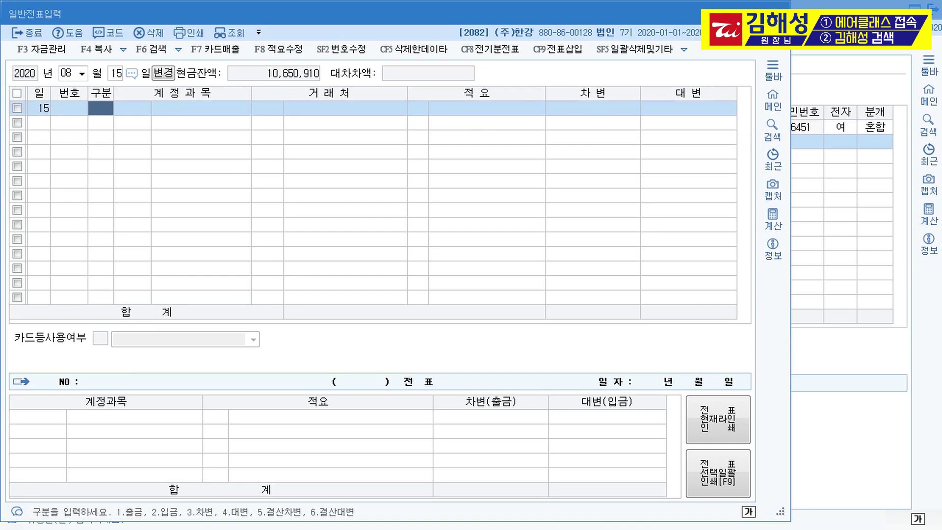
Enter an August 15 debit line for 여비교통비 (0812) of 300,000 without a trading partner
text(3)
key(Return)
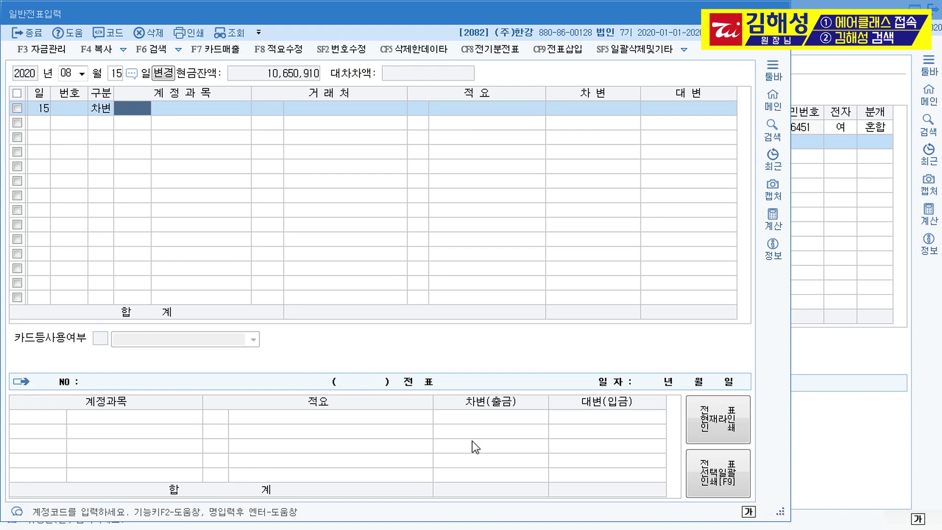
text(812)
key(Return)
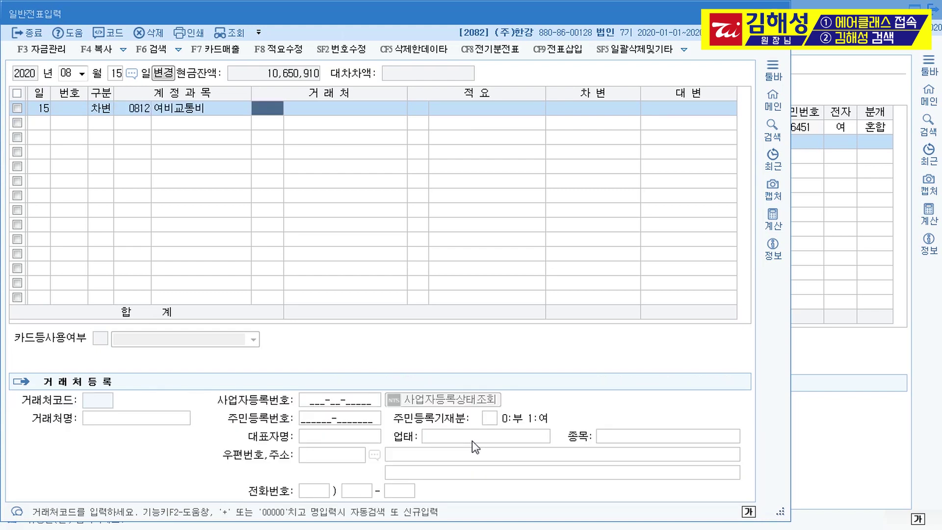
key(Return)
key(Return)
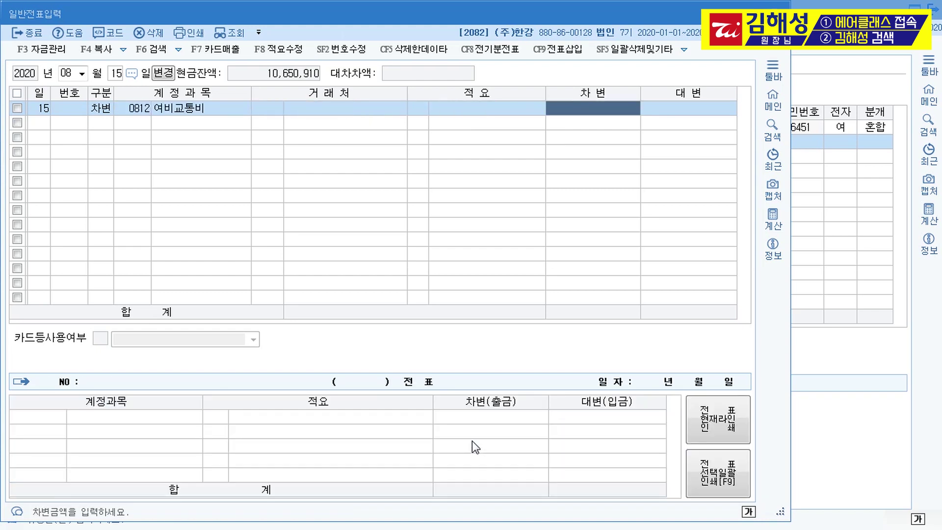
text(300000)
key(Return)
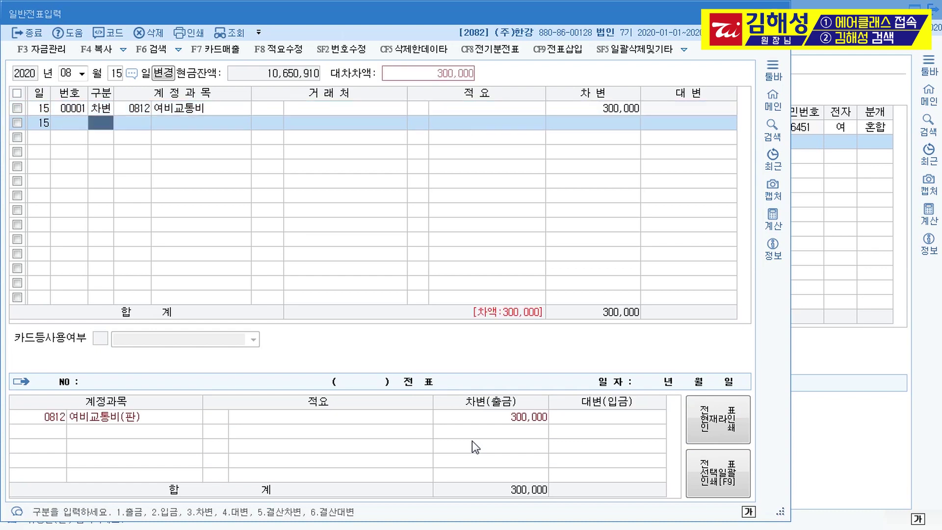
Add a balancing August 15 credit line for 보통예금 (0103) of 300,000
text(4)
key(Return)
text(103)
key(Return)
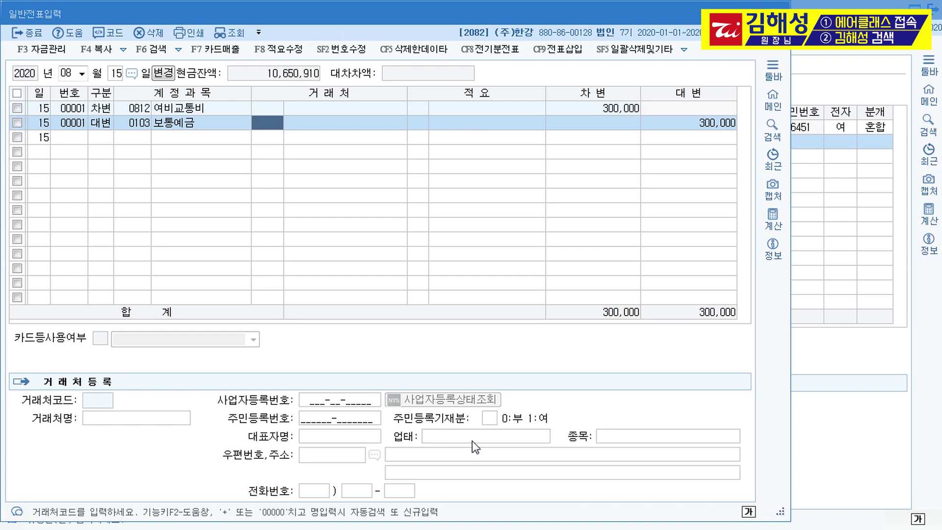
key(Down)
Display the September 15 entries in 일반전표입력 to check the vouchers recorded there
key(Escape)
key(shift+Tab)
text(09)
key(Return)
key(Return)
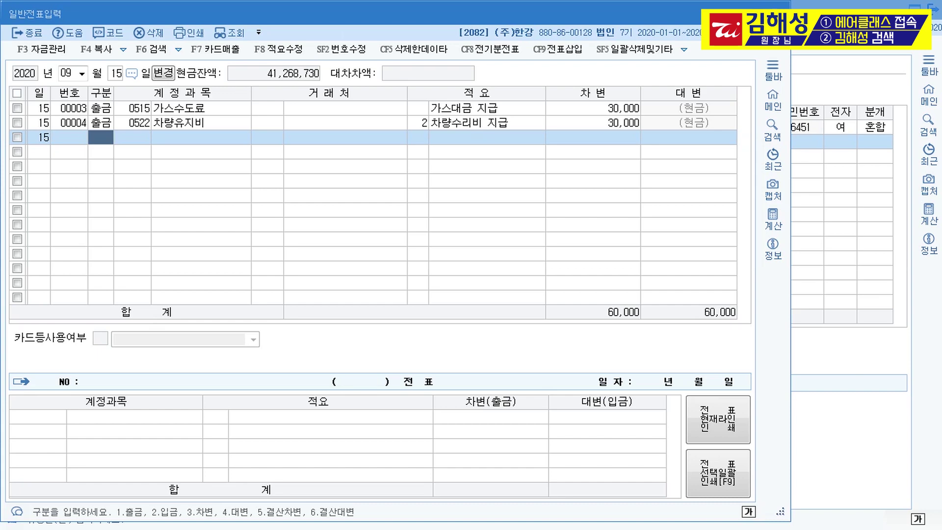
Open 매입매출전표입력, set the date to September 15, and select the 비품처분 sales voucher
key(ctrl+f)
text(매입)
key(Return)
key(Return)
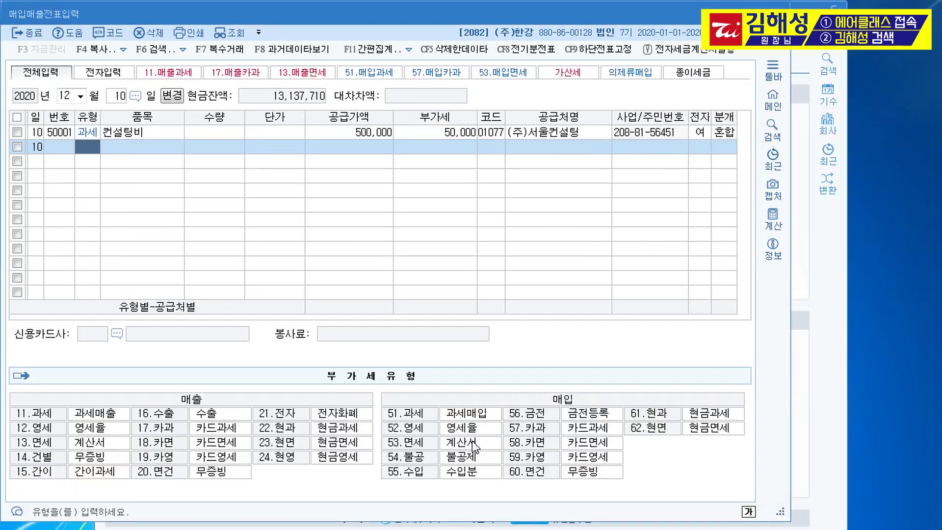
text(09)
key(Return)
text(15)
key(Return)
key(Up)
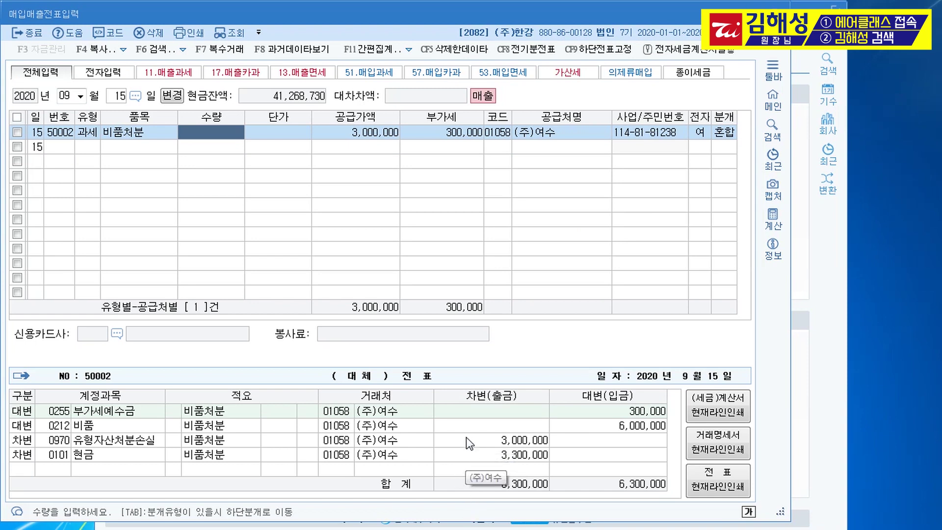
Delete the 유형자산처분손실 and 현금 debit lines from the September 15 비품처분 voucher's journal
click(638, 430)
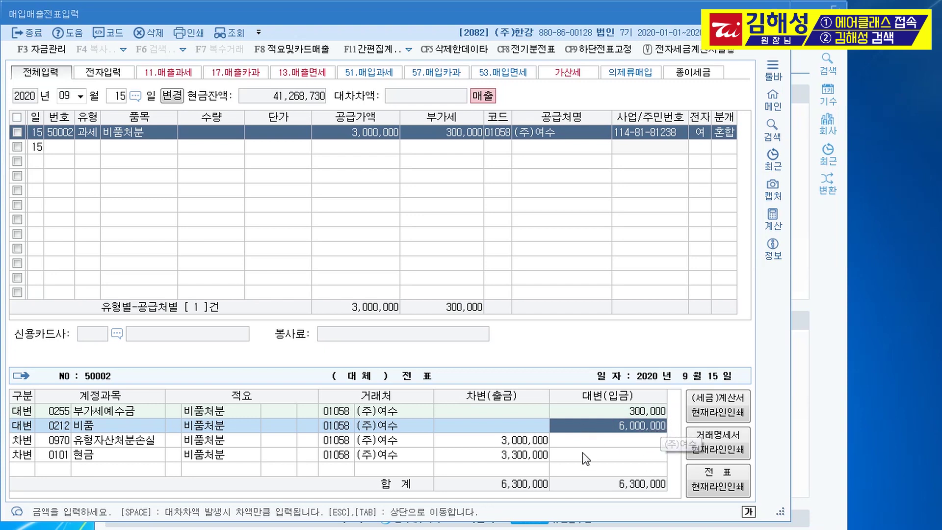
click(137, 438)
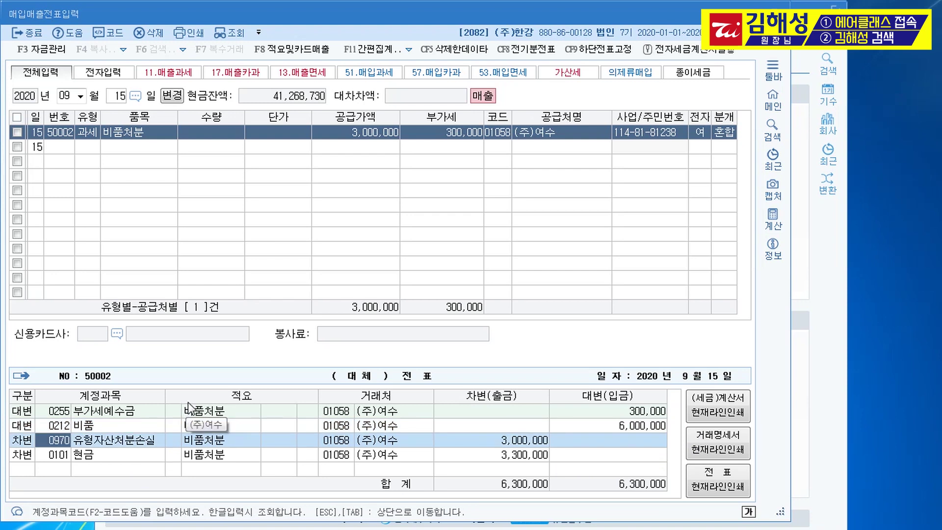
key(F5)
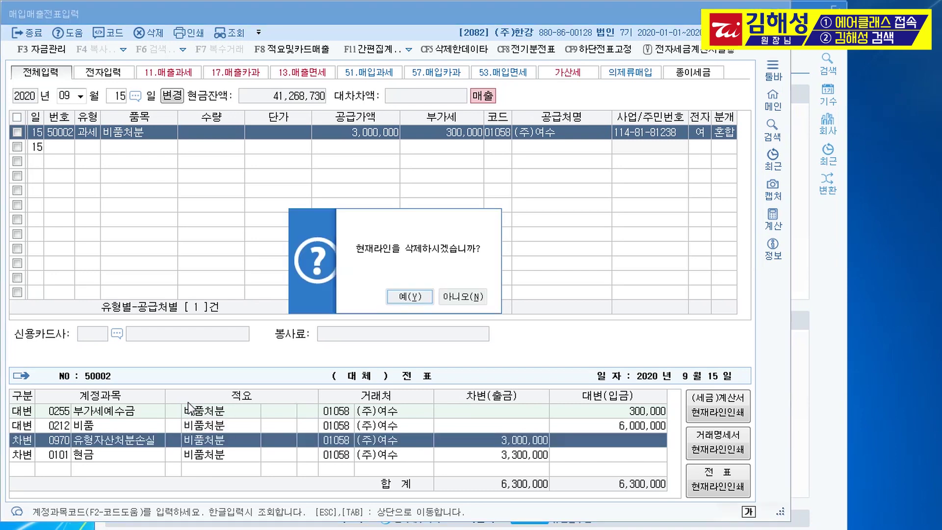
key(Return)
key(F5)
key(Return)
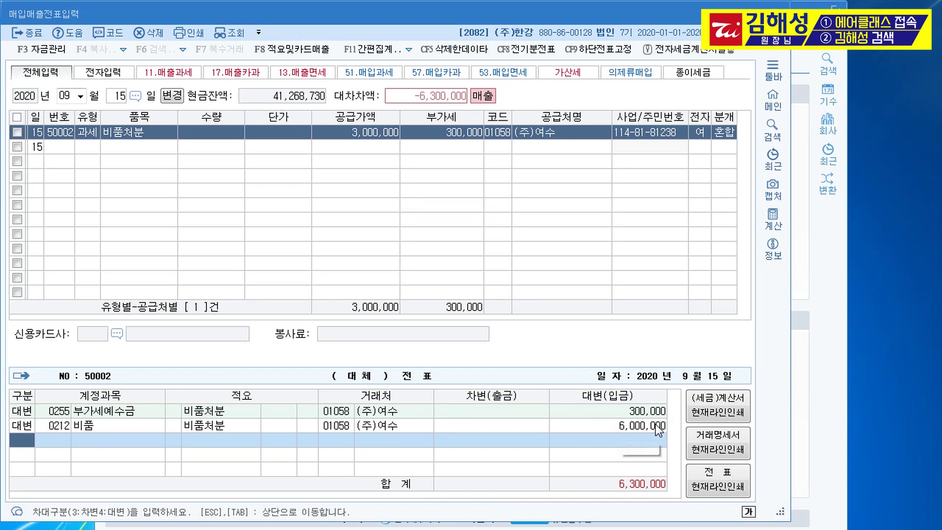
Add a debit line for 감가상각누계액 (0213) of 3,500,000 to the September 15 비품처분 voucher
text(3213)
key(Return)
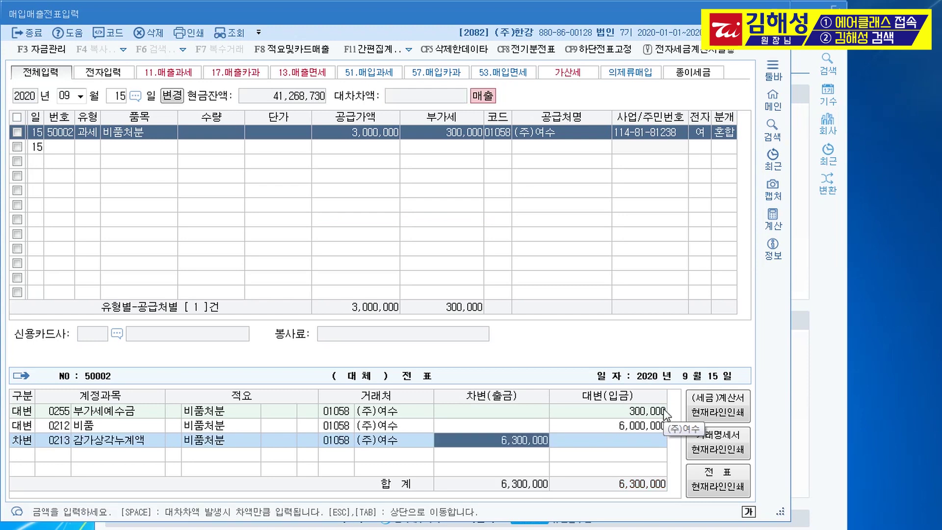
text(3500000)
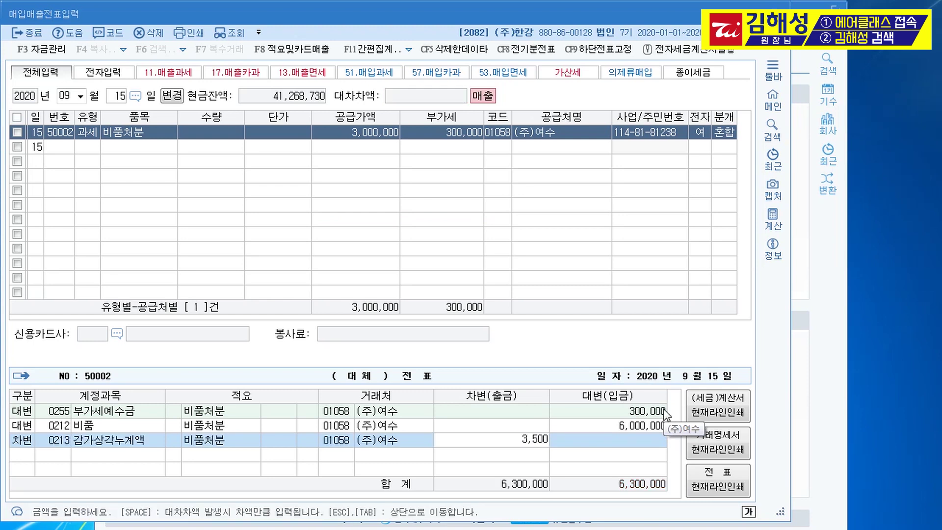
key(Return)
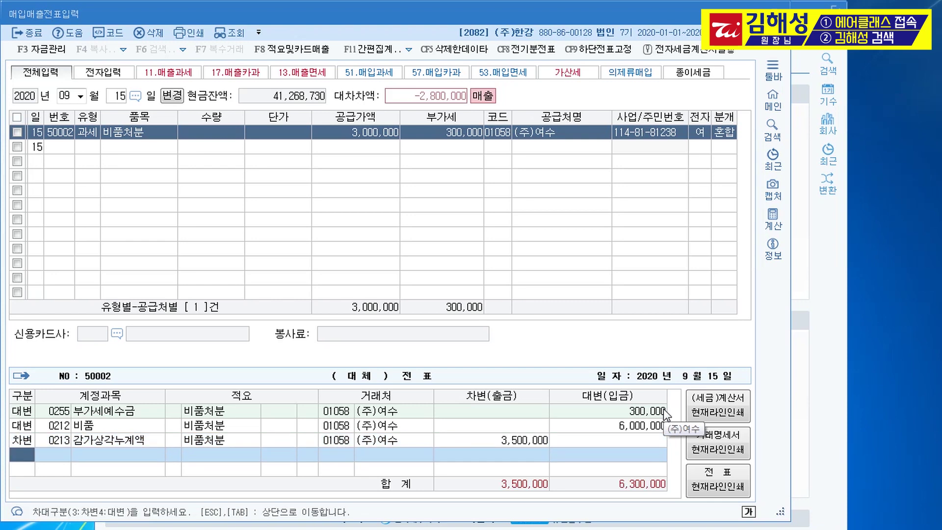
Add a debit line for 현금 (0101) of 3,300,000 to the September 15 비품처분 voucher
text(3)
text(101)
key(Return)
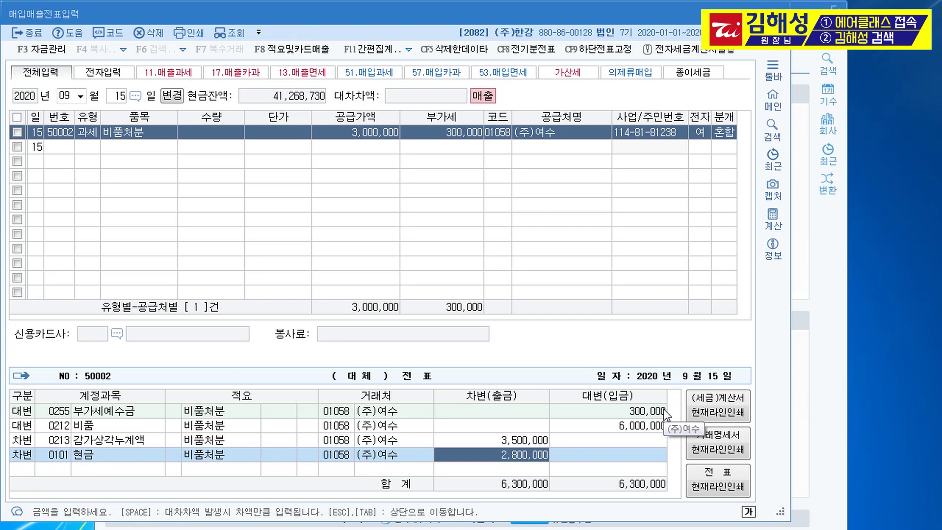
text(3300000)
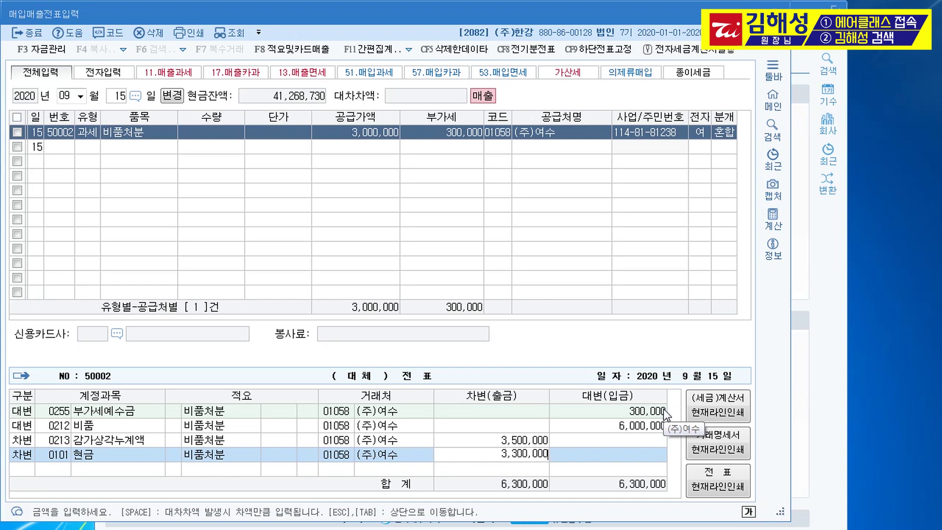
key(Return)
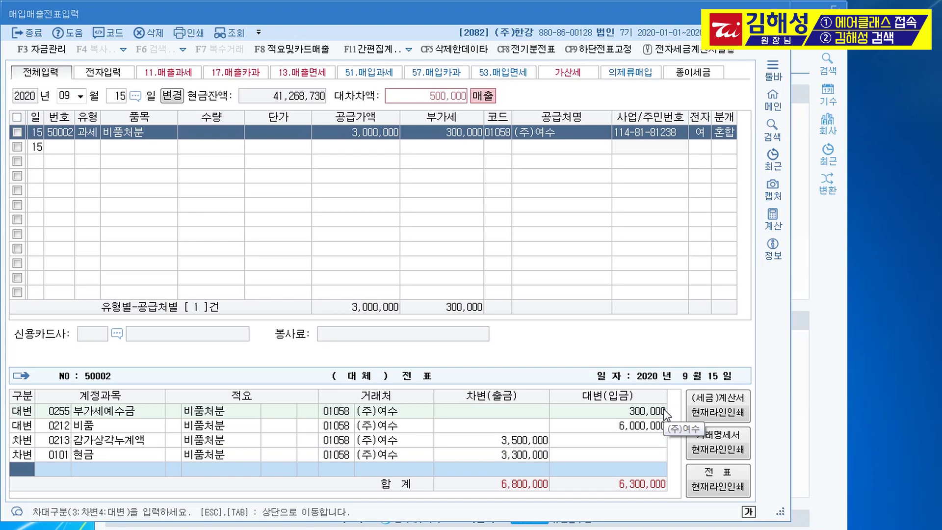
Balance the 비품처분 voucher with a credit line for 유형자산처분이익 (0914) of 500,000
key(ctrl)
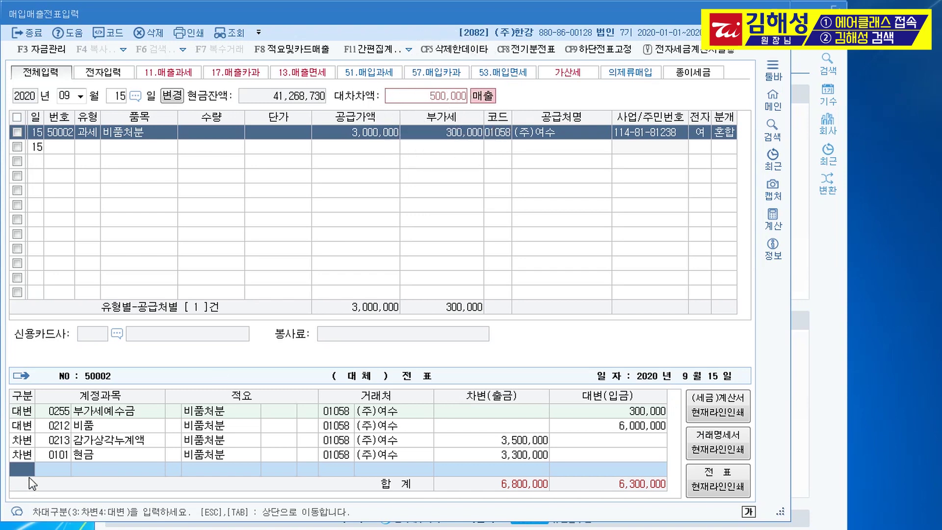
text(4)
text(유형)
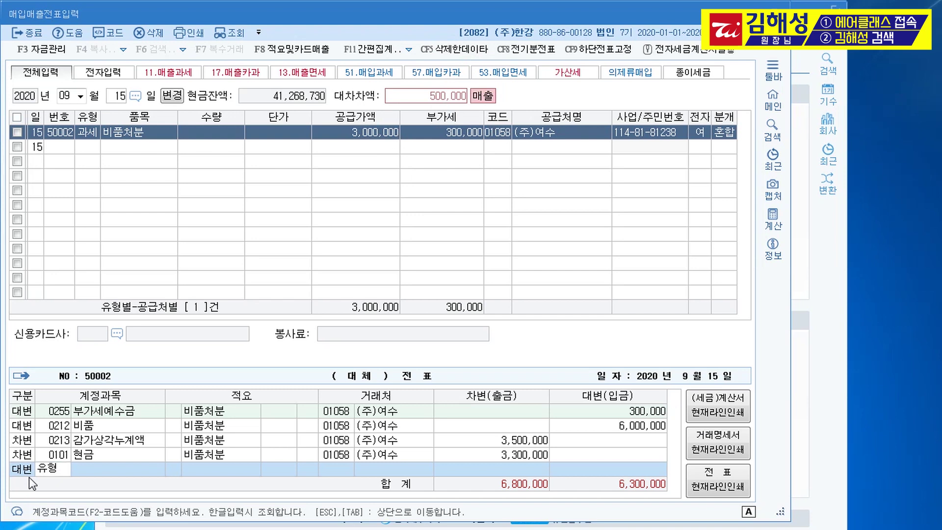
key(Return)
key(Return)
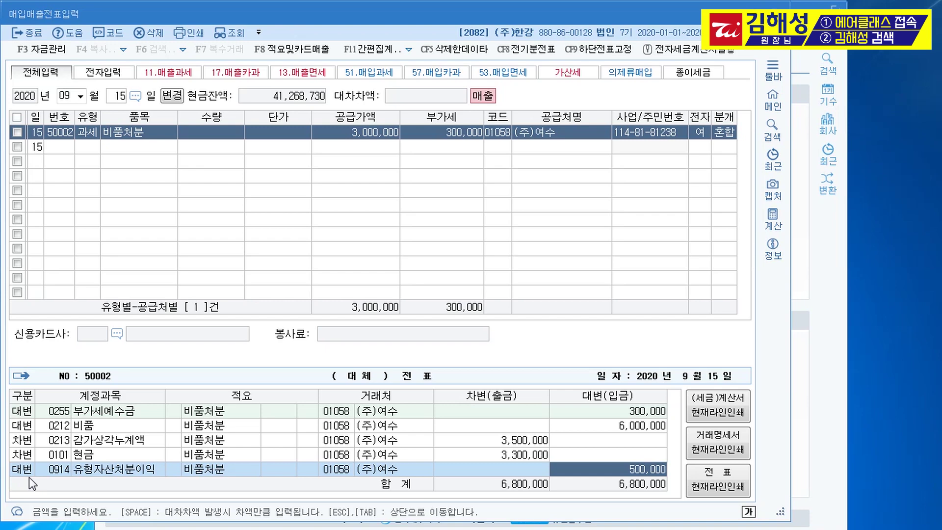
key(Return)
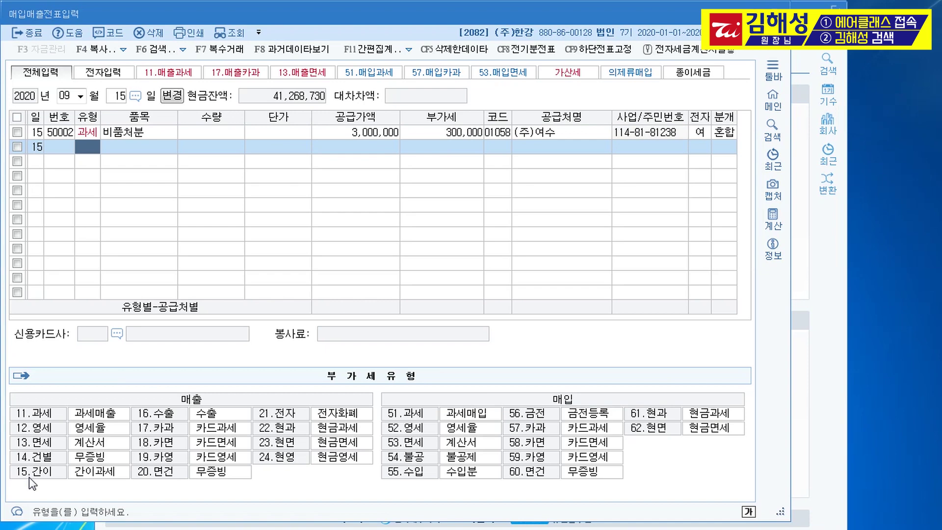
Return to 일반전표입력 and set the entry date to December 31
key(Escape)
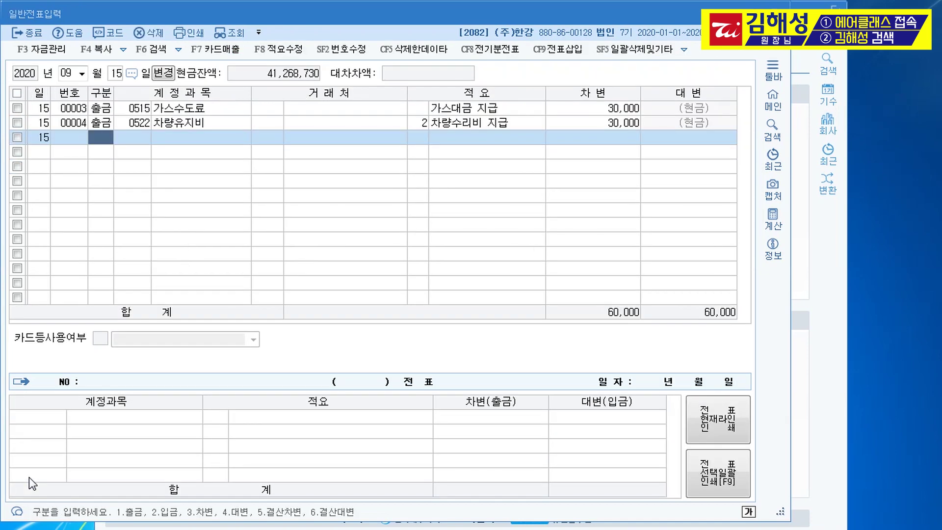
key(shift+Tab)
text(12)
key(Return)
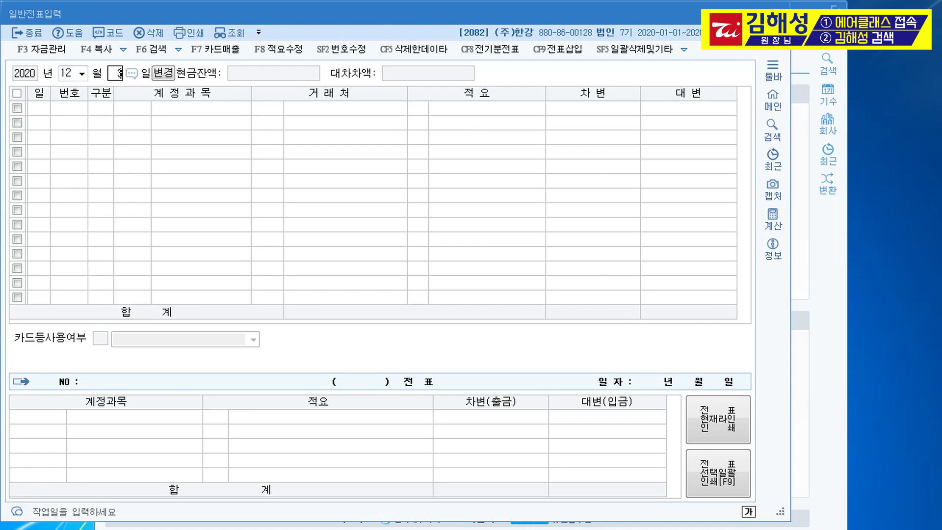
text(31)
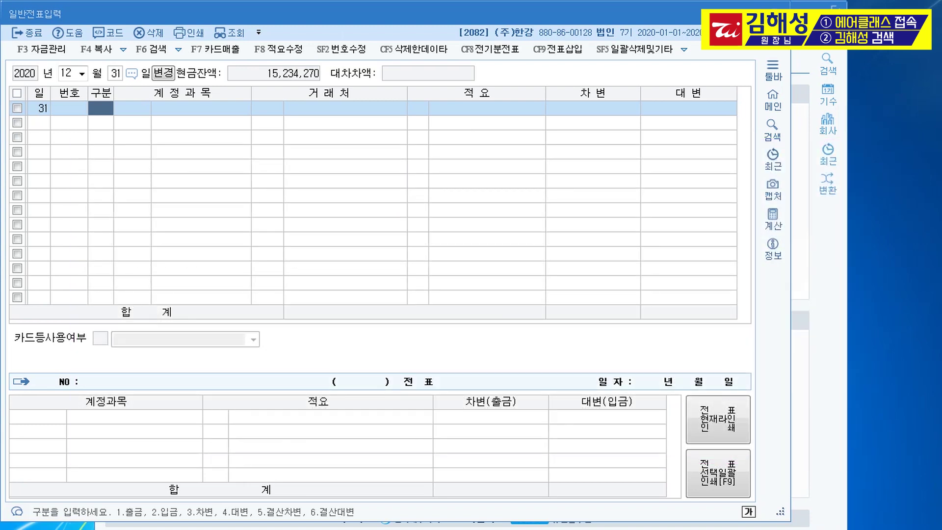
Enter a December 31 credit line for 외화환산이익 (0910) of 500,000 without a counterparty or description
text(4)
key(Return)
text(외화)
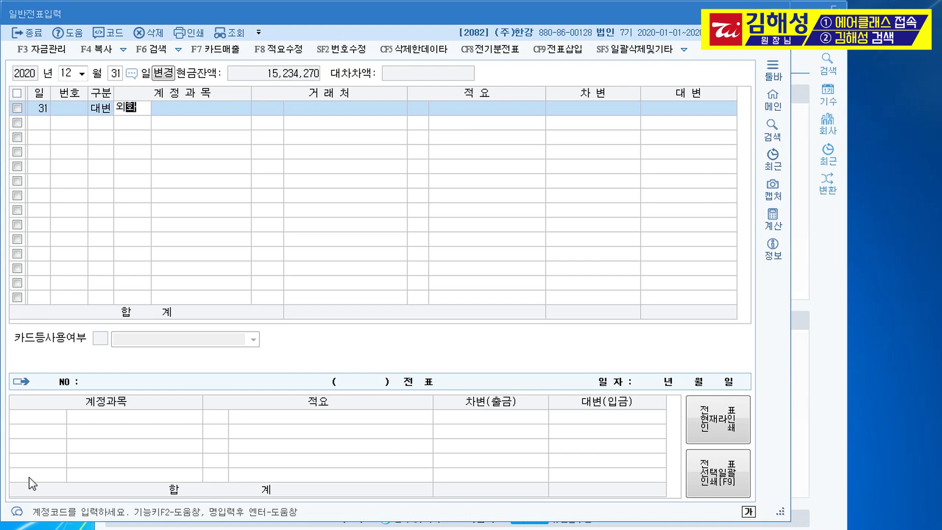
key(Return)
key(Down)
key(Return)
key(Return)
key(Return)
key(Return)
key(Return)
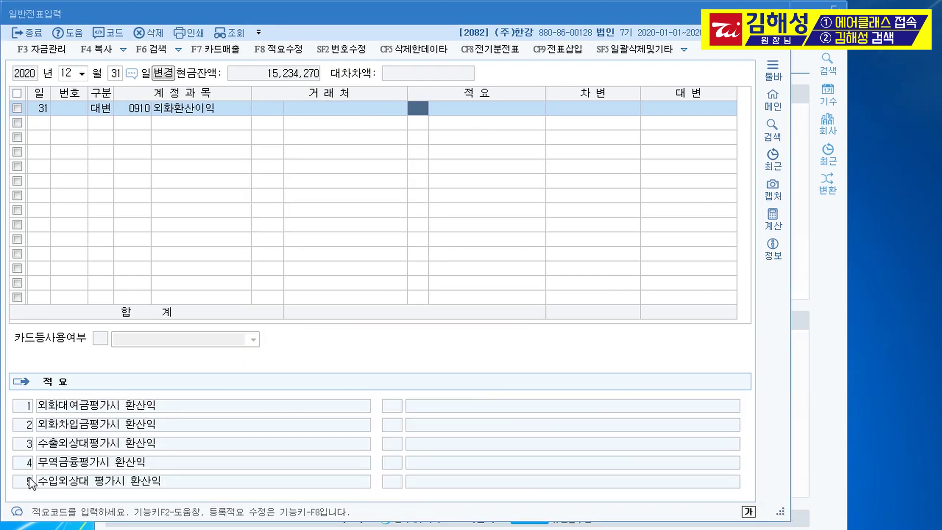
text(500000)
key(Return)
Add the matching 500,000 debit line for 외상매입금 (0251) with counterparty 코메리사 (01049)
text(3)
key(Return)
text(251)
key(Return)
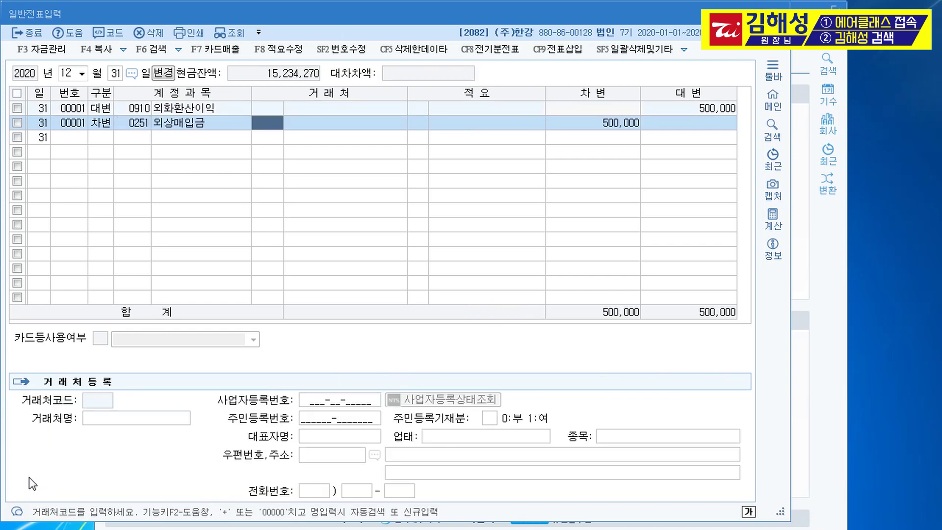
text(코)
key(Return)
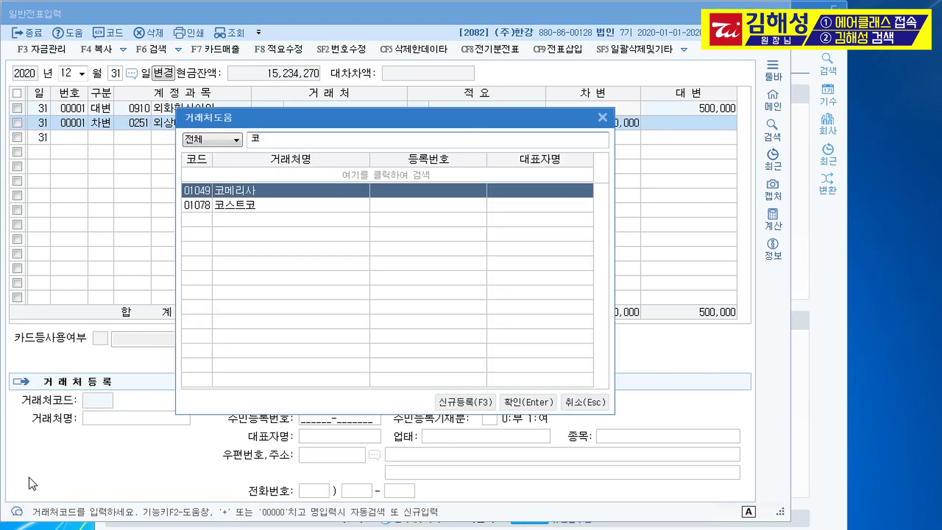
key(Return)
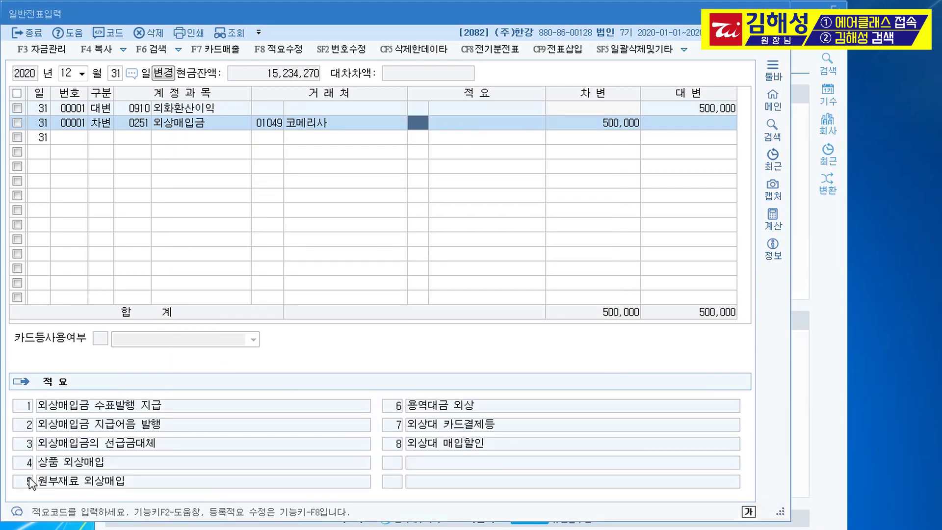
key(Return)
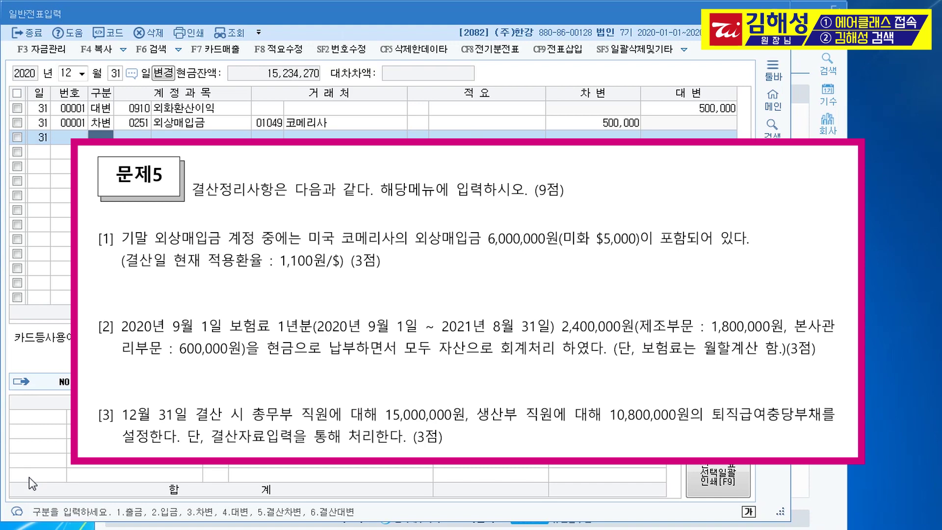
Enter a December 31 credit line for 선급비용 (0133) of 800,000
text(4)
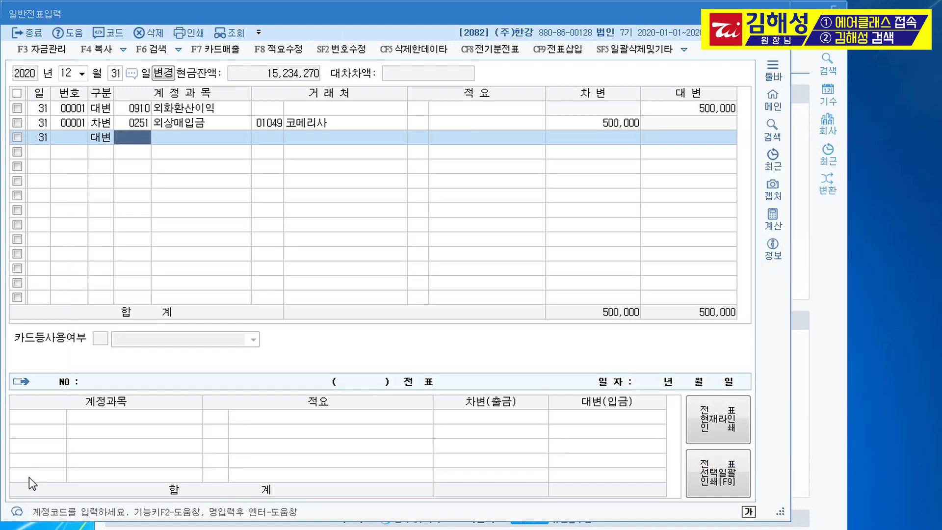
text(선급비)
key(Return)
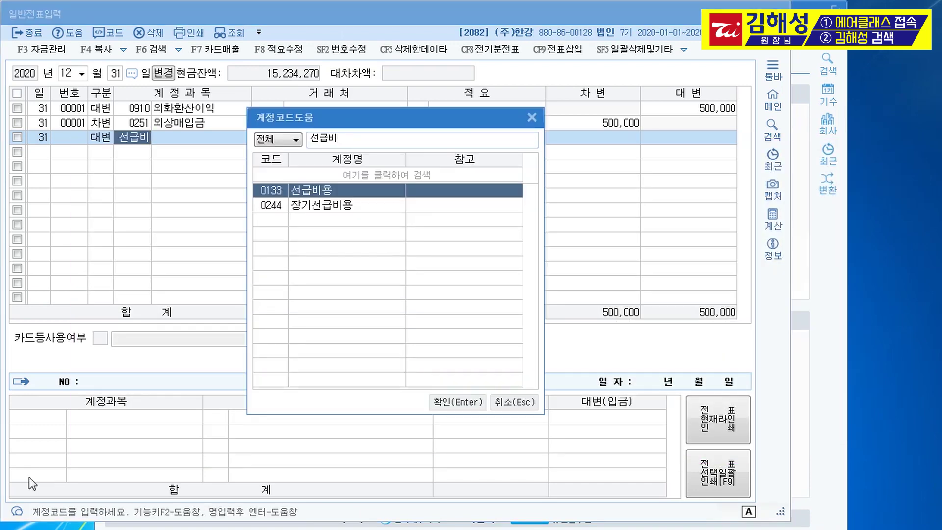
key(Return)
key(Return)
key(Return)
text(800000)
key(Return)
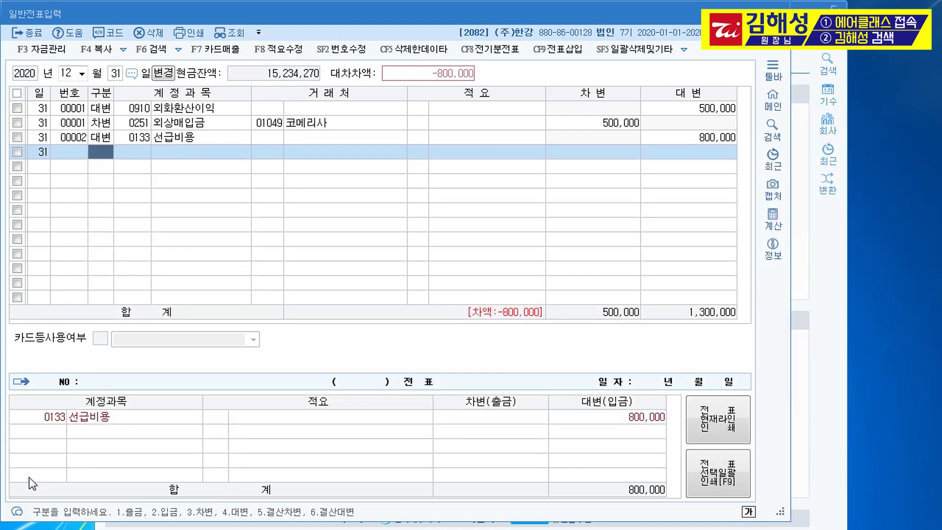
Add a debit line for manufacturing 보험료 (0521) of 600,000 to the 선급비용 voucher
text(3)
key(Return)
text(0521)
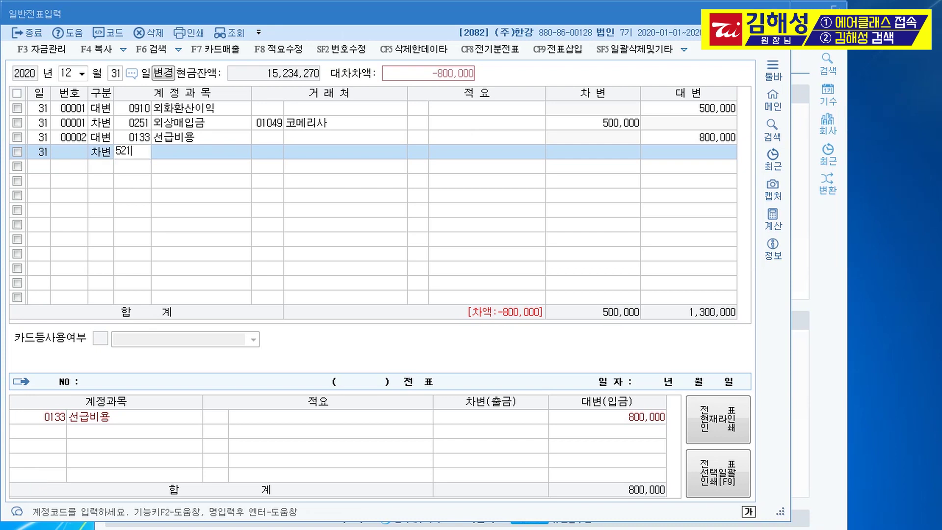
key(Return)
key(Return)
key(Return)
text(600000)
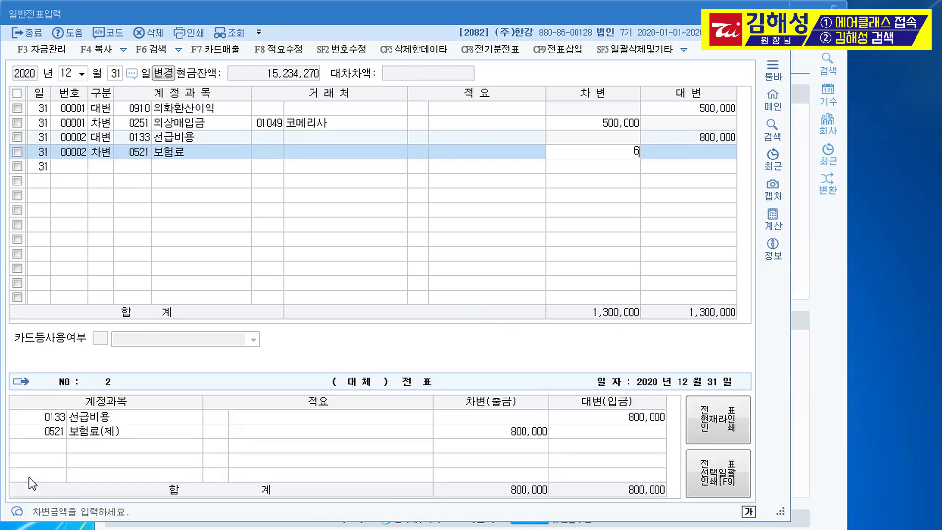
key(Return)
key(Return)
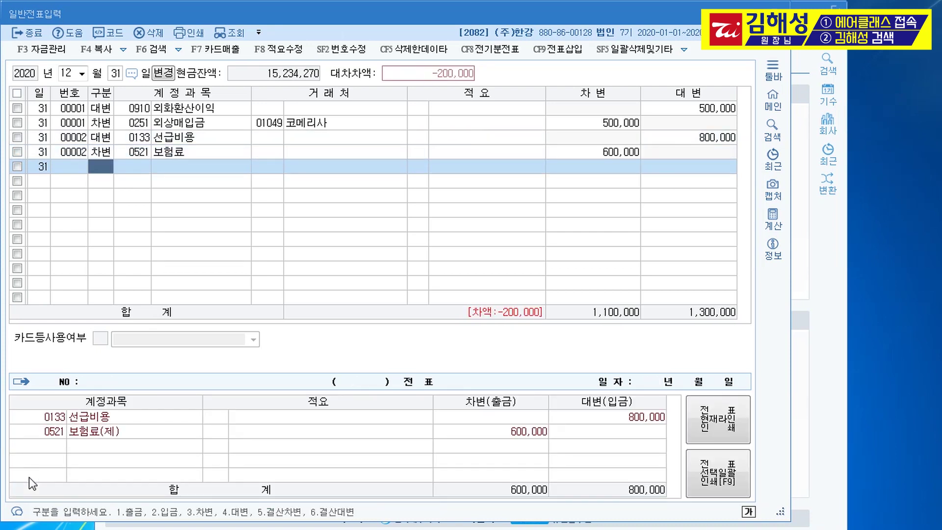
Add a debit line for administrative 보험료 (0821) of 200,000 to balance the 선급비용 voucher
text(3)
key(Return)
text(0821)
key(Return)
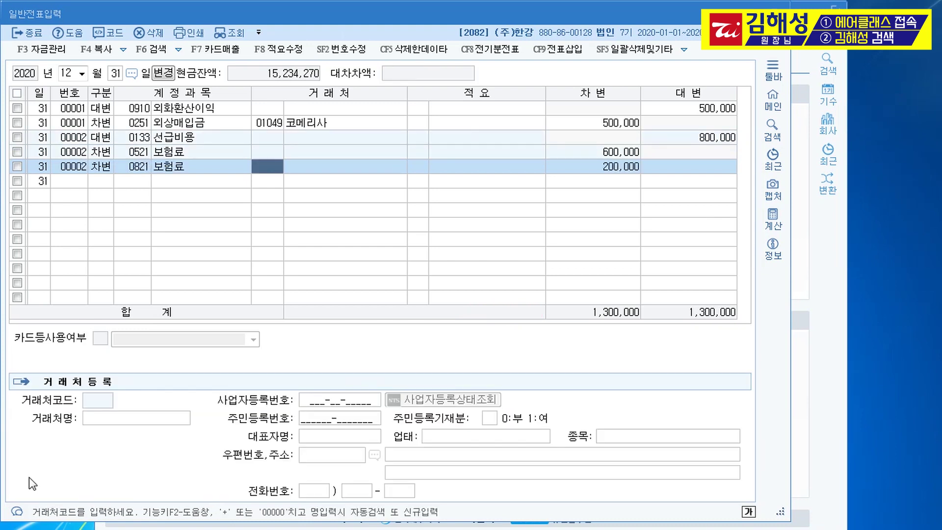
key(Return)
key(Return)
key(Return)
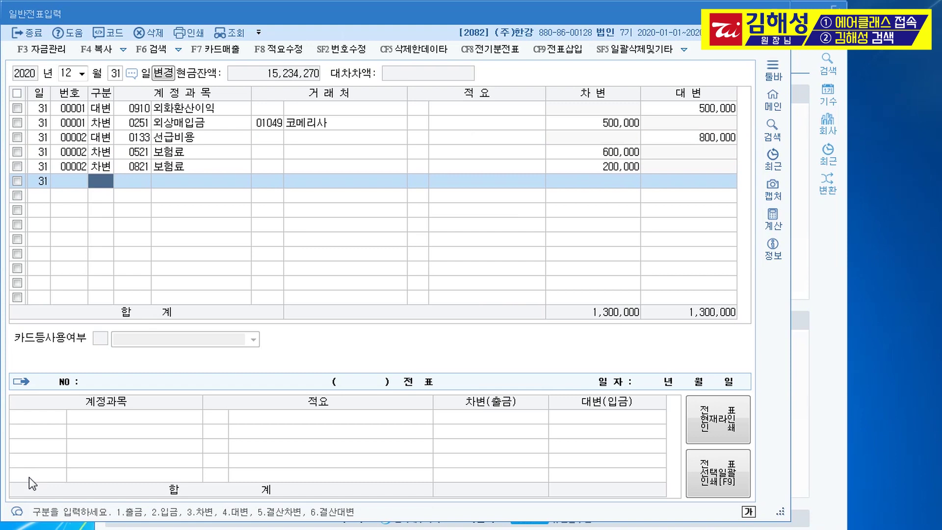
Review the accounts and debit amounts of the two 보험료 lines in the December 31 voucher
key(Up)
key(Up)
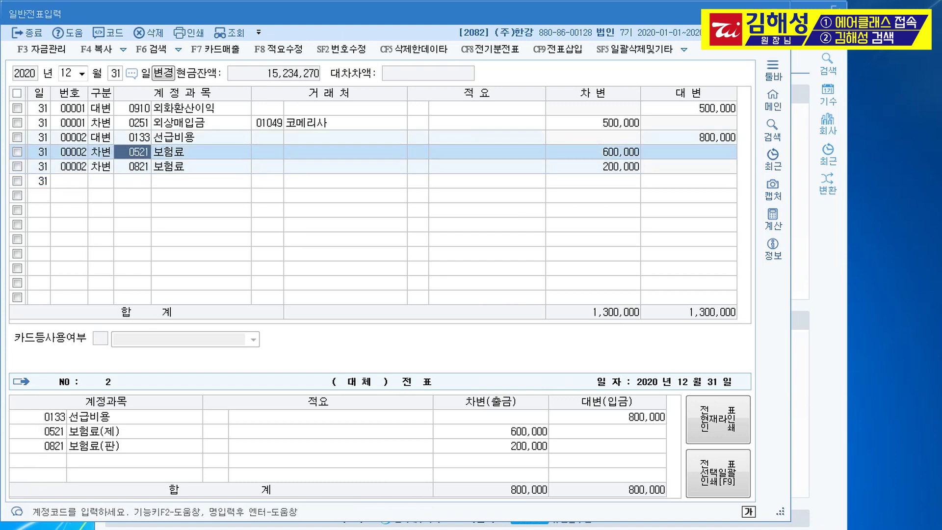
key(Return)
key(Return)
key(Return)
key(Return)
key(Down)
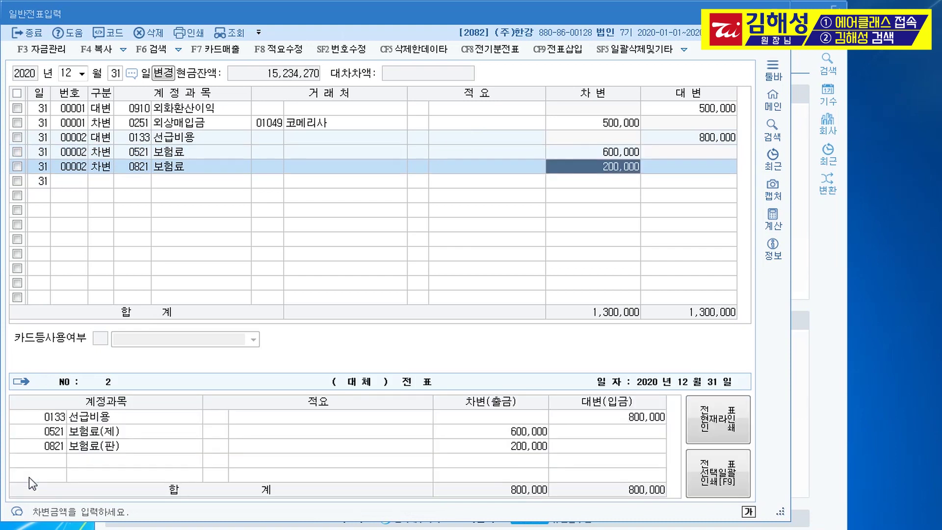
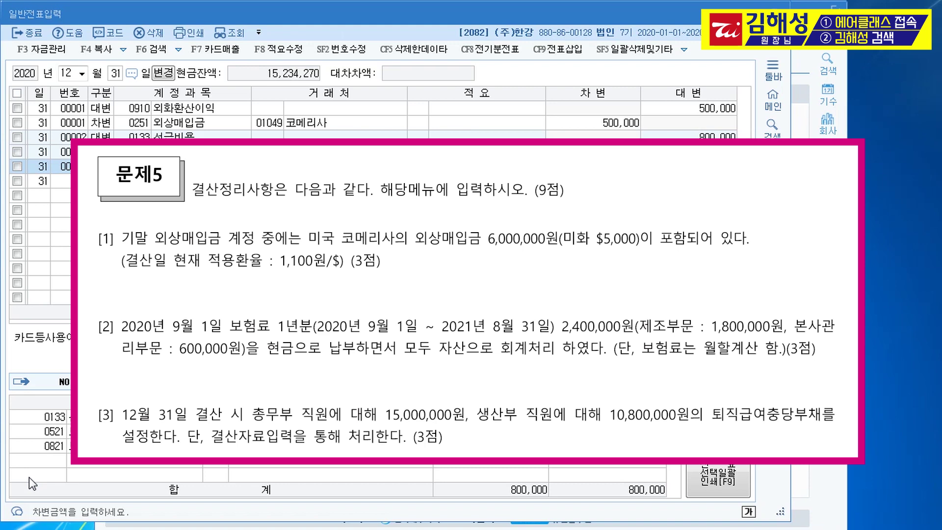
Open 결산자료입력 for the period January to December 2020
key(ctrl+Return)
text(ㄱㅅ)
key(Down)
key(Return)
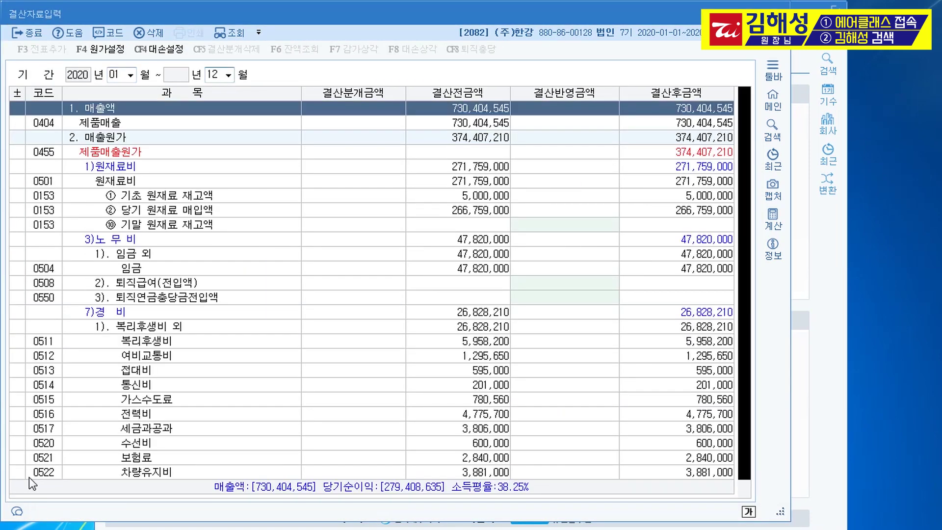
Set the 결산반영금액 of the manufacturing 퇴직급여(전입액) row (0508) under 노무비 to 10,800,000
click(445, 286)
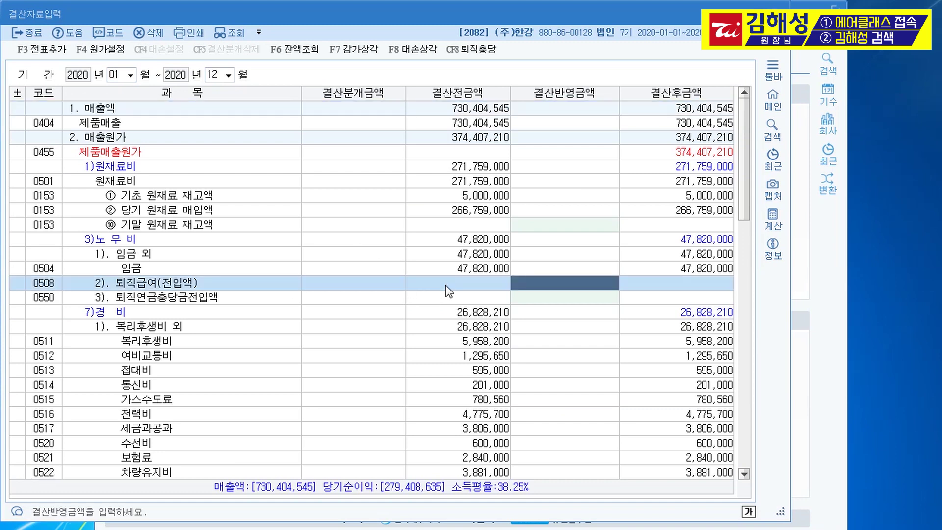
text(10800000)
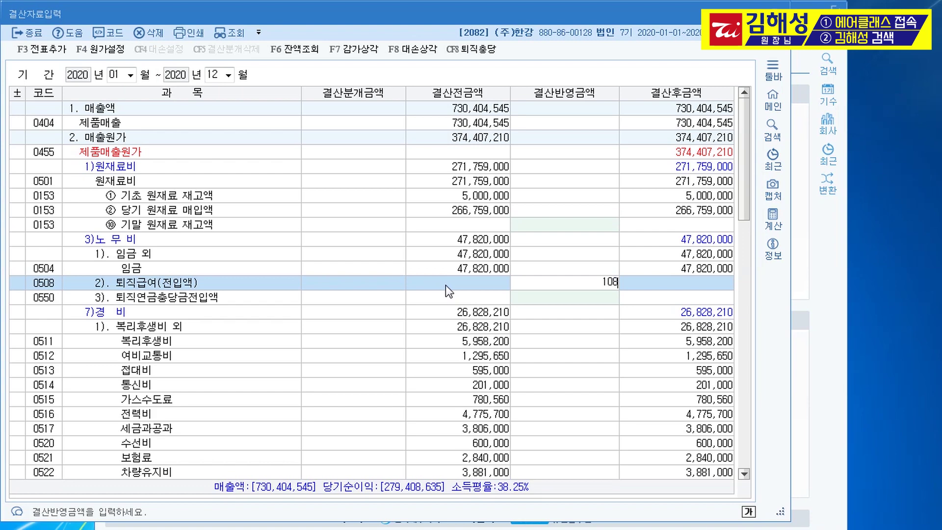
key(Return)
Set the 결산반영금액 of the 판매비와 일반관리비 퇴직급여(전입액) row (0806) to 15,000,000
scroll(381, 299, down, 8)
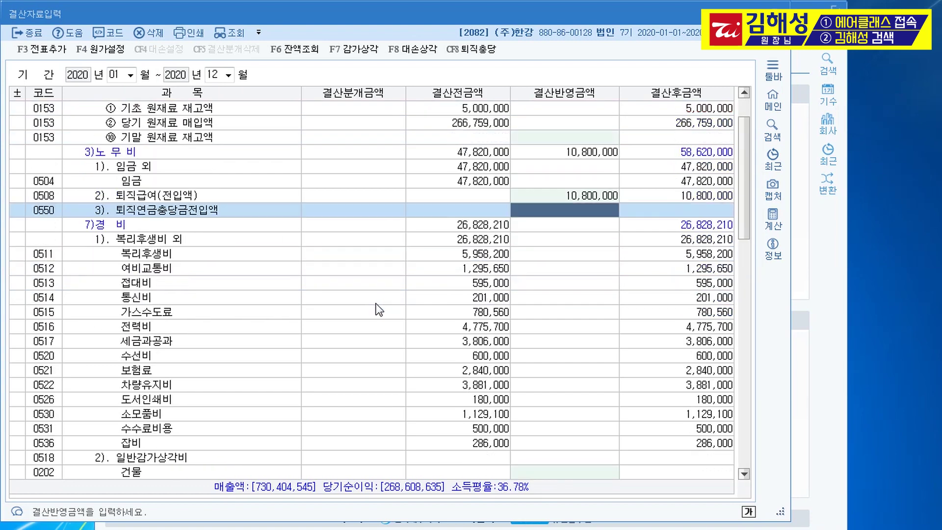
scroll(378, 308, down, 2)
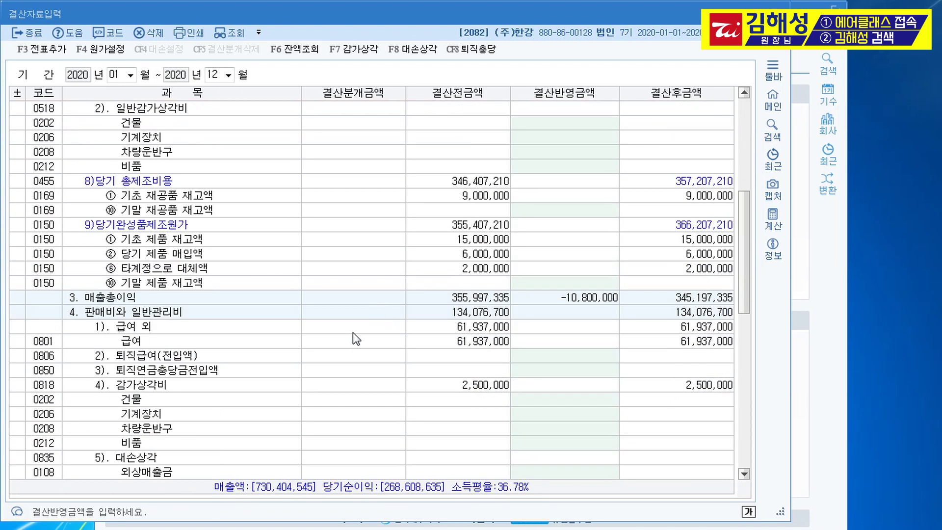
click(319, 360)
text(15000000)
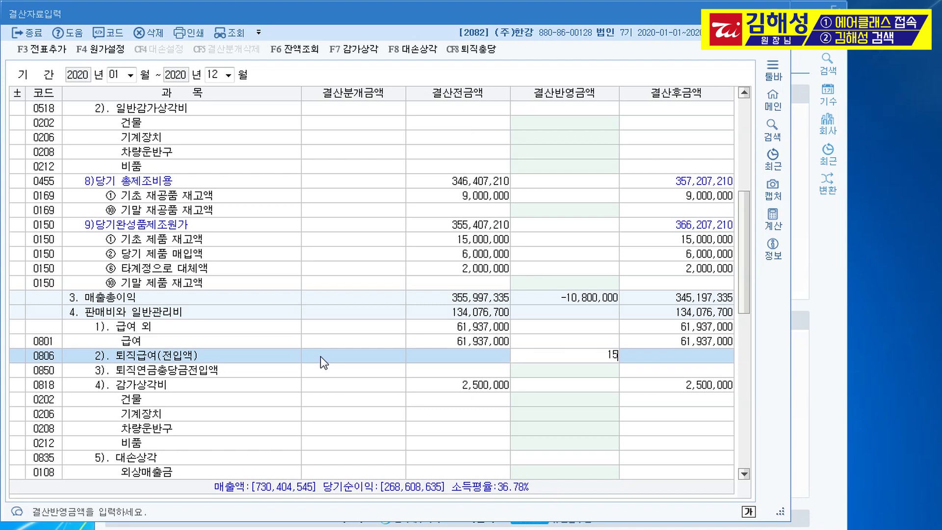
key(Return)
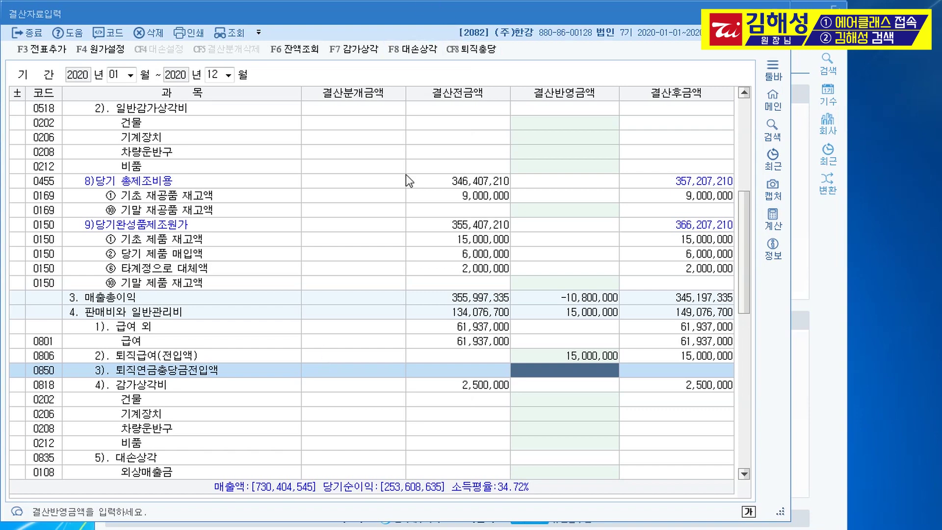
Recheck the administrative and manufacturing 퇴직급여(전입액) amounts and add the automatic closing voucher for them
click(563, 359)
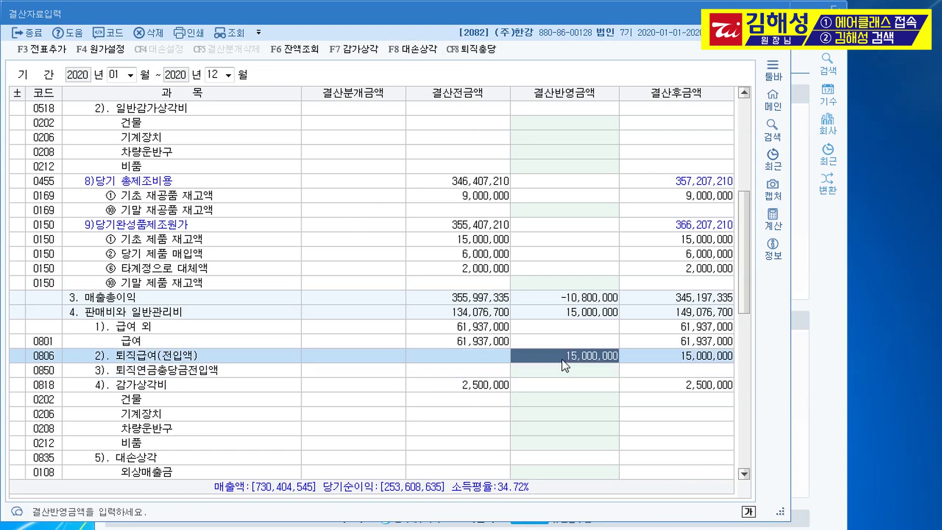
scroll(561, 360, up, 6)
scroll(564, 365, up, 1)
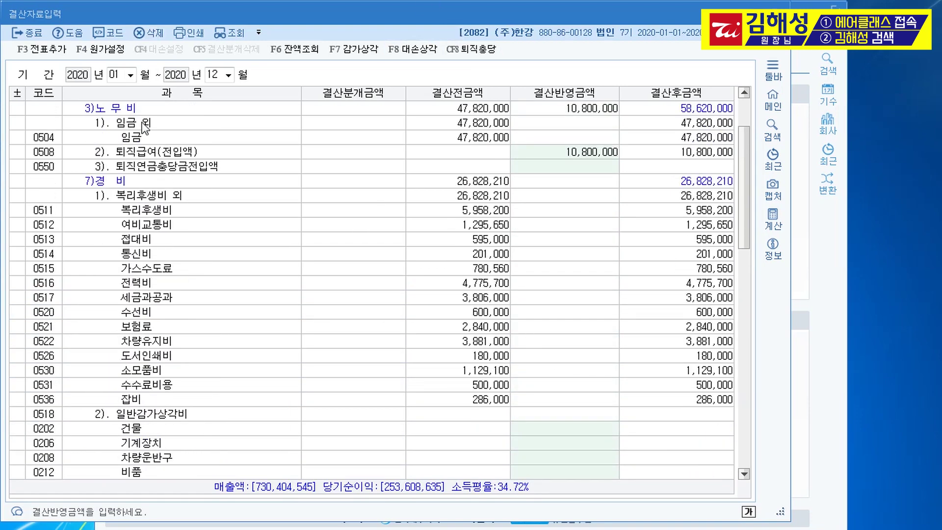
click(570, 147)
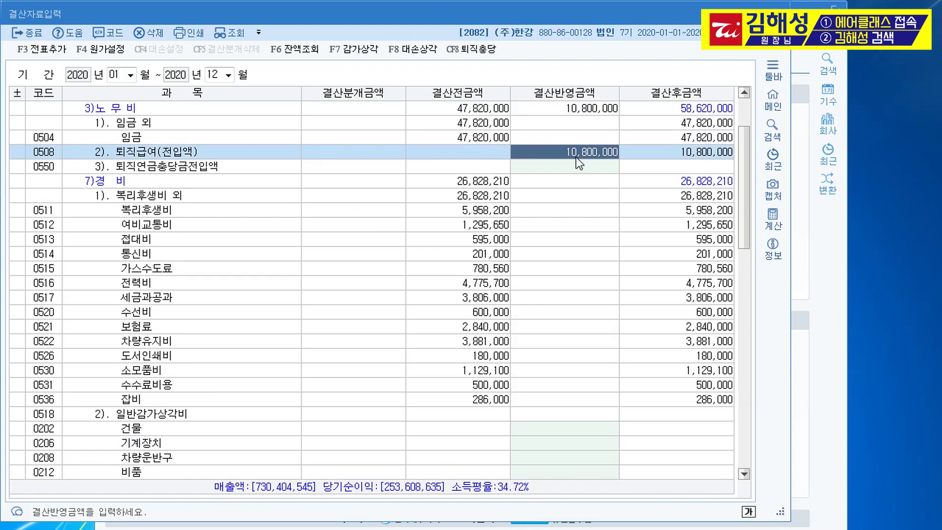
click(49, 51)
click(439, 289)
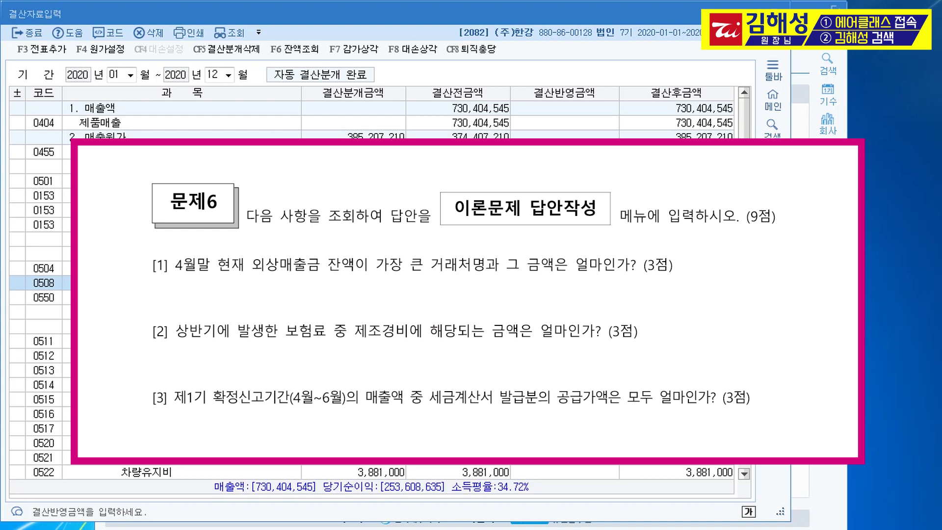
Find and open the 거래처원장 ledger
key(ctrl+f)
text(ㄱㄹㅊ)
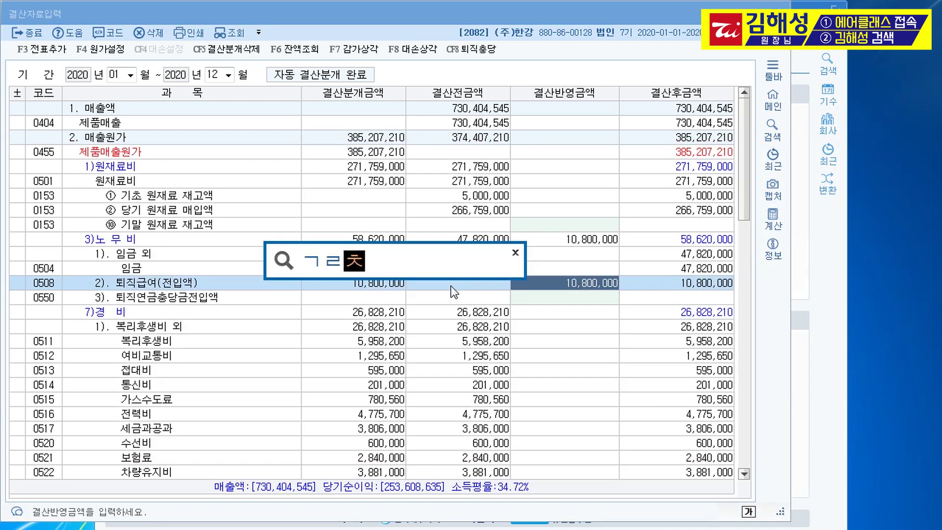
key(Return)
key(Down)
key(Down)
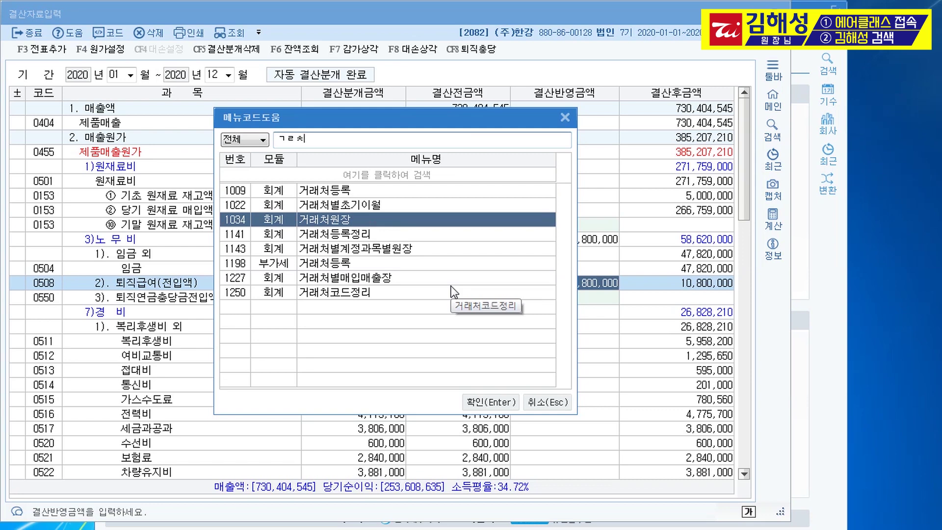
key(Return)
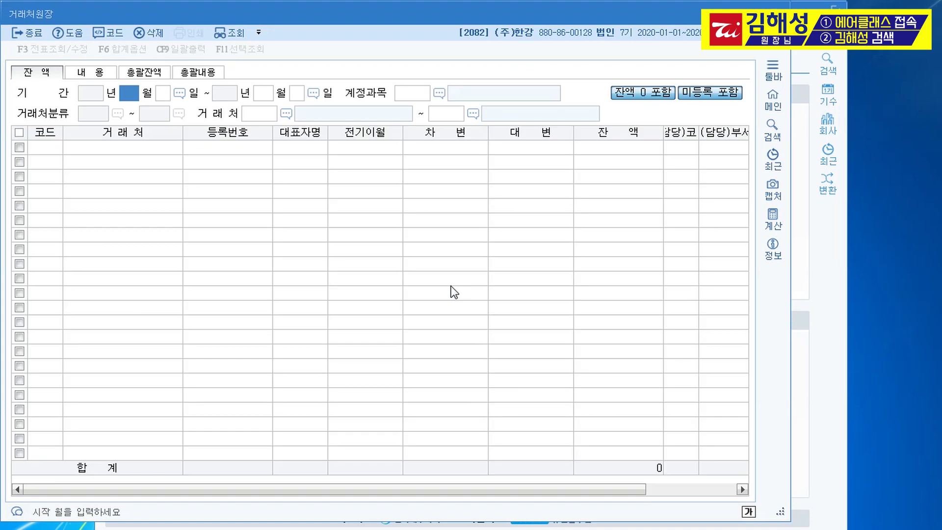
Query the 외상매출금 (0108) balances of all 거래처 for April 30, 2020
text(4)
key(Return)
text(30)
key(Return)
text(4)
key(Return)
text(30)
key(Return)
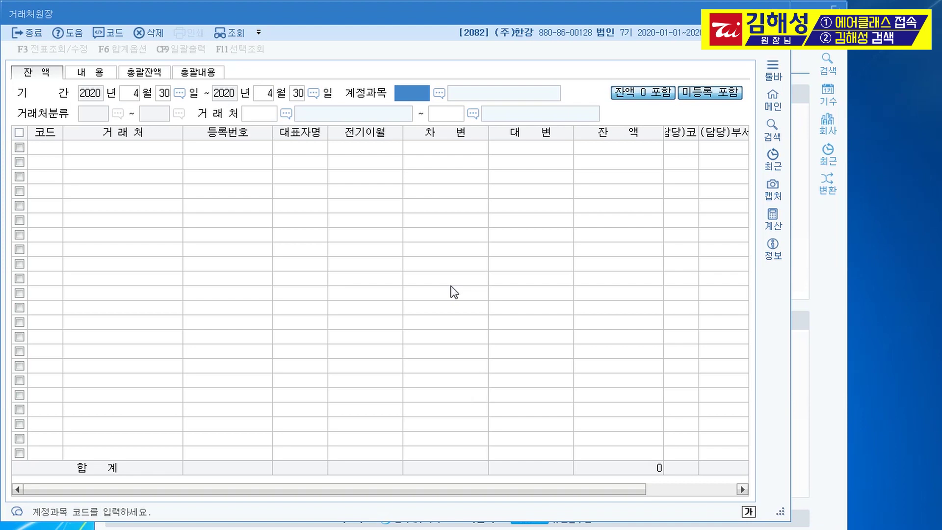
text(108)
key(Return)
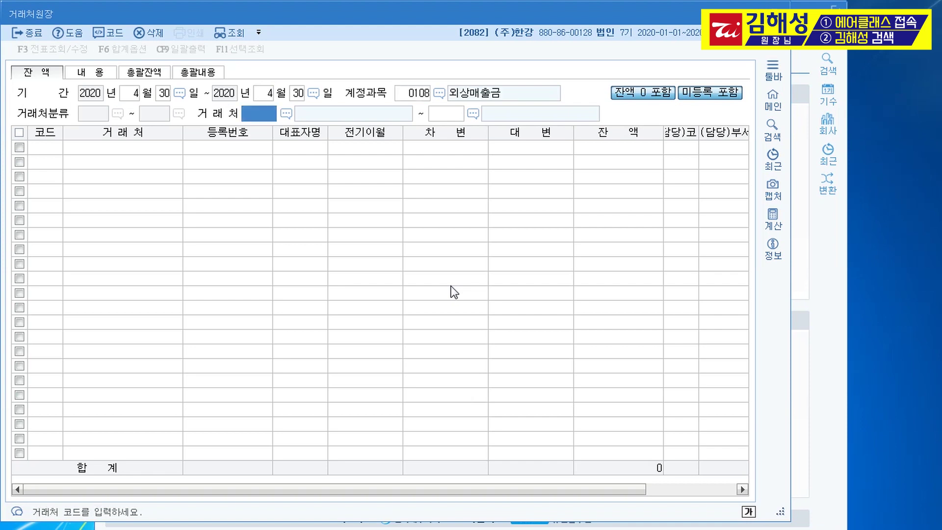
key(Return)
key(Return)
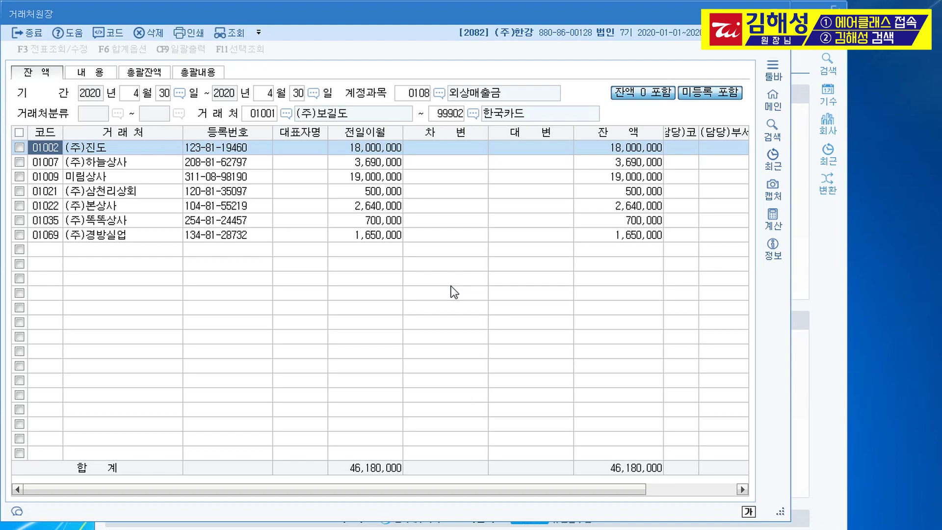
Move the query's start date to January 1 and list the 외상매출금 balances of all 거래처 again
click(127, 98)
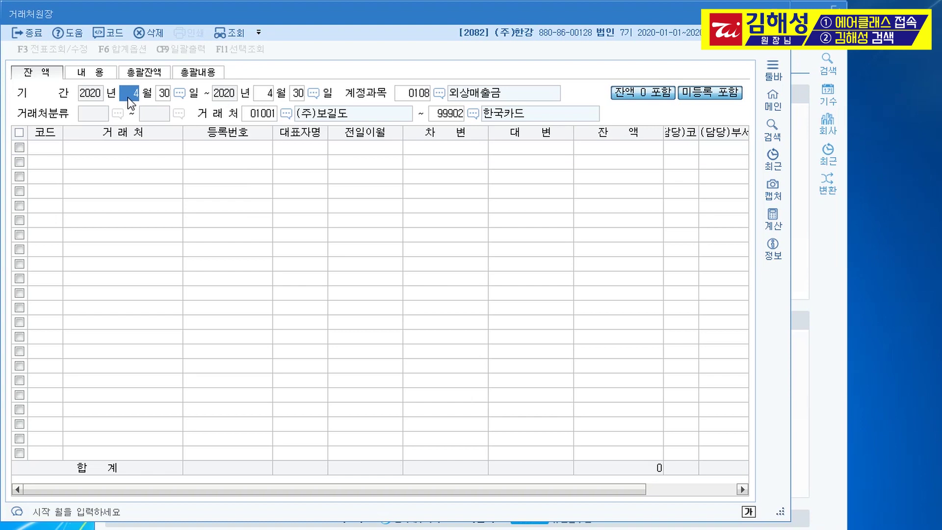
text(1)
key(Return)
text(1)
key(Return)
key(Return)
key(Return)
key(Return)
key(Return)
key(Return)
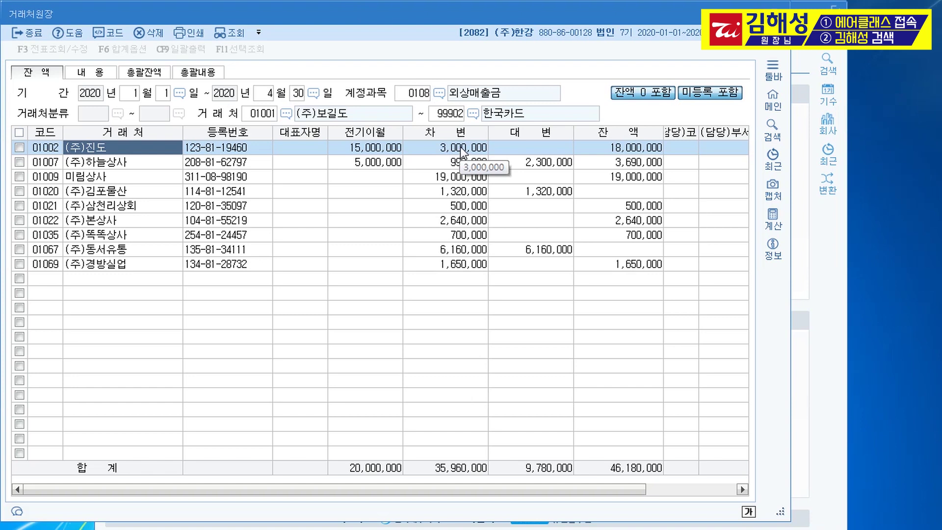
Sort the 거래처 by 잔액 from highest to lowest and select the largest balance
click(599, 178)
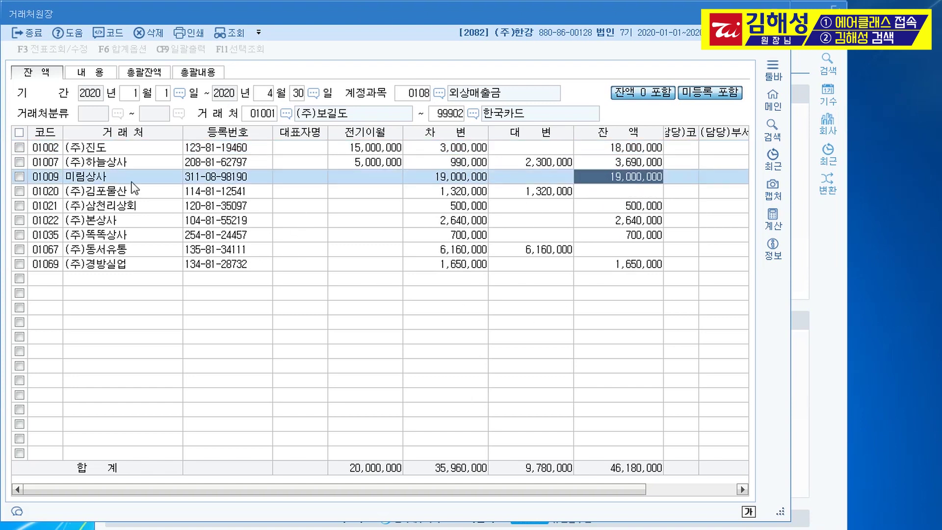
click(638, 137)
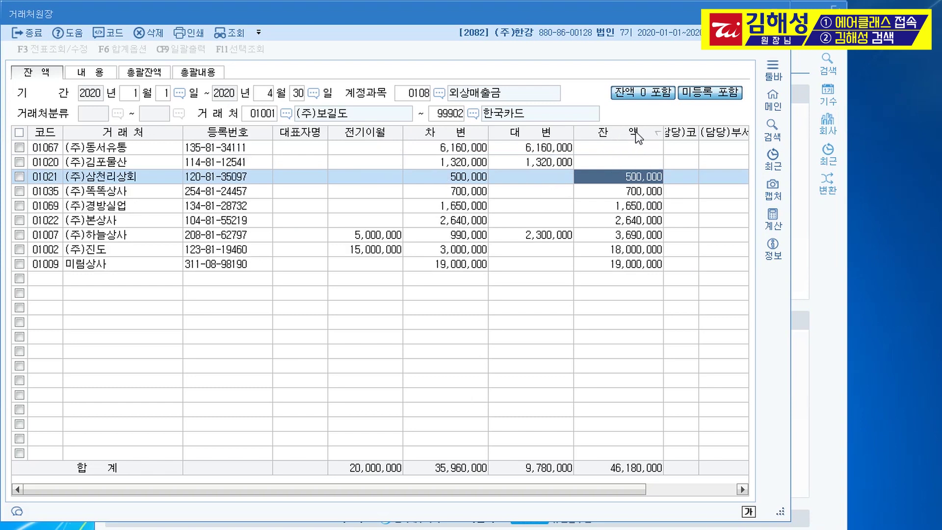
click(636, 132)
click(636, 148)
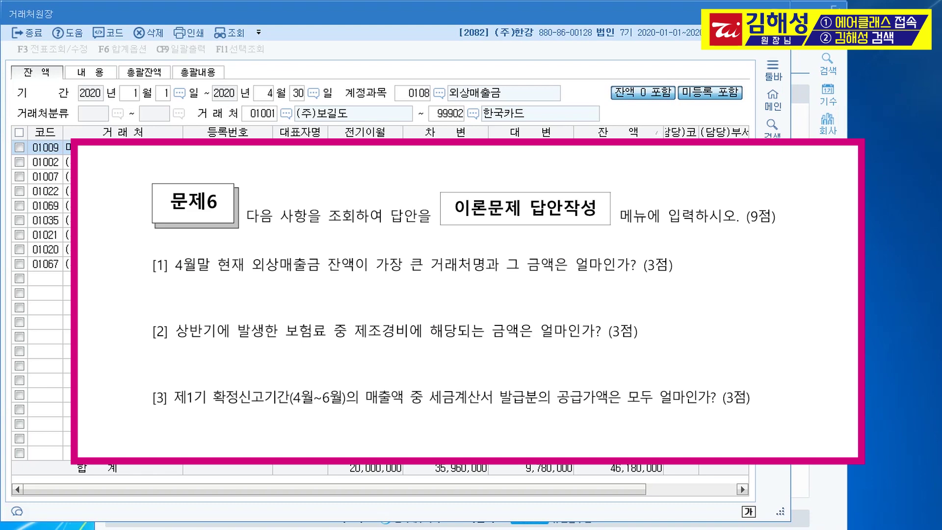
Find and open 일계표(월계표)
key(ctrl+f)
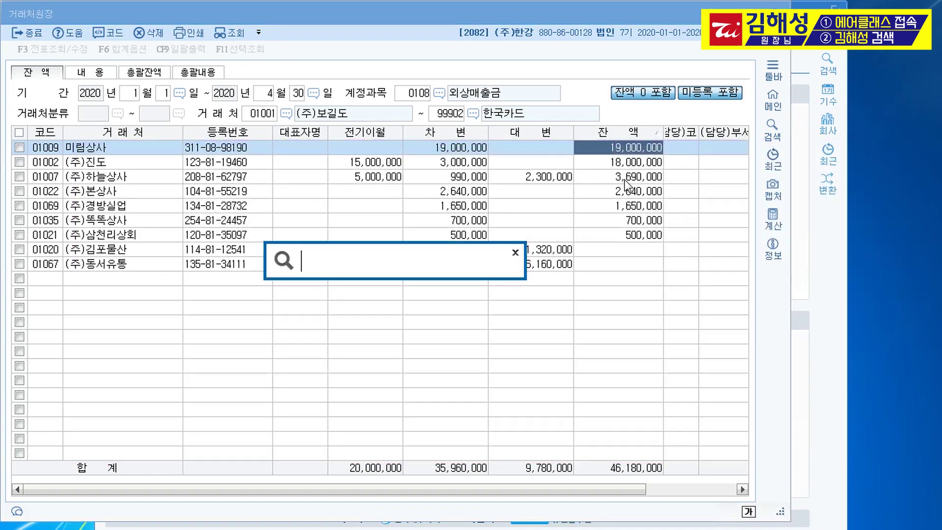
text(ㅇㄱㅍ)
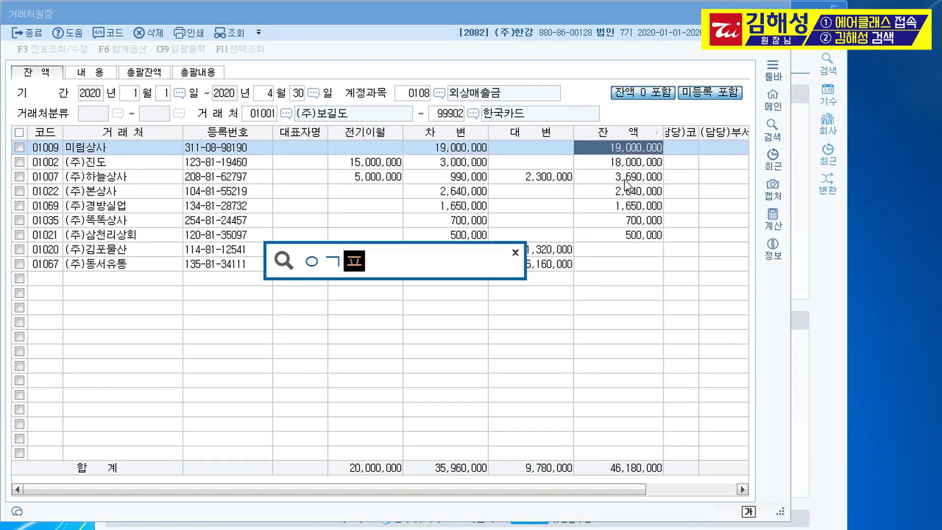
key(Return)
key(Return)
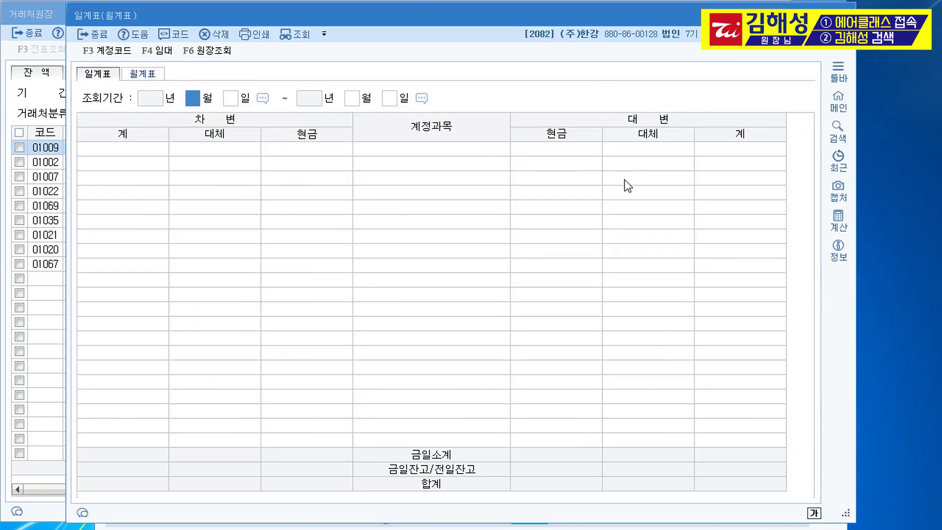
Query the 일계표 for the period January 1 to June 30, 2020
text(1)
key(Return)
text(1)
key(Return)
text(6)
key(Return)
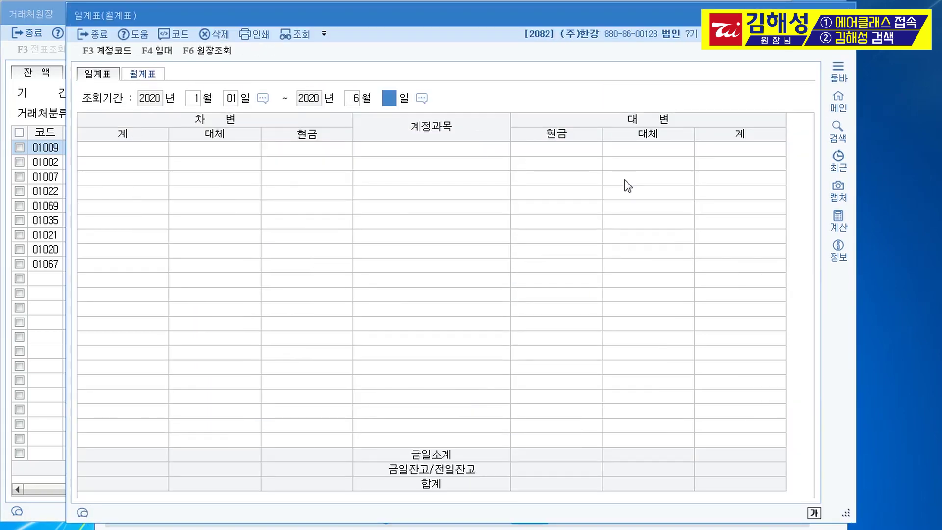
text(30)
key(Return)
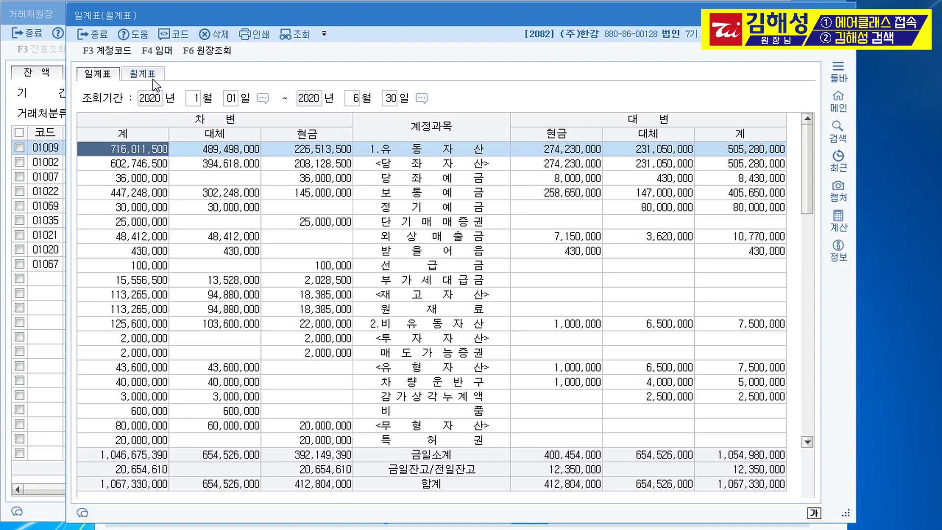
Locate 보험료 under 제조경비 in the 일계표 and check its debit total
scroll(471, 314, down, 7)
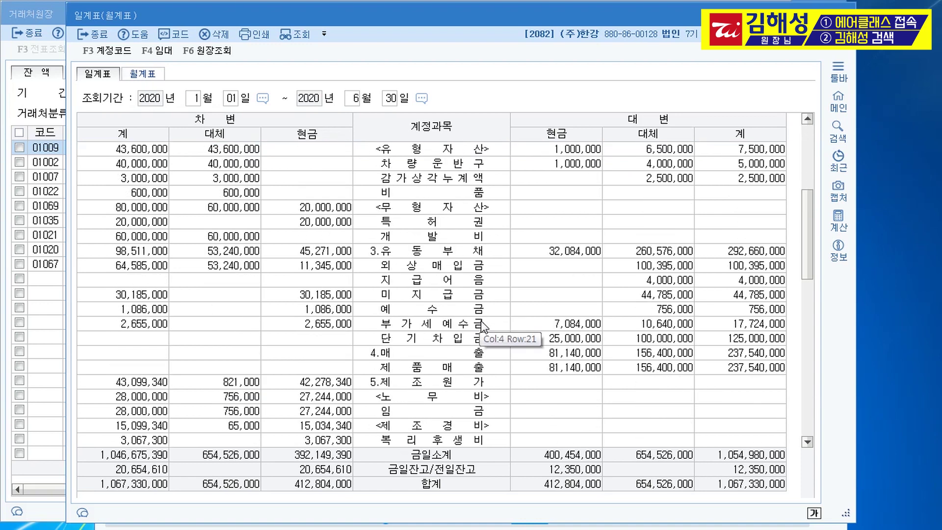
click(452, 296)
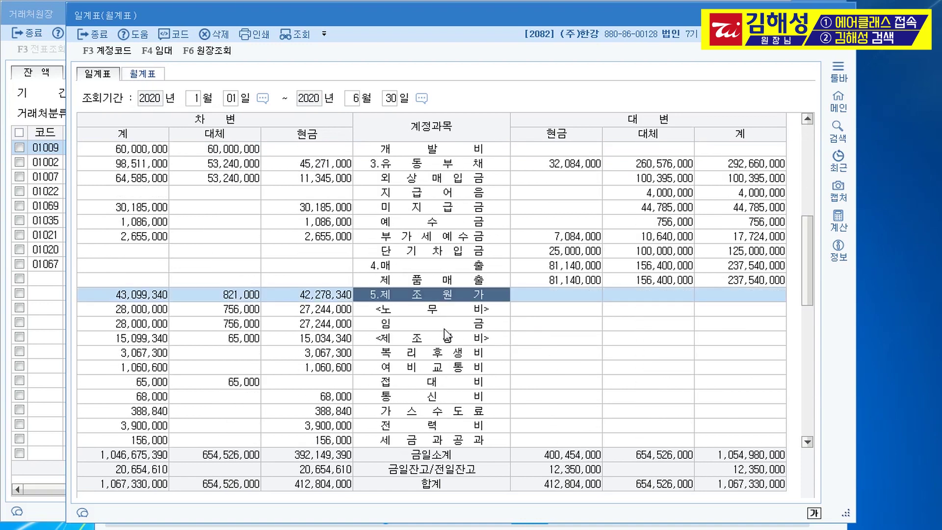
click(443, 343)
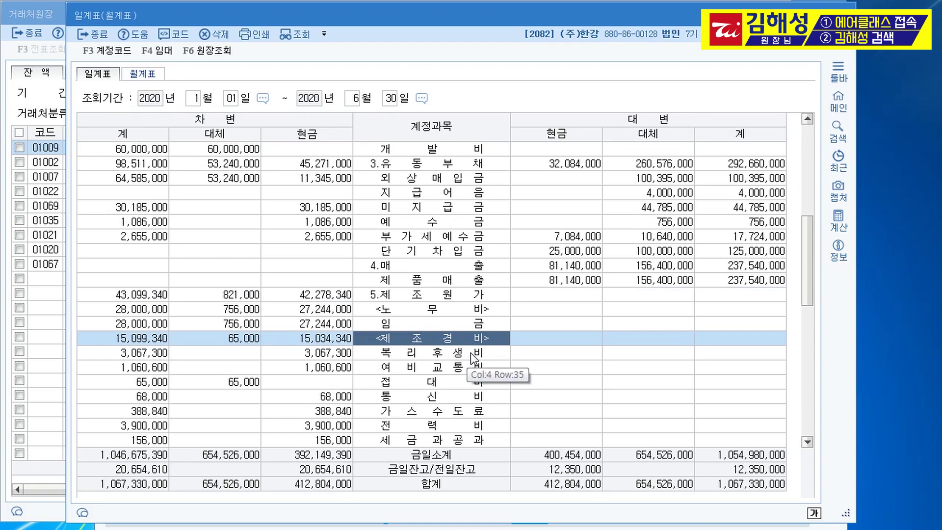
scroll(451, 429, down, 2)
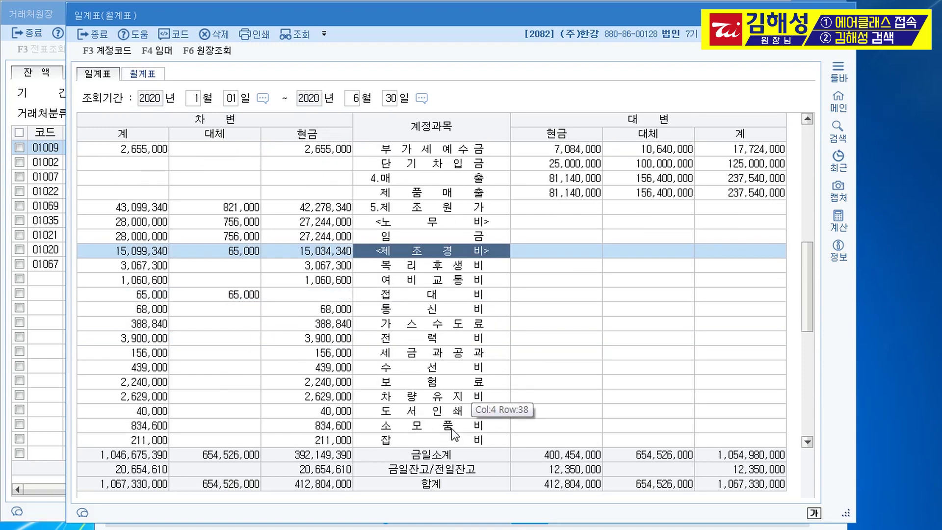
click(460, 385)
click(142, 383)
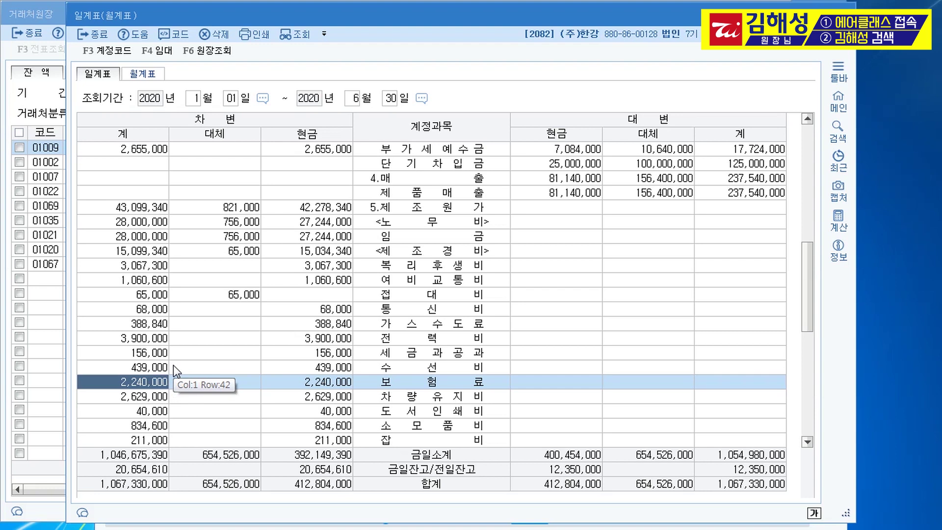
Find and open 합계잔액시산표 as of June 30, 2020
key(ctrl+f)
text(ㅎㄱㅈ)
key(Return)
key(Return)
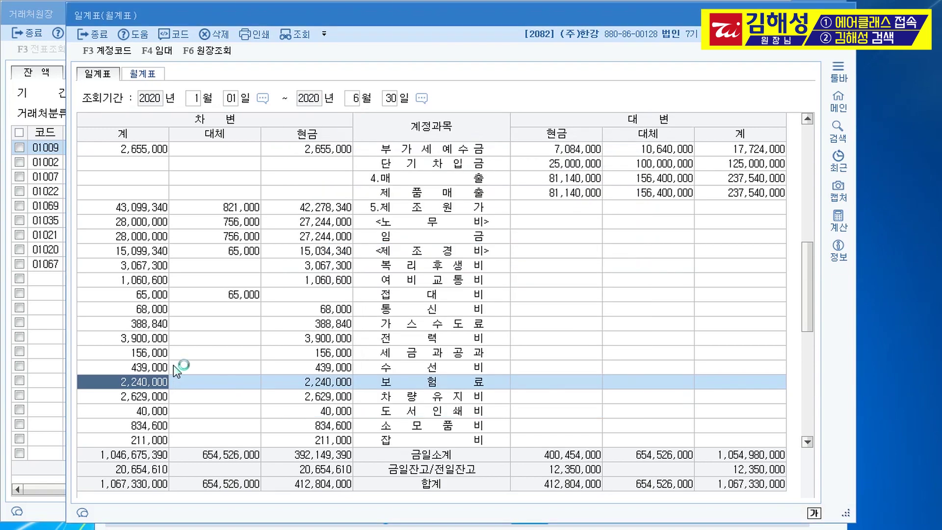
key(Return)
key(Return)
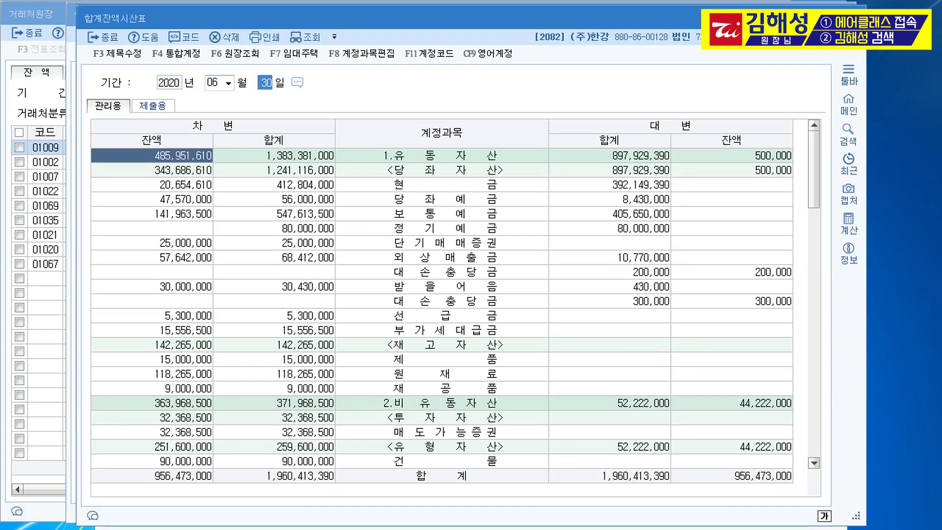
Locate 보험료 under 제조경비 in the 합계잔액시산표 and check its debit balance
scroll(514, 388, down, 8)
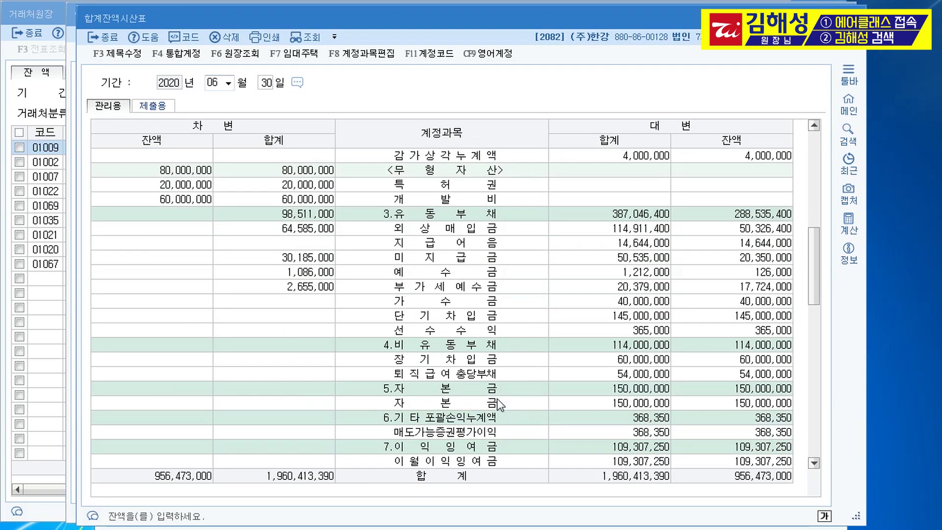
scroll(515, 409, down, 4)
click(448, 378)
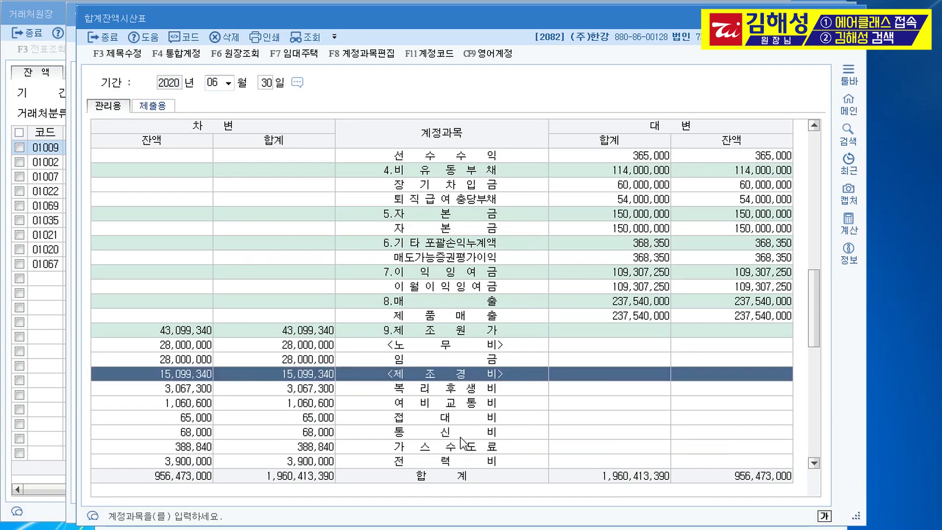
scroll(448, 463, down, 2)
click(450, 418)
click(181, 416)
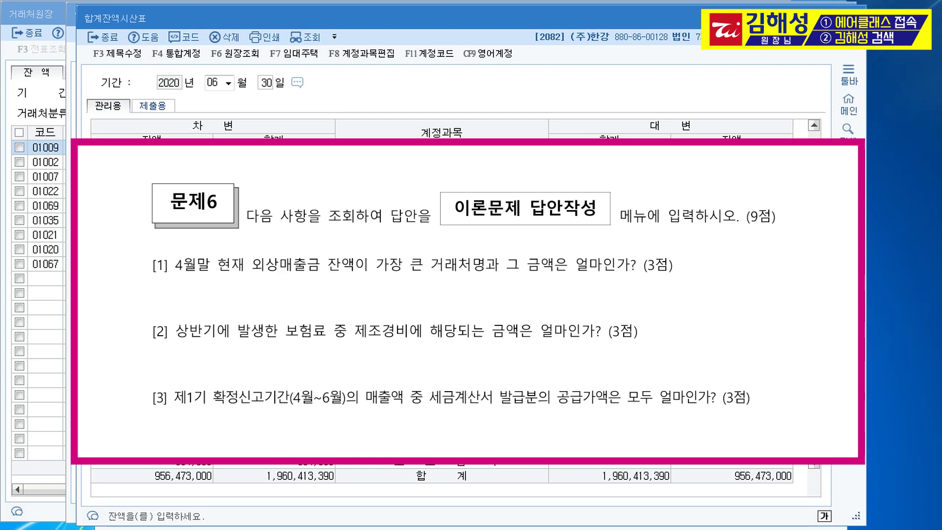
Find and open 부가가치세신고서 and query it for the period April 1 to June 30, 2020
text(ㅂㄱㄱ)
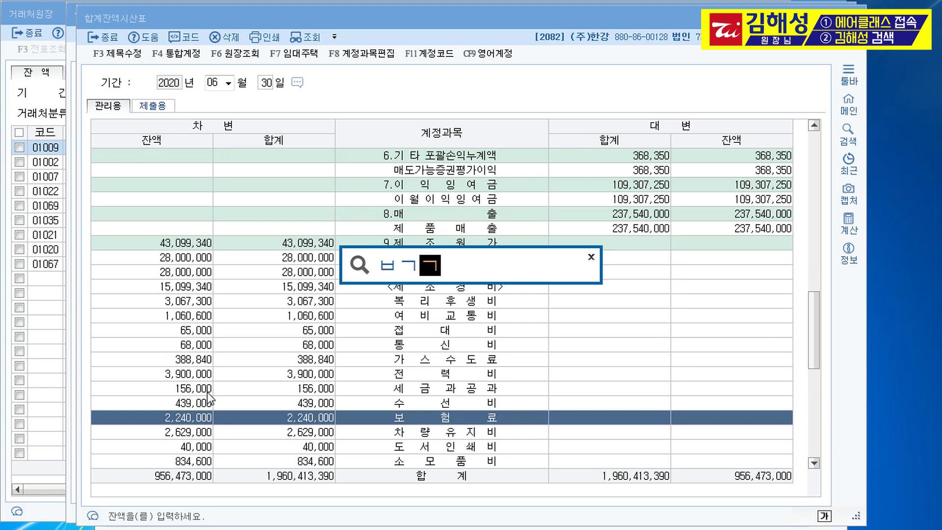
key(Return)
key(Return)
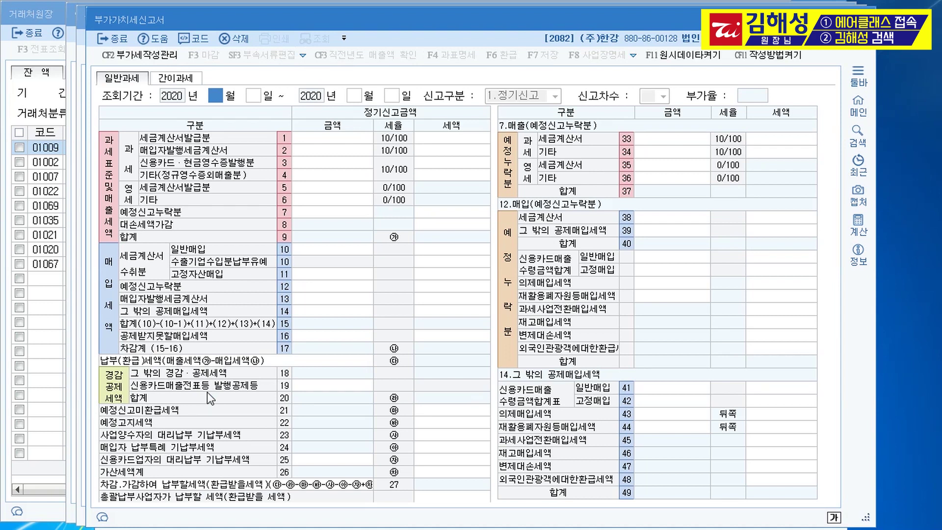
text(4)
key(Return)
text(1)
key(Return)
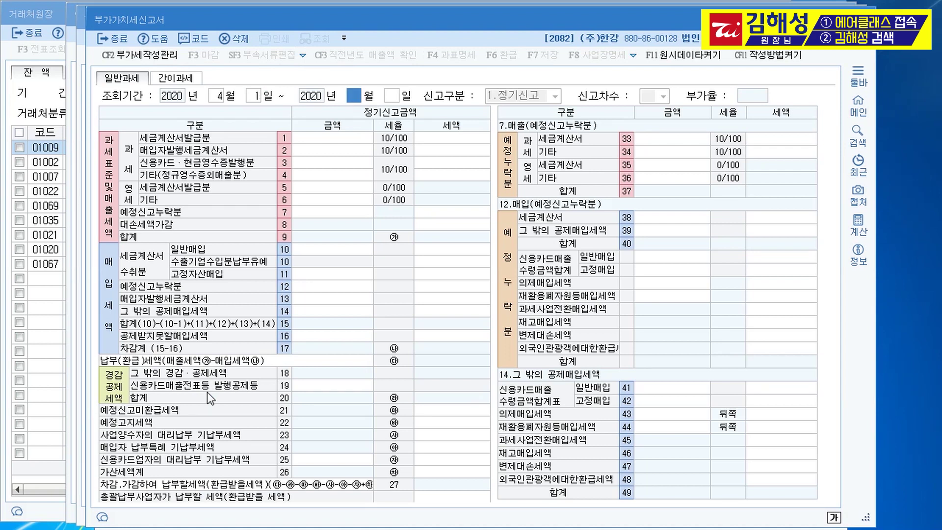
text(6)
key(Return)
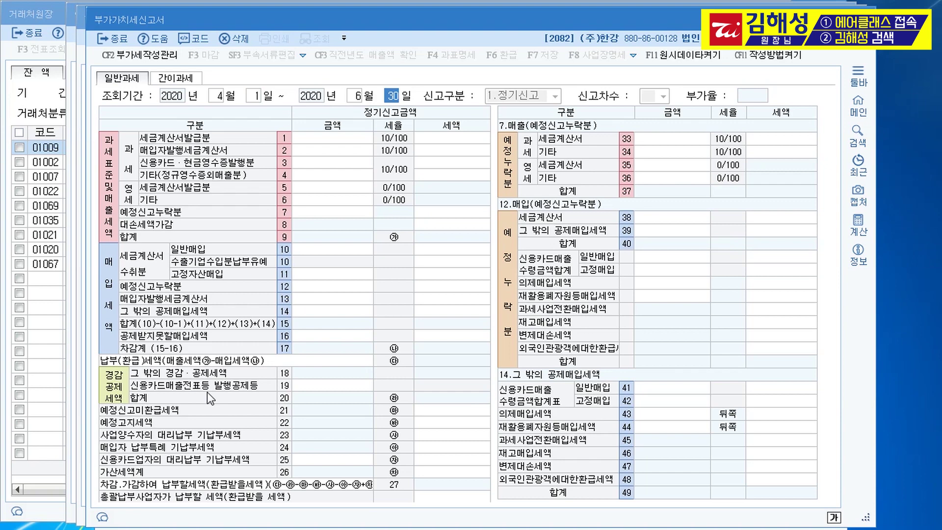
key(Return)
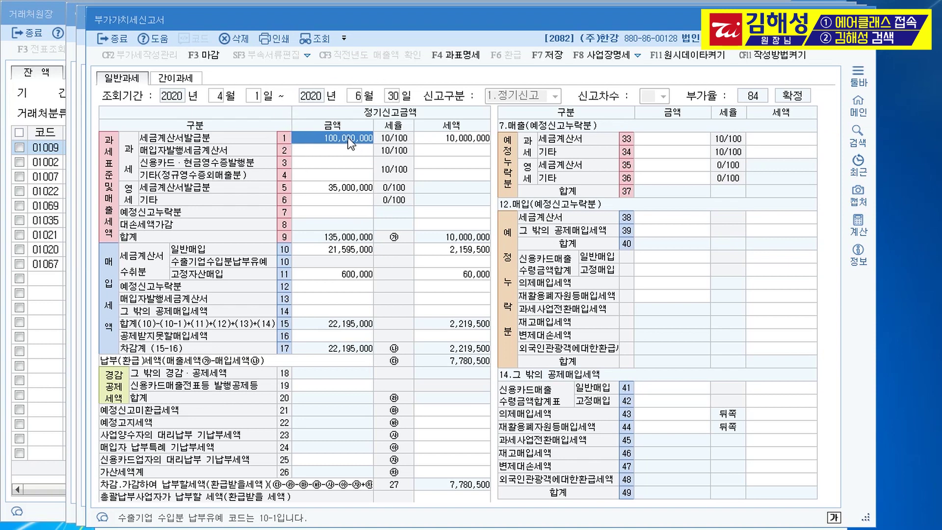
Check the 세금계산서발급분 amounts under both 과세 and 영세 in the sales section of the 부가가치세신고서
click(347, 189)
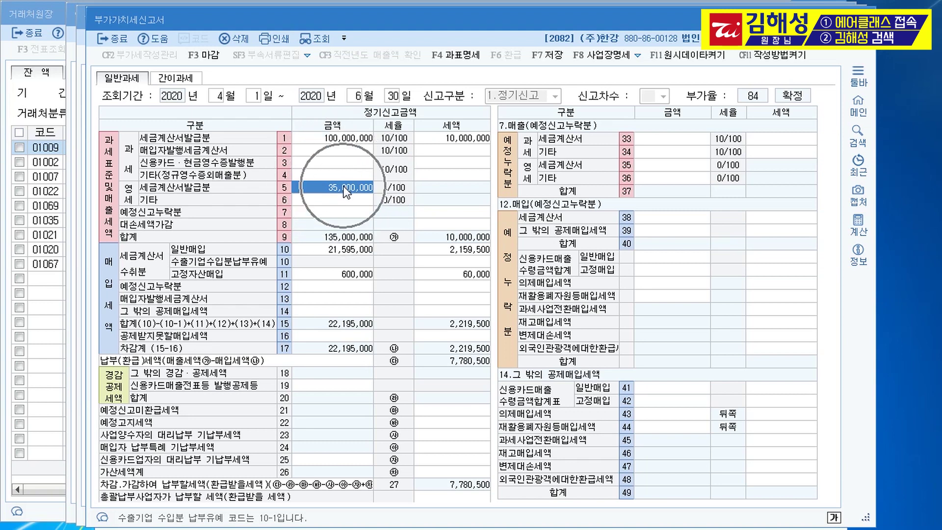
click(322, 140)
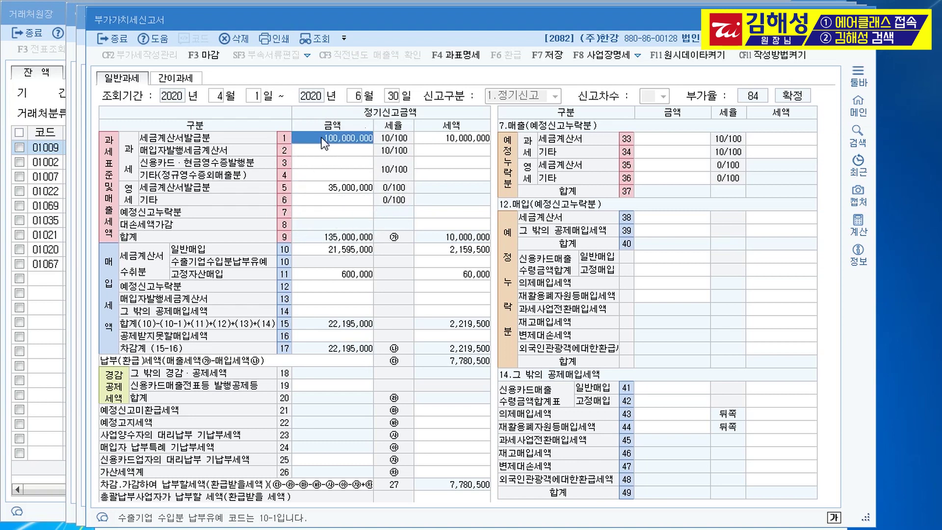
click(336, 193)
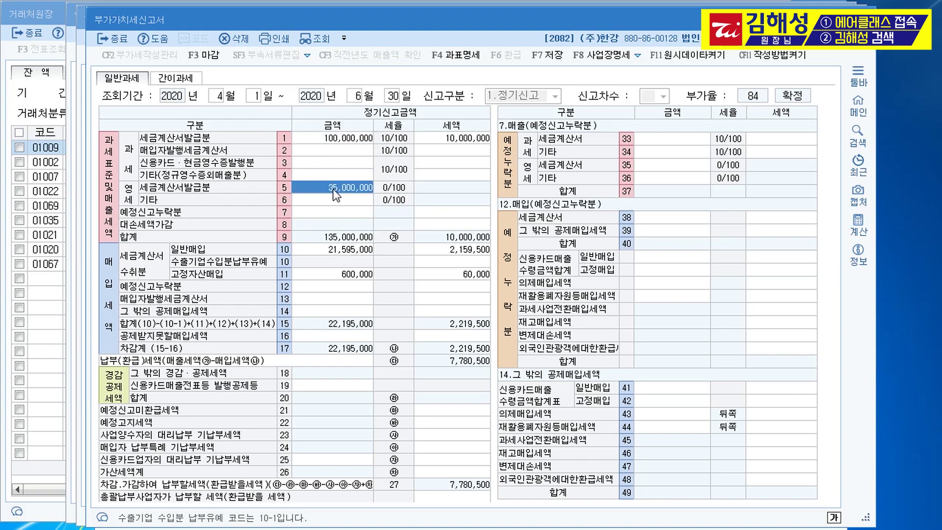